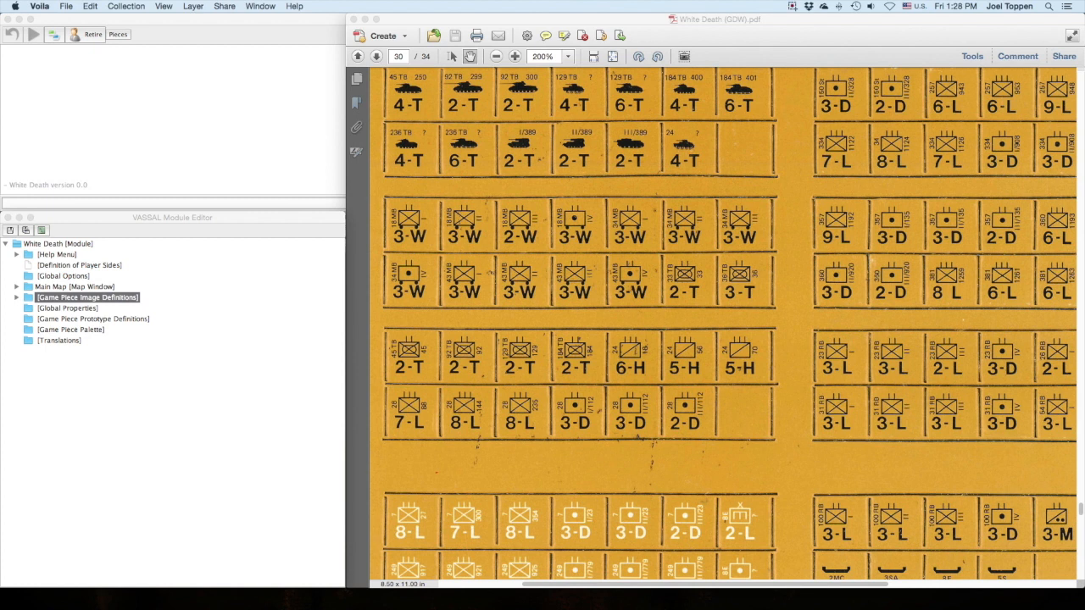
pyautogui.press('super+Tab')
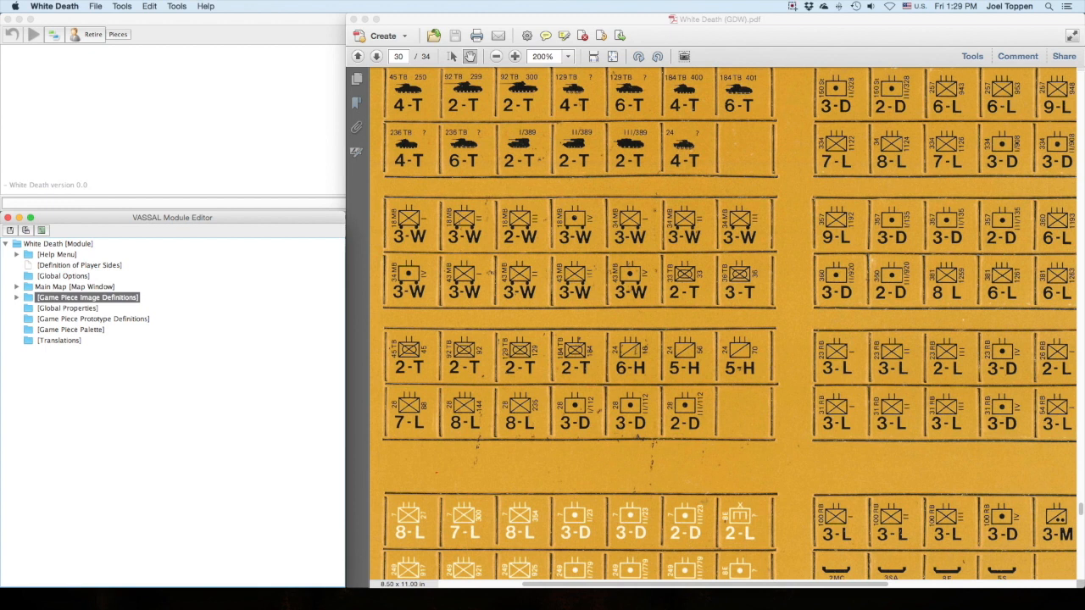
pyautogui.press('super+Tab')
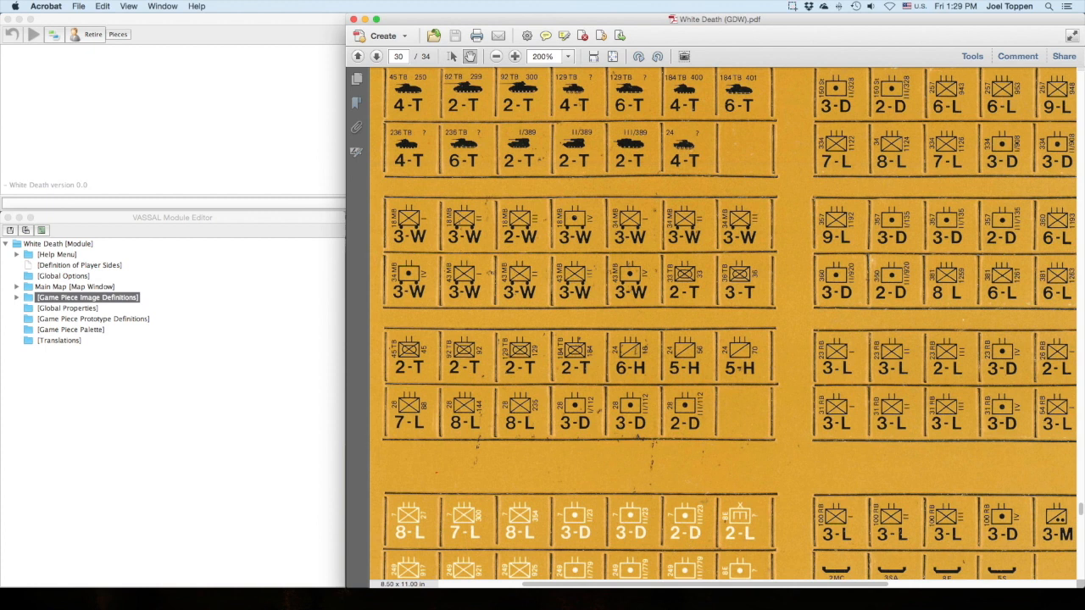
pyautogui.hscroll(1, 723, 323)
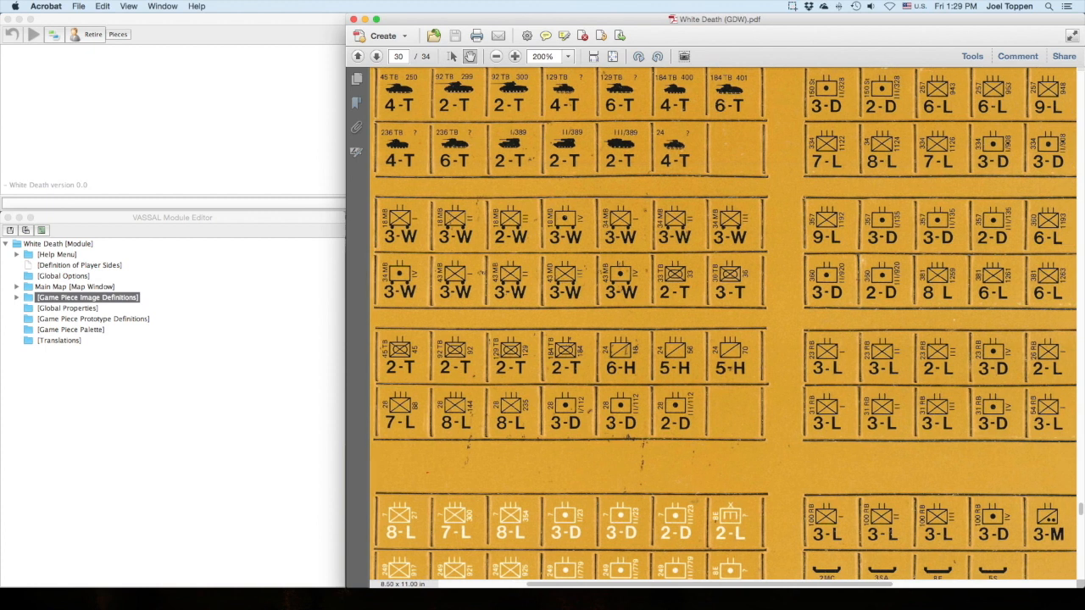
pyautogui.hscroll(-3, 723, 323)
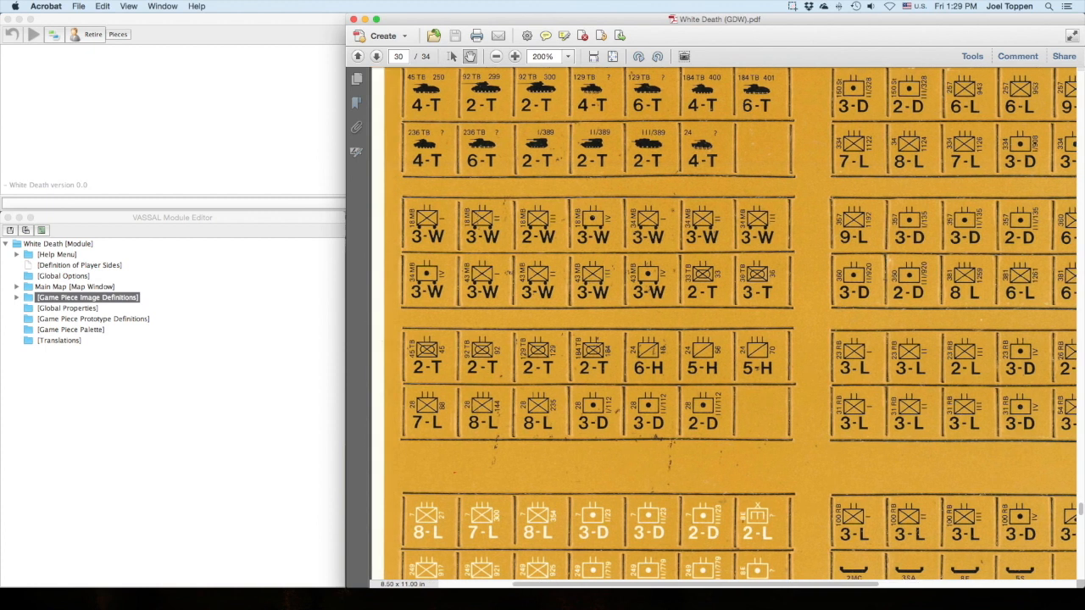
pyautogui.scroll(4, 723, 322)
pyautogui.scroll(-3, 723, 323)
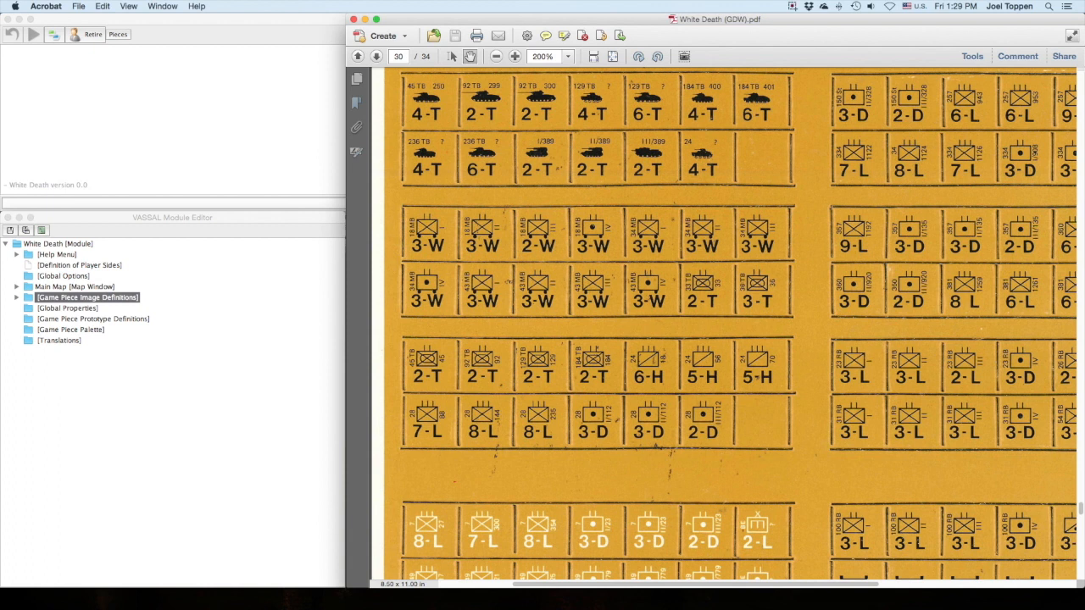
# Add a named color called Sample to the module's Game Piece Image Definitions.
pyautogui.click(17, 298)
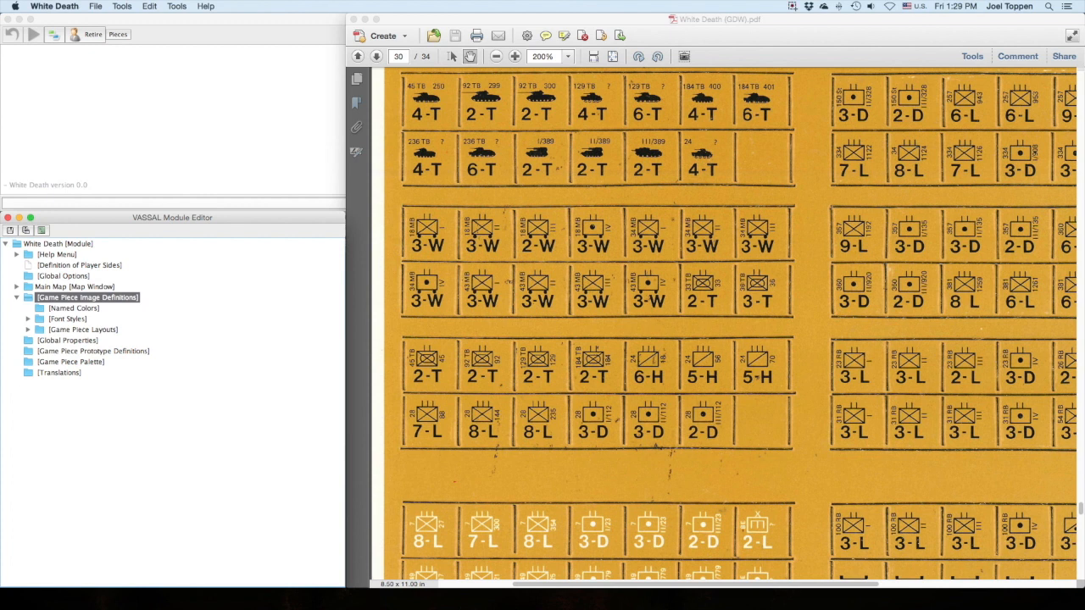
pyautogui.click(73, 309)
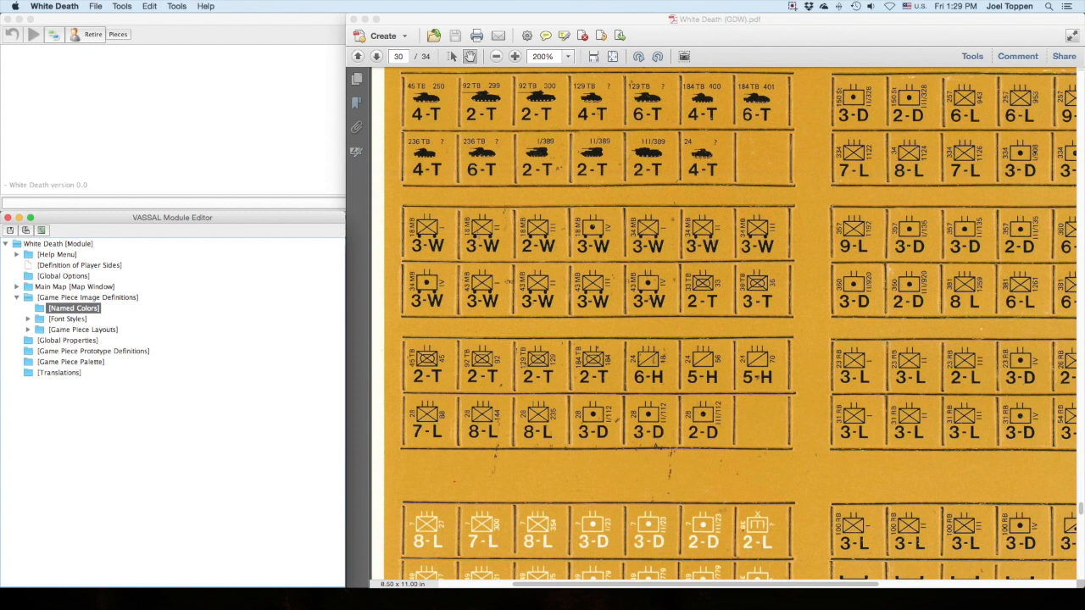
pyautogui.rightClick(54, 306)
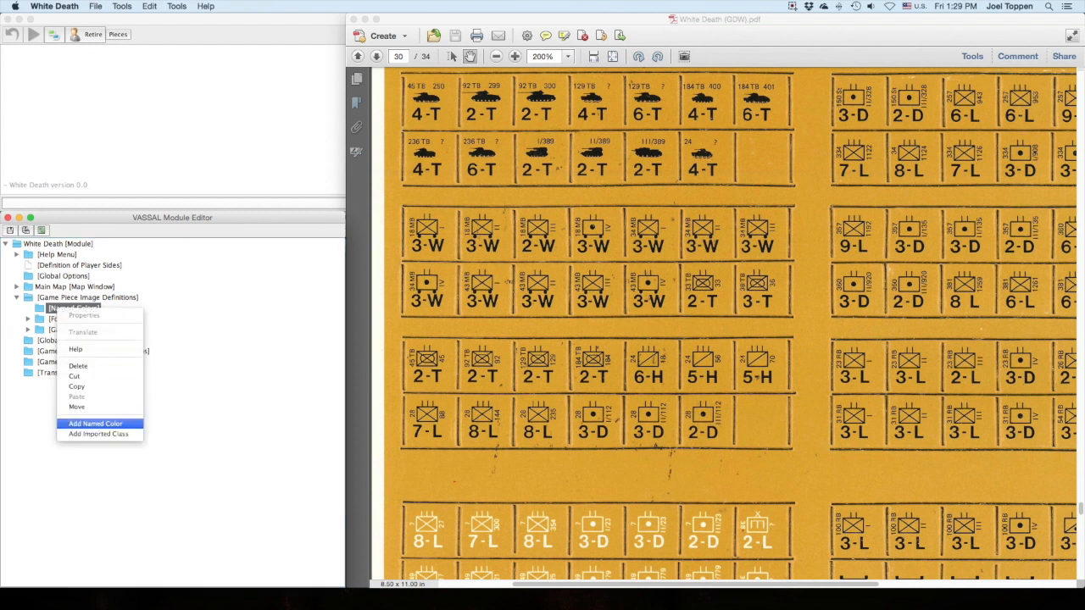
pyautogui.click(93, 424)
pyautogui.write('Sample')
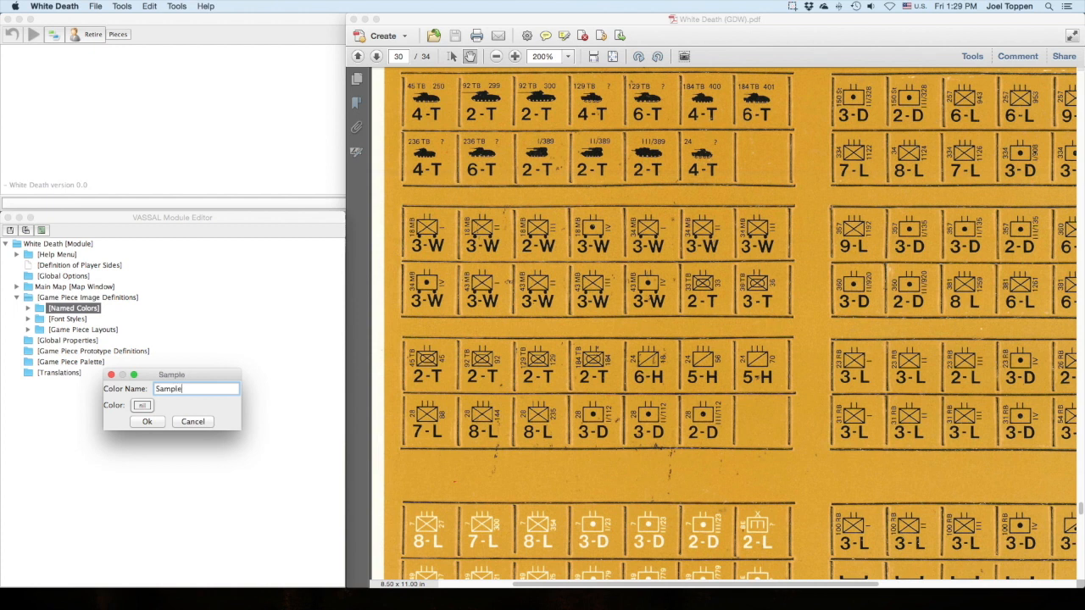
# Set the Sample color to a dark red swatch, save it and list the named colors.
pyautogui.click(141, 405)
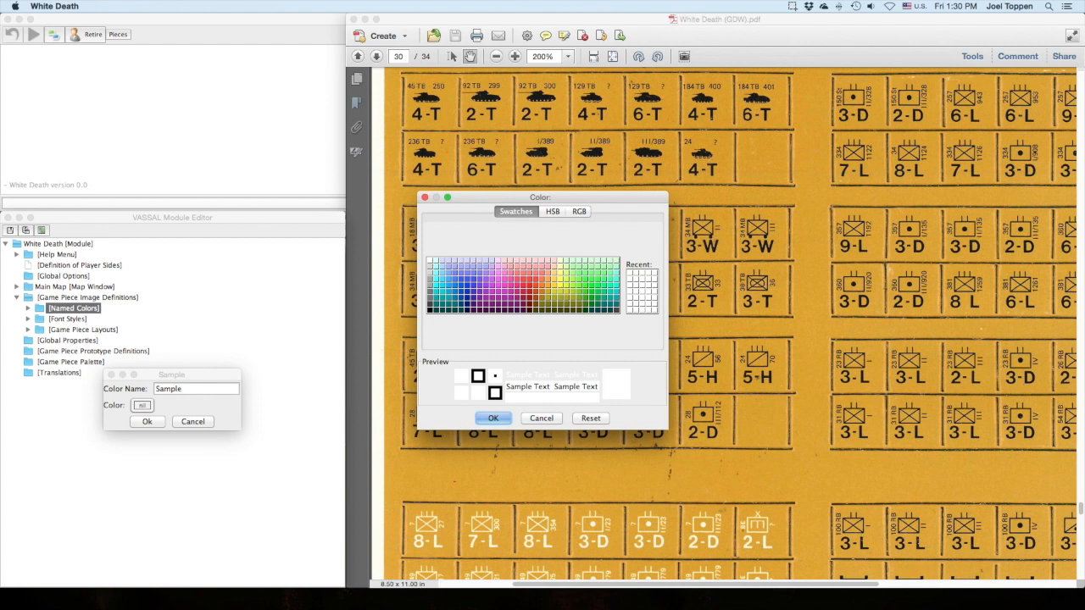
pyautogui.click(541, 286)
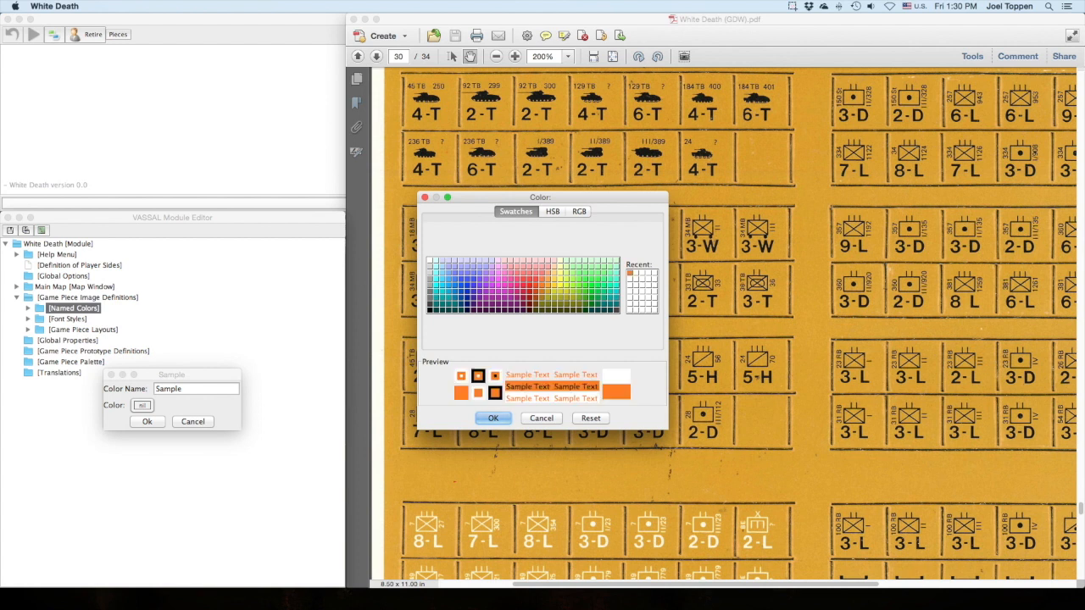
pyautogui.click(517, 293)
pyautogui.click(560, 281)
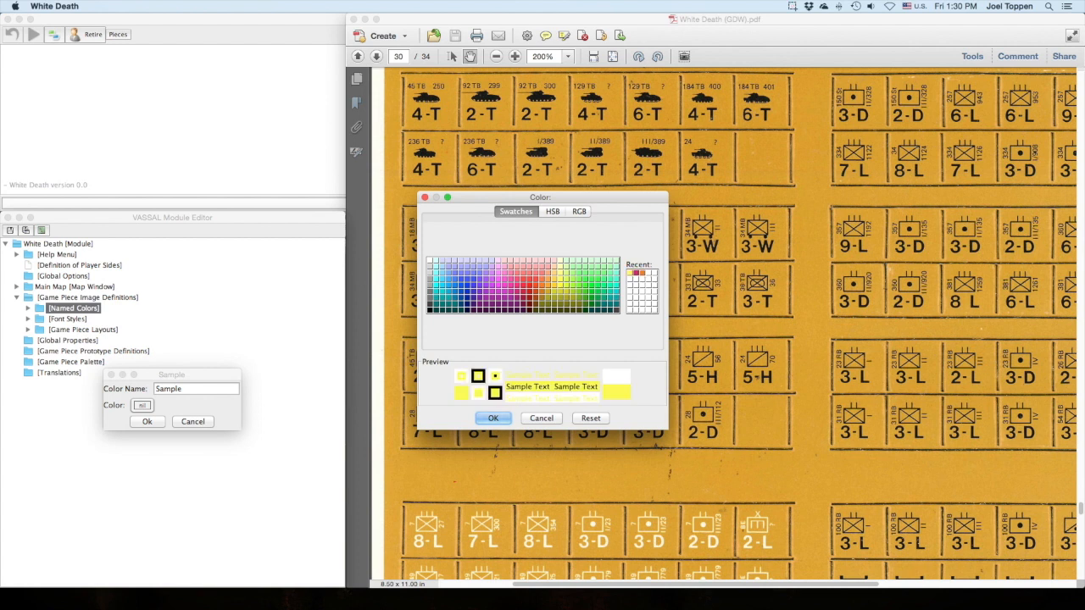
pyautogui.click(523, 299)
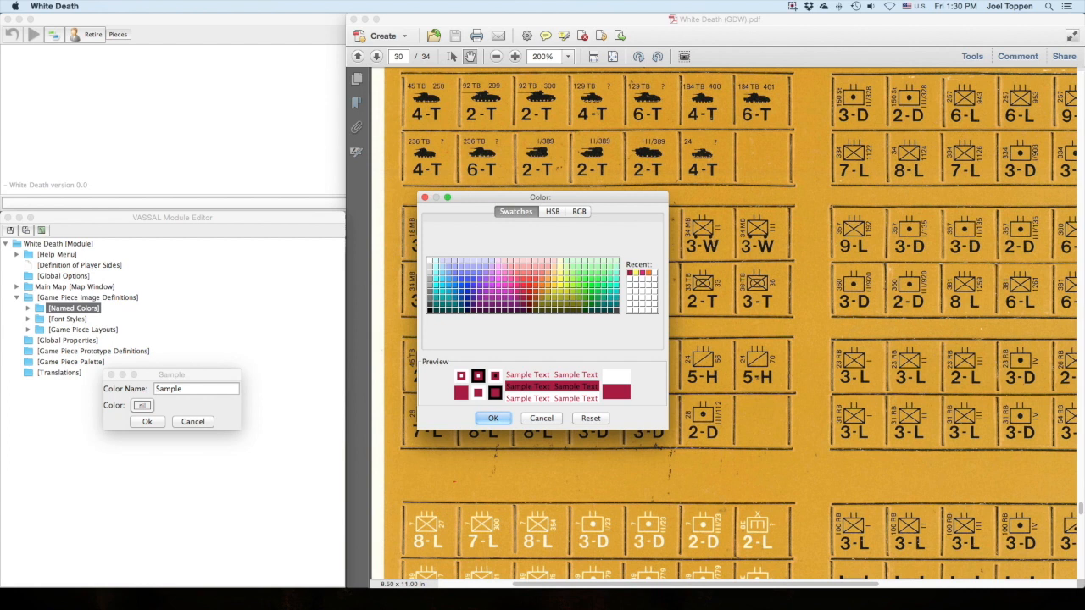
pyautogui.click(530, 305)
pyautogui.click(530, 299)
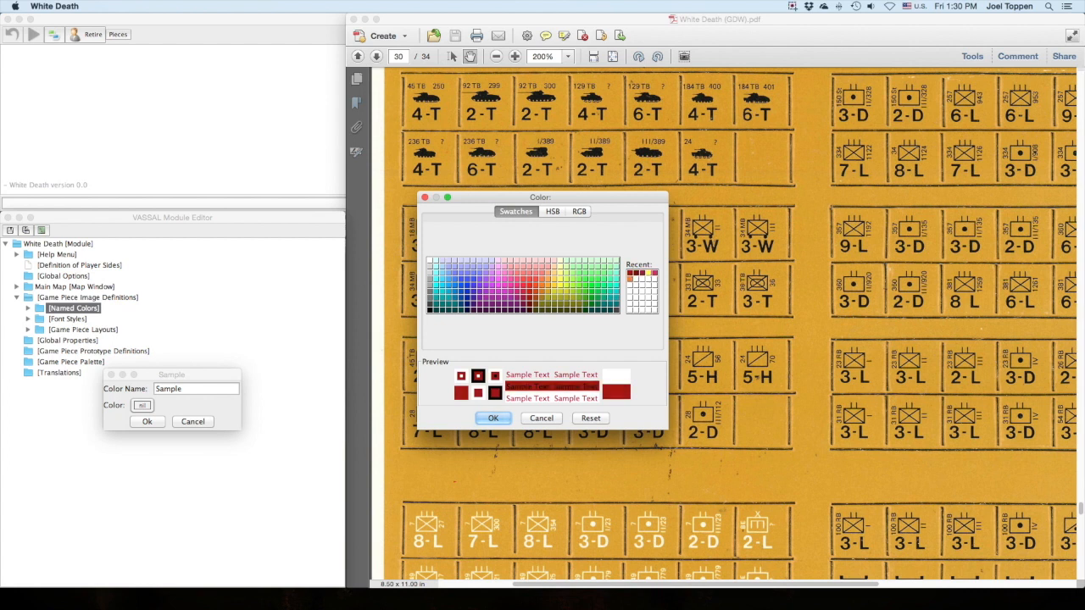
pyautogui.press('Return')
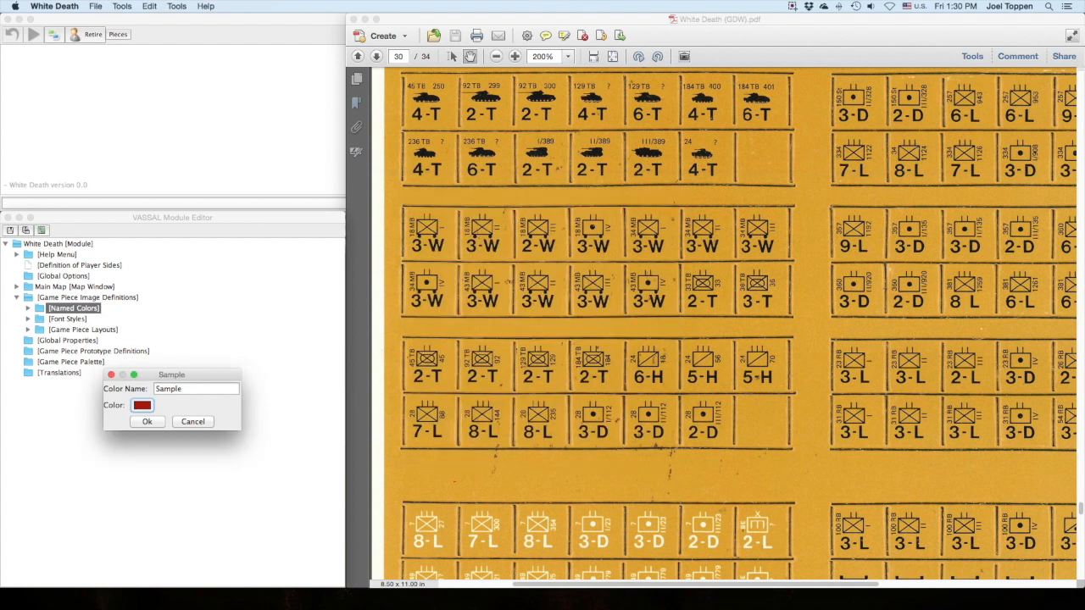
pyautogui.press('Return')
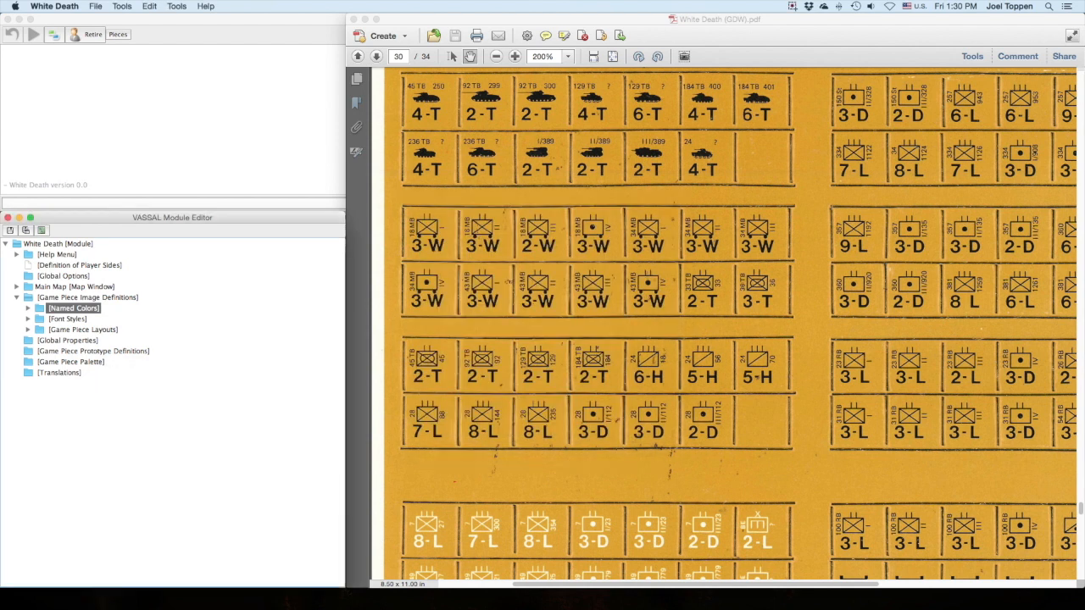
pyautogui.press('Right')
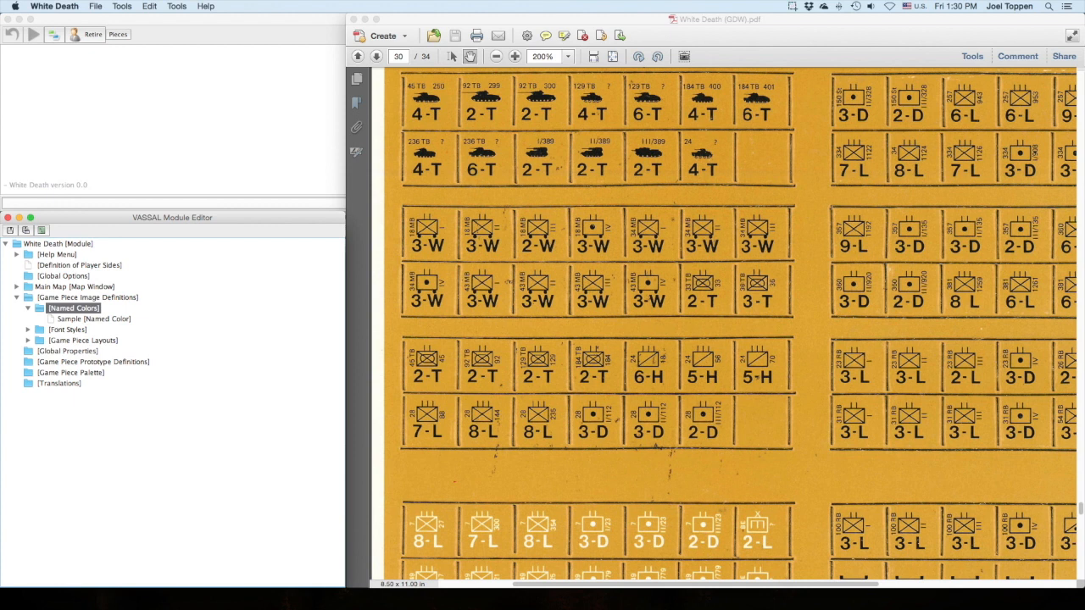
# Review the font settings of the Strength/Movement and Small font styles, comparing them with the unit counters in the PDF.
pyautogui.click(28, 330)
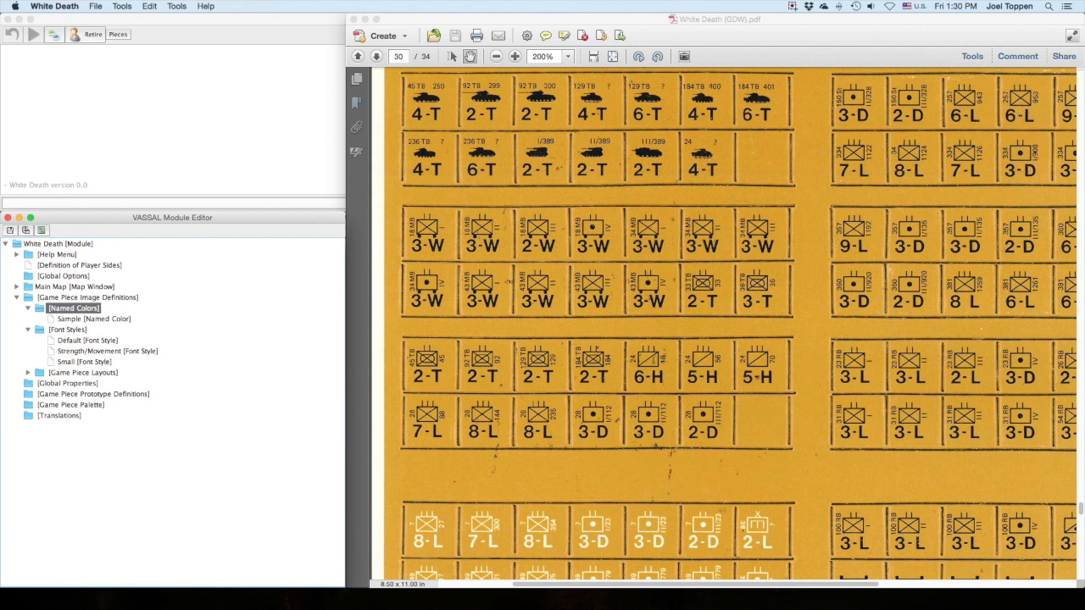
pyautogui.doubleClick(107, 351)
pyautogui.moveTo(127, 351); pyautogui.dragTo(232, 342)
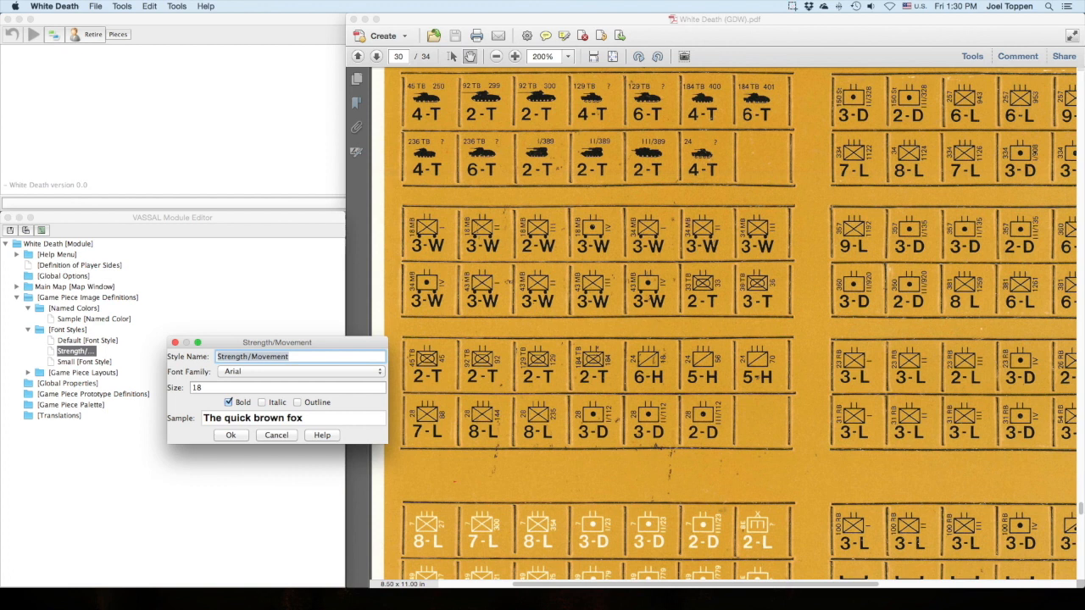
pyautogui.click(231, 435)
pyautogui.doubleClick(83, 362)
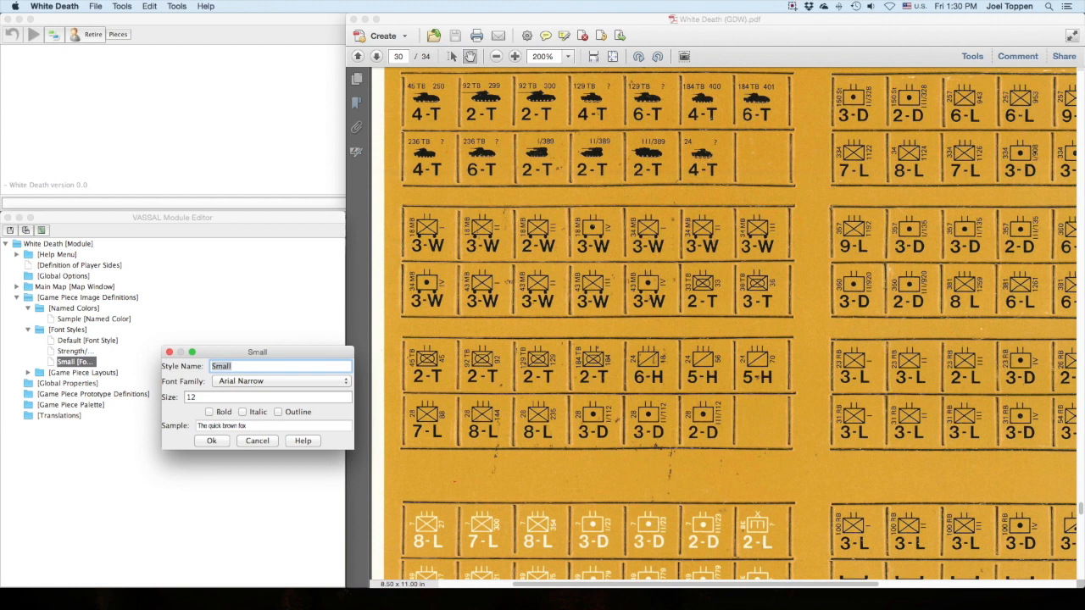
pyautogui.scroll(3, 728, 322)
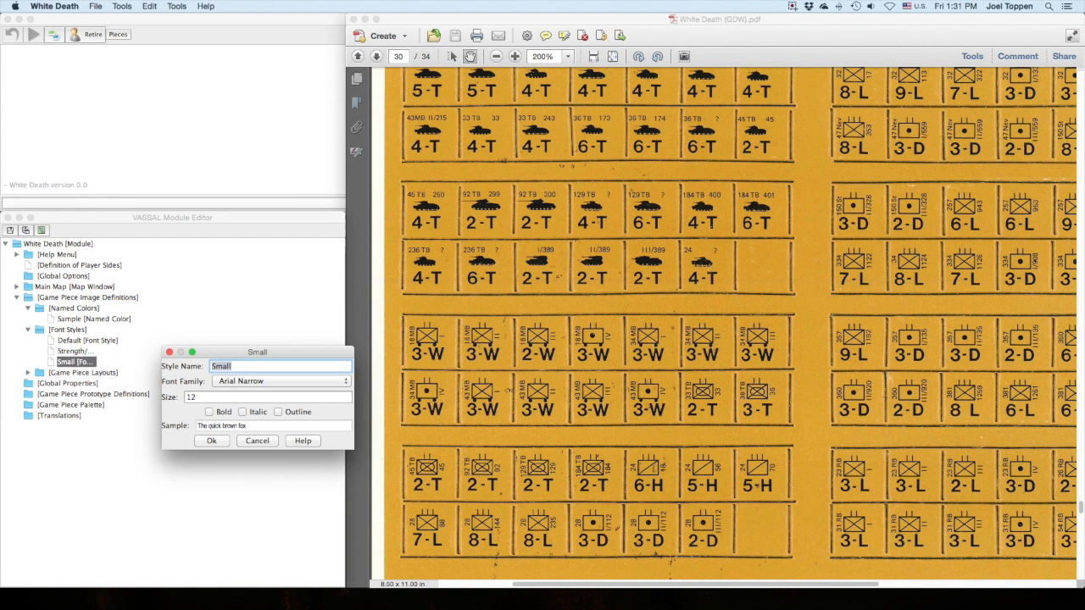
pyautogui.press('Return')
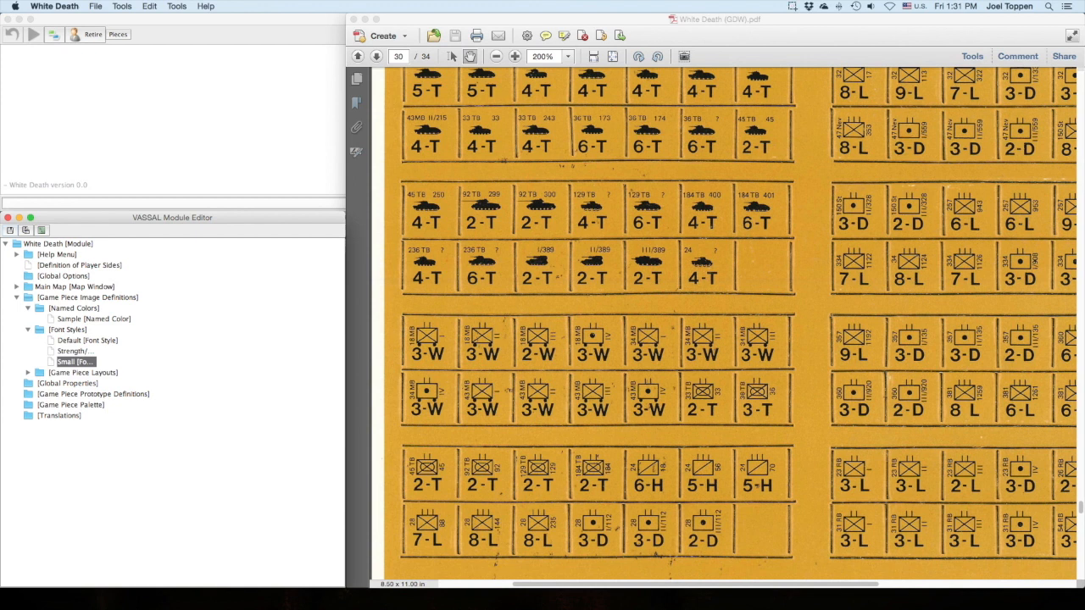
# List the game piece layouts and review the Soviet NATO Front layout's definition.
pyautogui.click(28, 373)
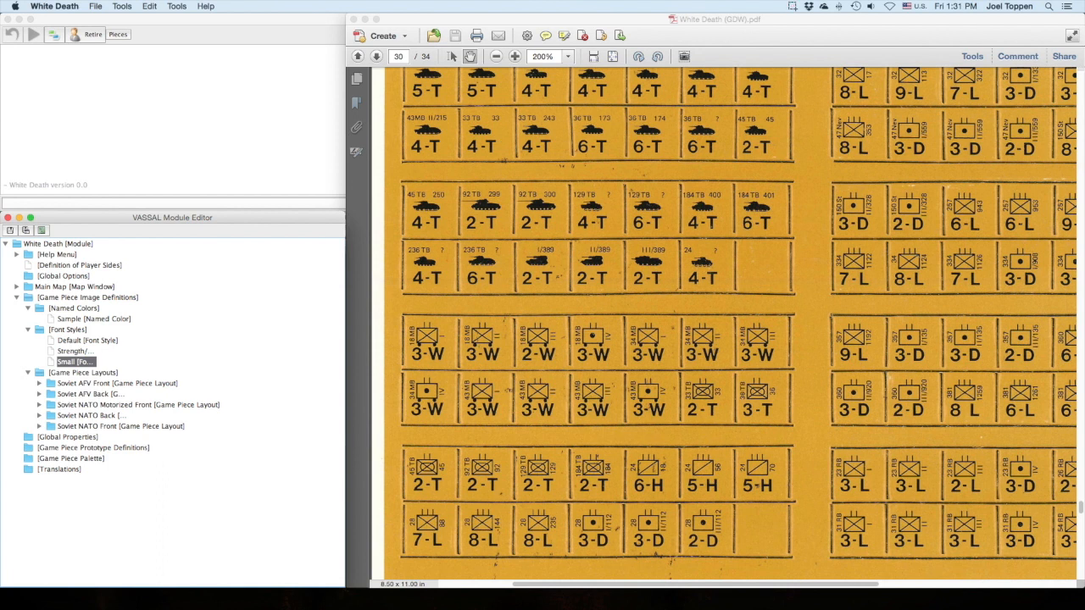
pyautogui.doubleClick(93, 426)
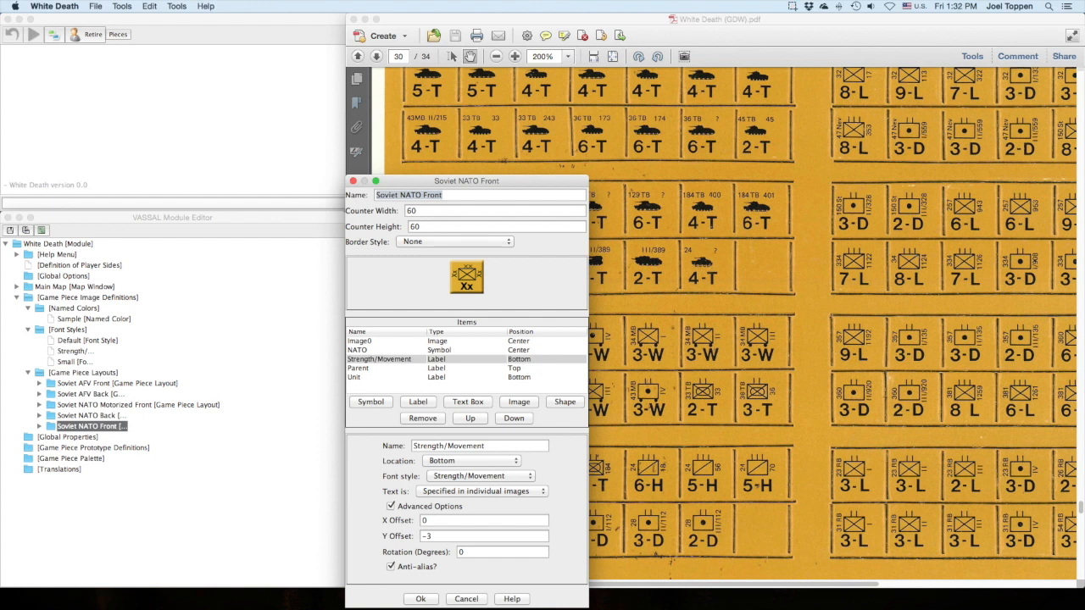
pyautogui.press('Return')
# Add a new game piece layout with a counter width and counter height of 60.
pyautogui.rightClick(69, 373)
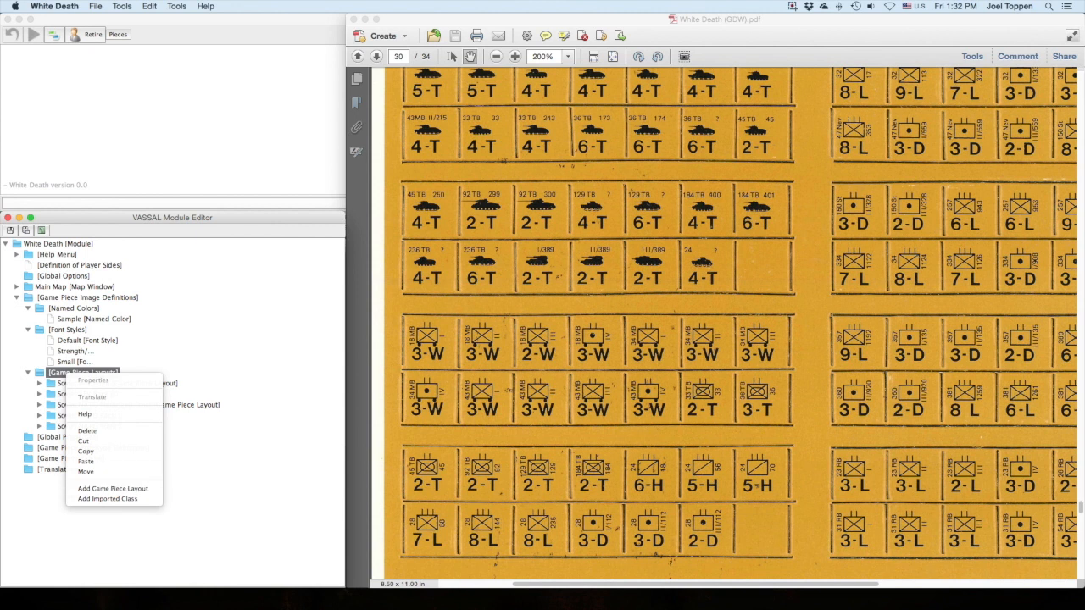
pyautogui.rightClick(52, 373)
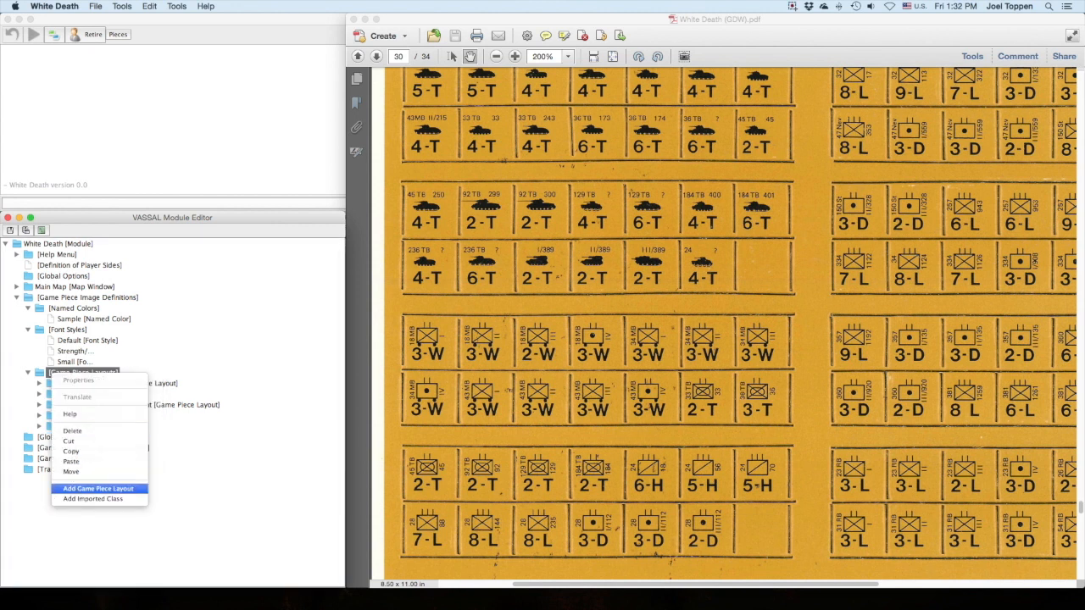
pyautogui.click(97, 489)
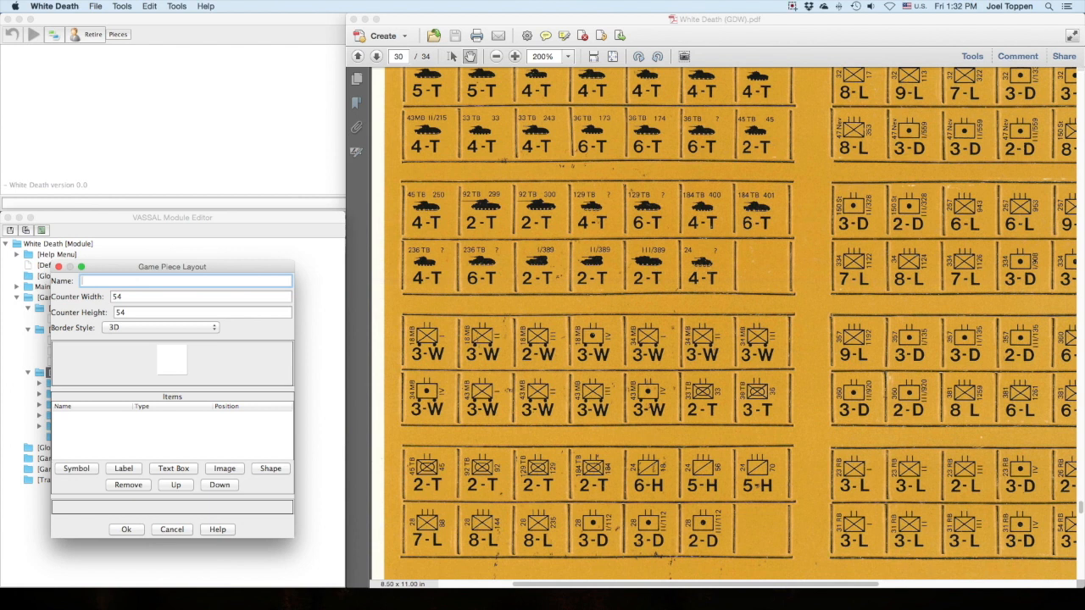
pyautogui.moveTo(153, 267); pyautogui.dragTo(339, 252)
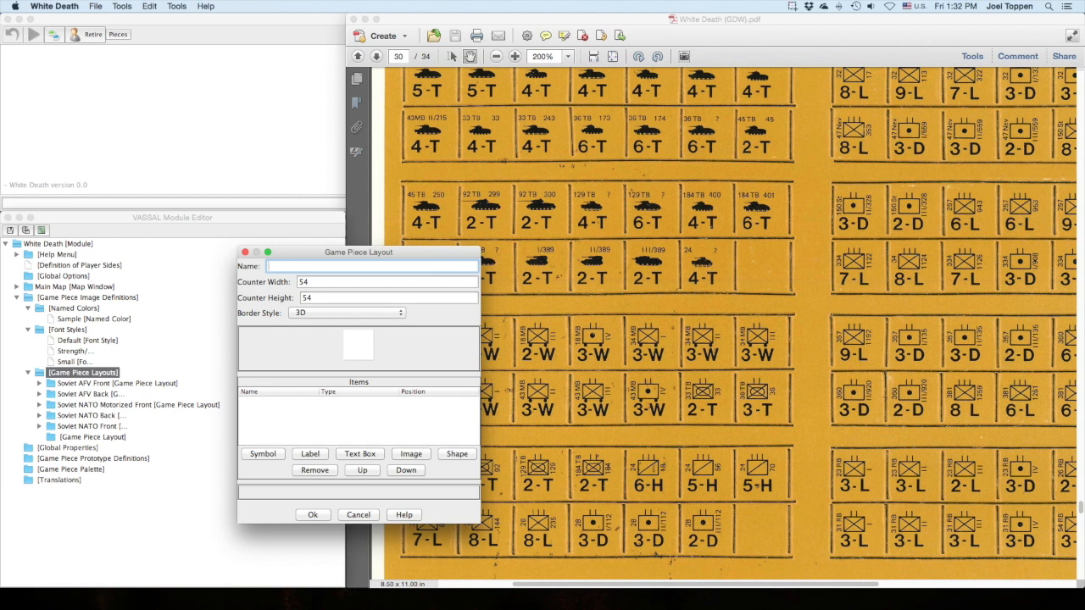
pyautogui.press('Tab')
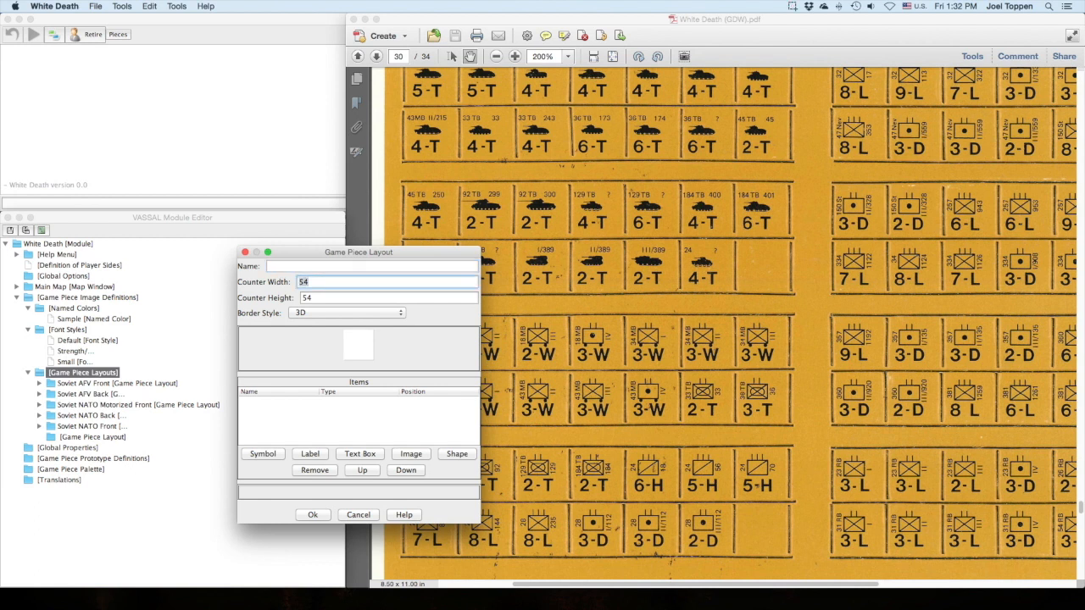
pyautogui.write('60')
pyautogui.press('Tab')
pyautogui.write('60')
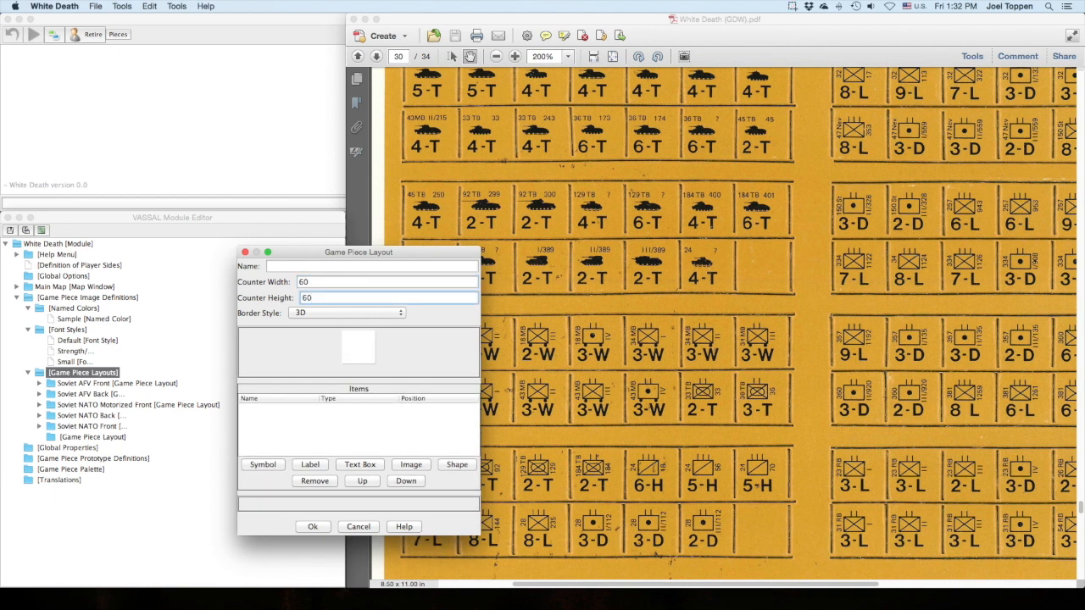
# Try the Fancy and Plain border styles on the new layout, and settle on None.
pyautogui.click(346, 313)
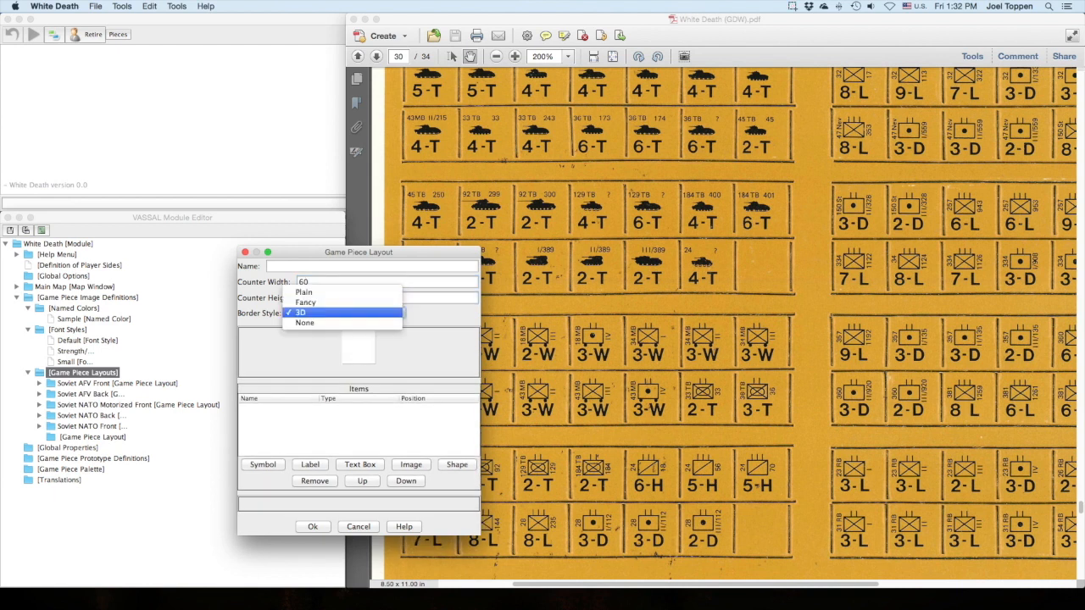
pyautogui.click(342, 303)
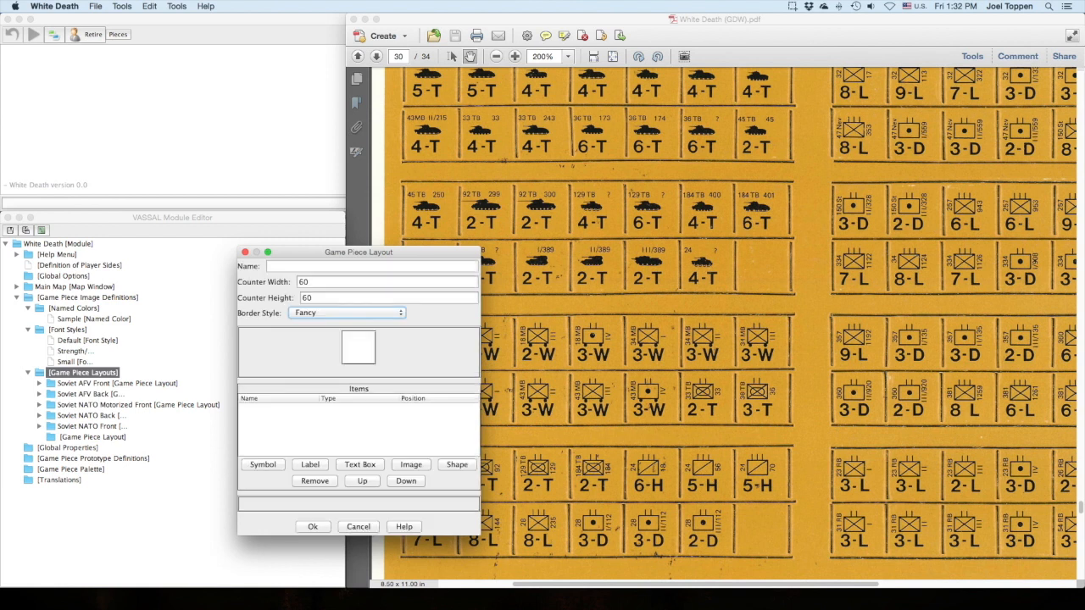
pyautogui.click(347, 313)
pyautogui.click(342, 301)
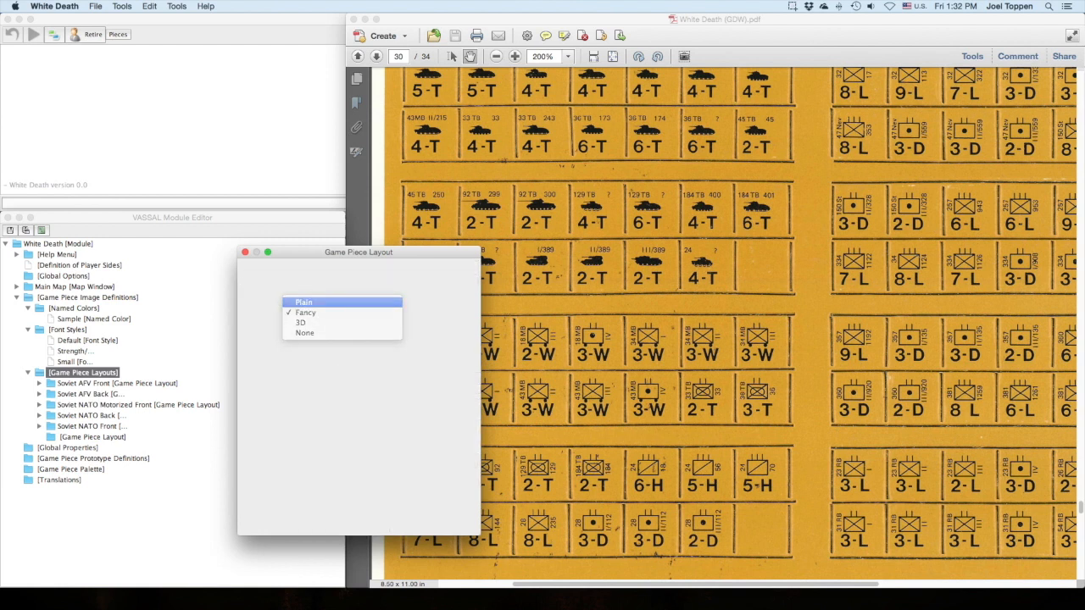
pyautogui.click(346, 313)
pyautogui.click(341, 338)
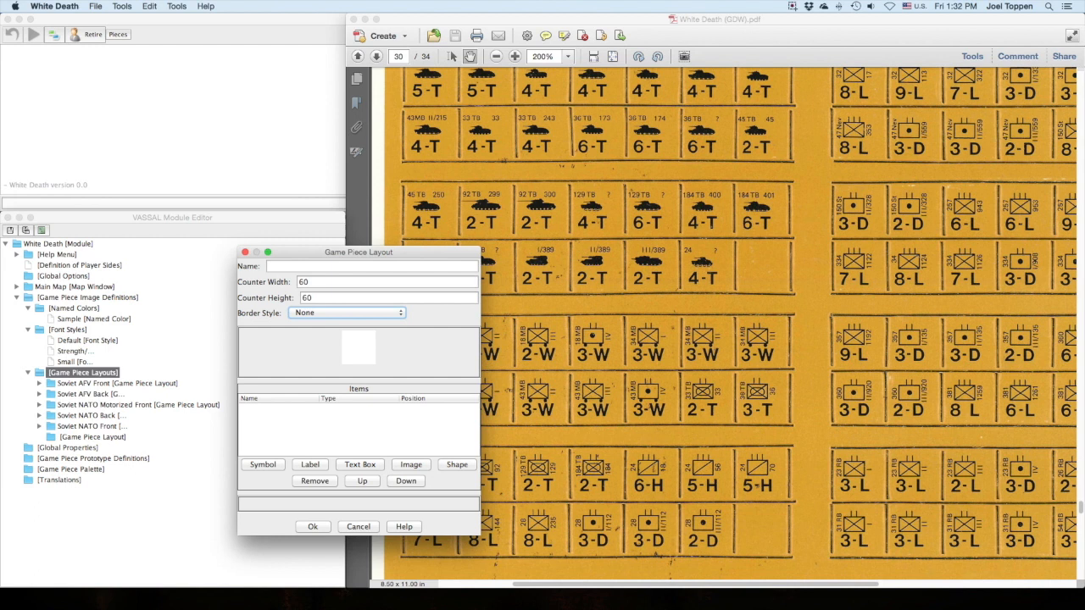
# Discard the new unnamed game piece layout without saving it.
pyautogui.click(345, 266)
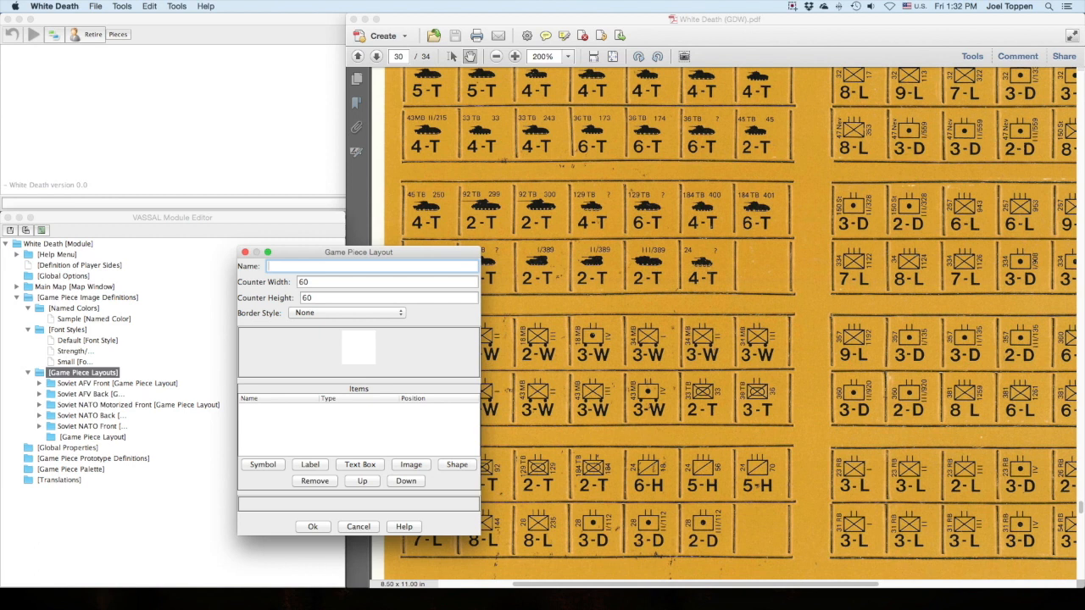
pyautogui.click(359, 526)
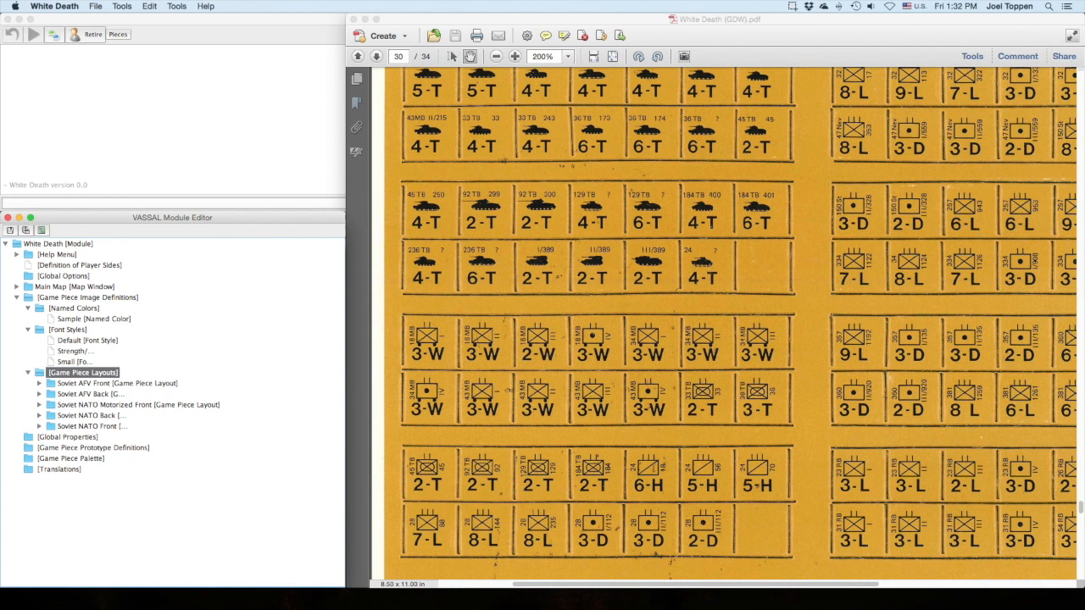
# Look through the existing Soviet layouts, list the game piece images under Soviet NATO Front, and open that layout's definition.
pyautogui.click(92, 384)
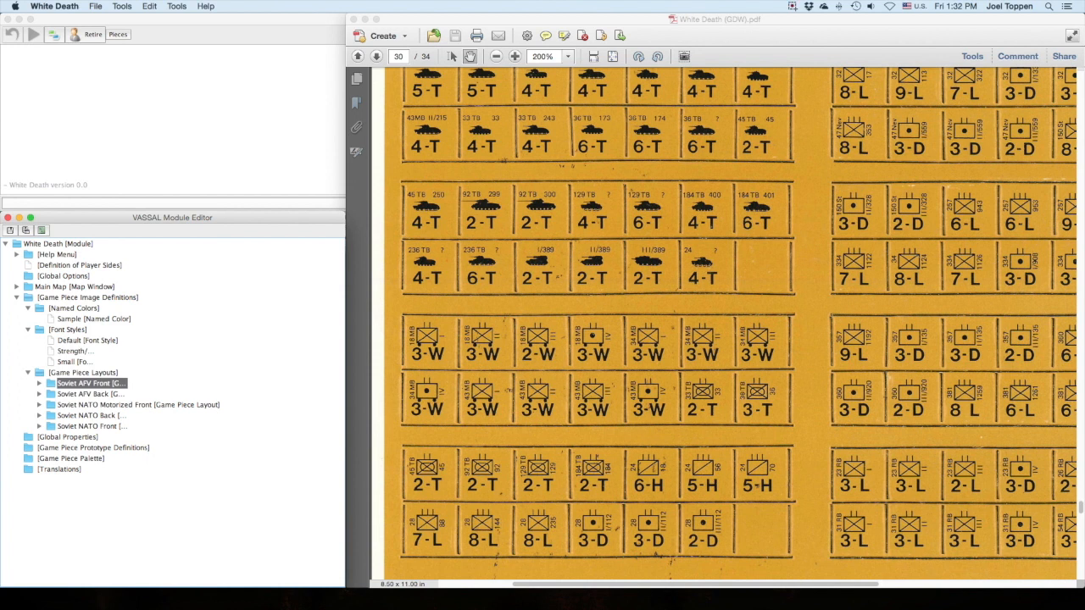
pyautogui.click(91, 394)
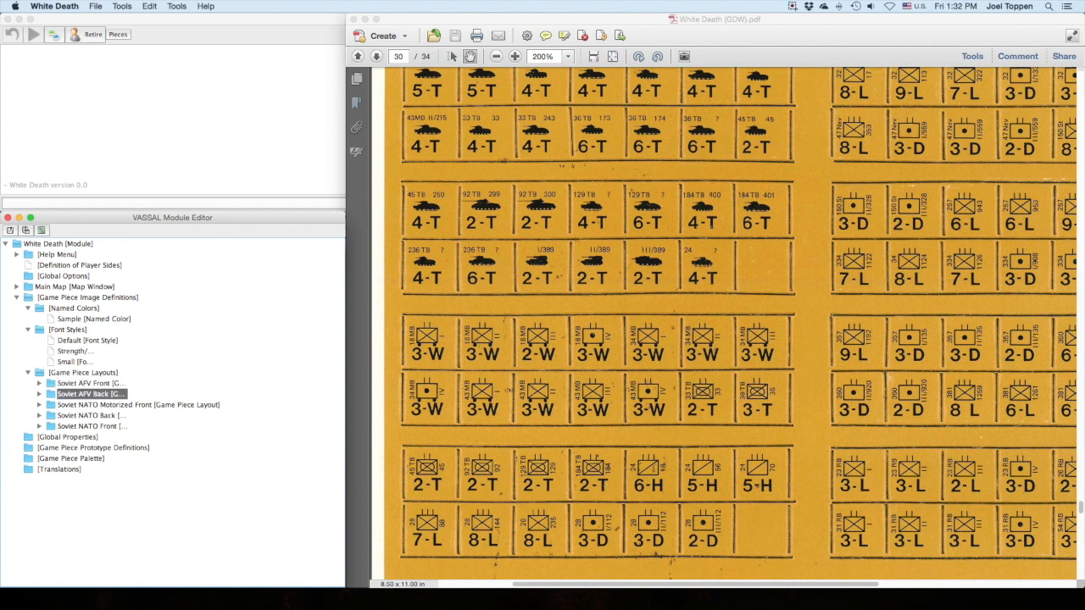
pyautogui.click(92, 406)
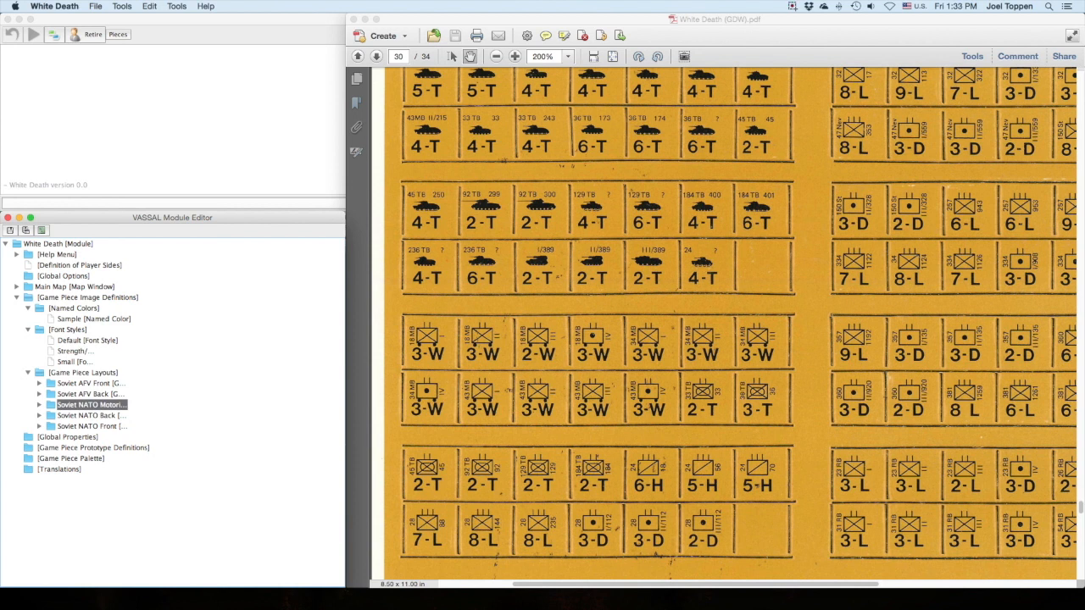
pyautogui.click(91, 426)
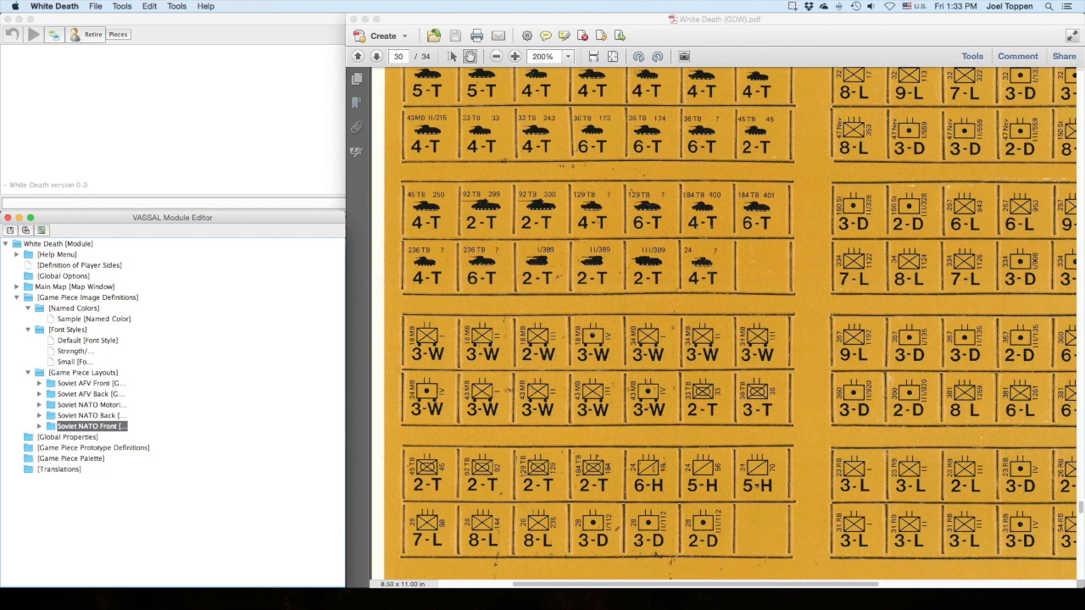
pyautogui.click(39, 426)
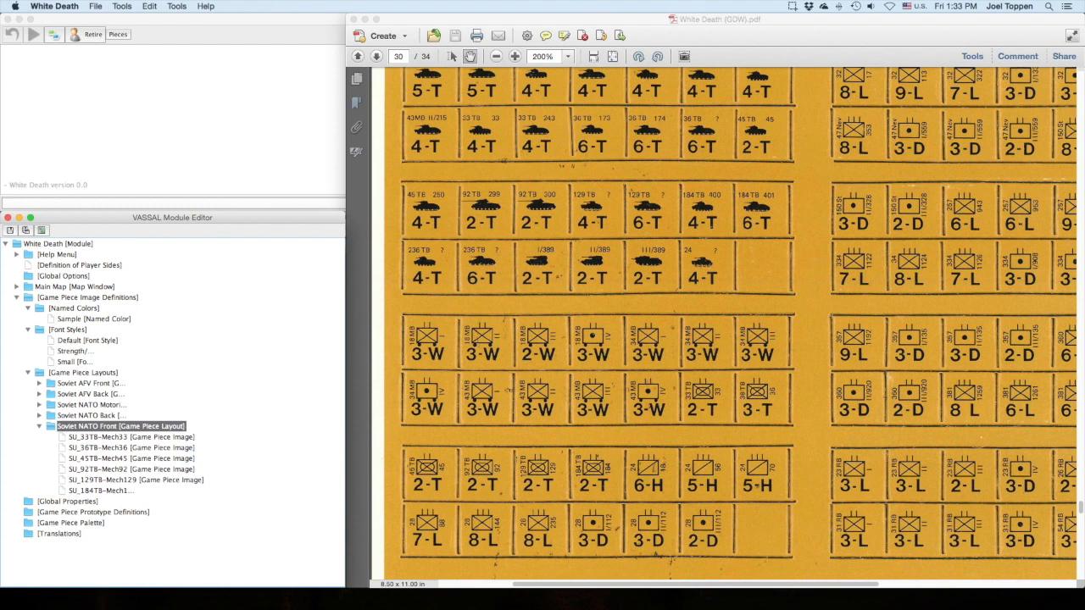
pyautogui.doubleClick(119, 426)
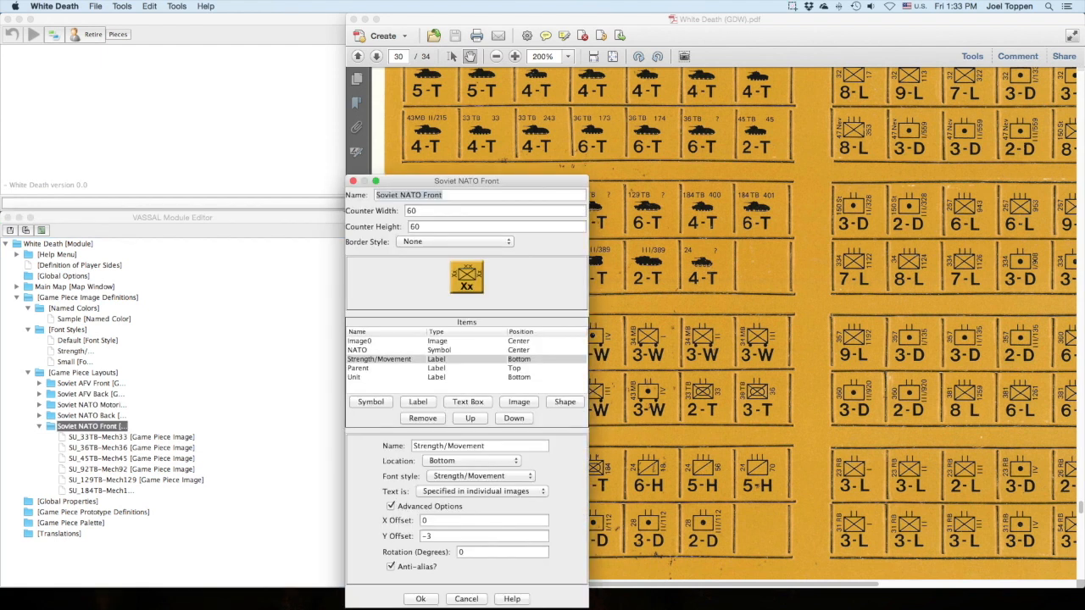
pyautogui.moveTo(466, 181); pyautogui.dragTo(334, 115)
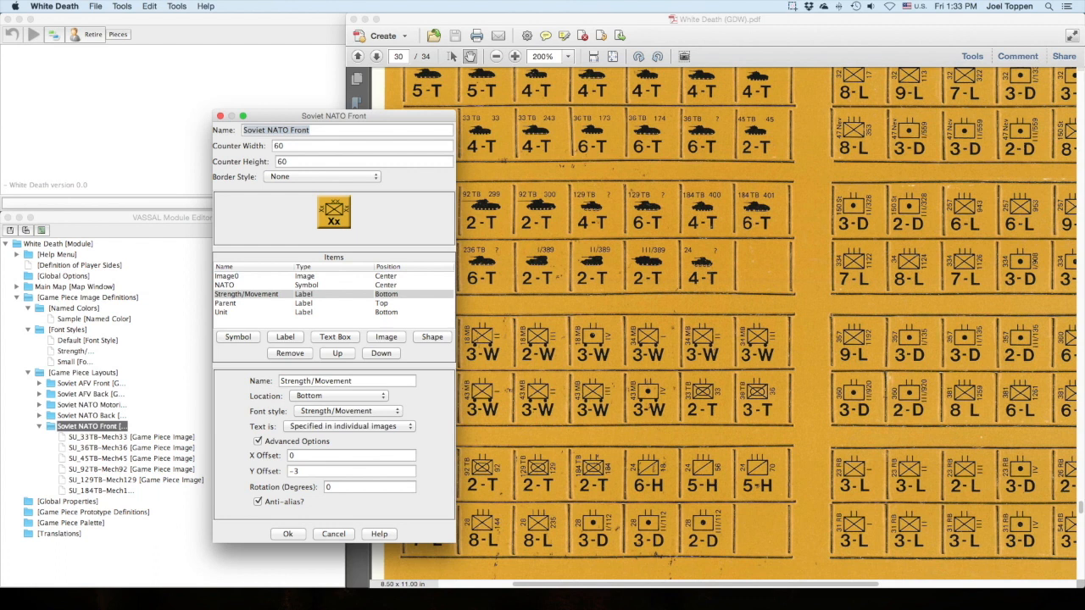
# Review the Image0 item's settings, including its image source options and advanced offsets.
pyautogui.click(227, 276)
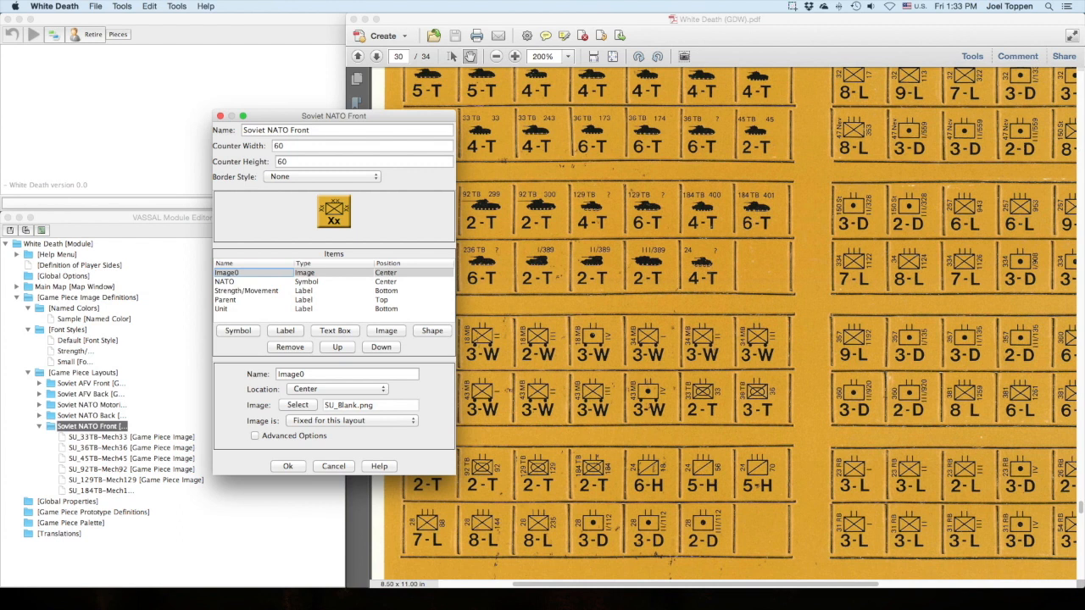
pyautogui.click(353, 422)
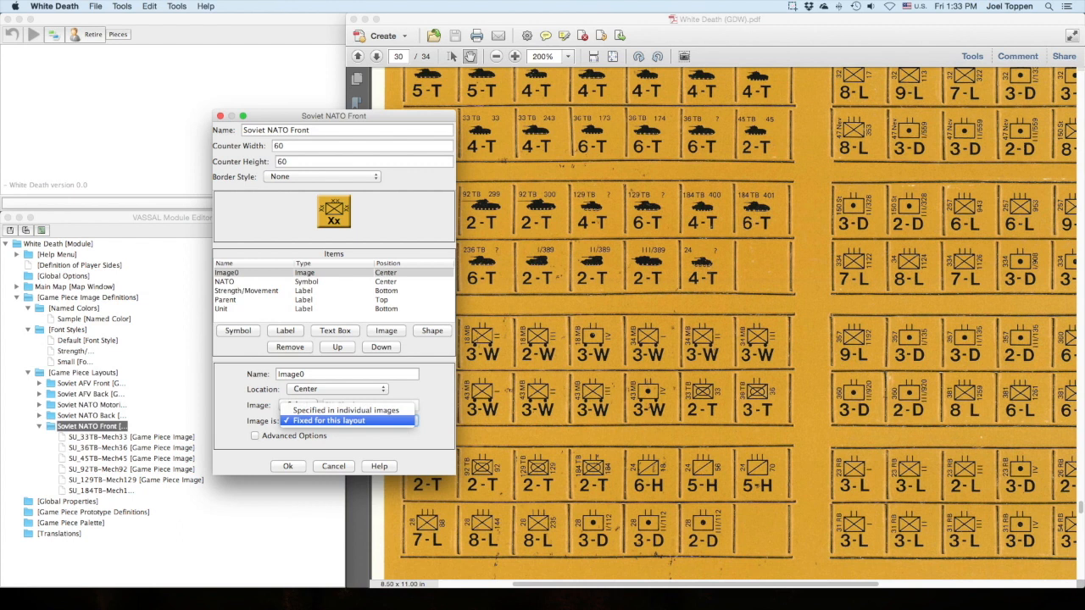
pyautogui.click(352, 422)
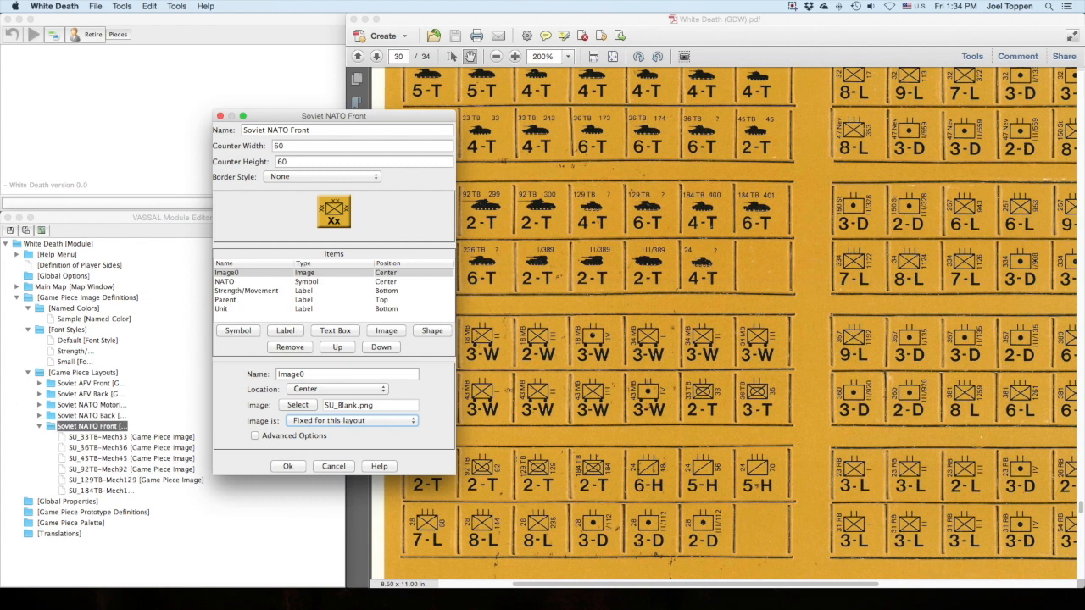
pyautogui.click(255, 435)
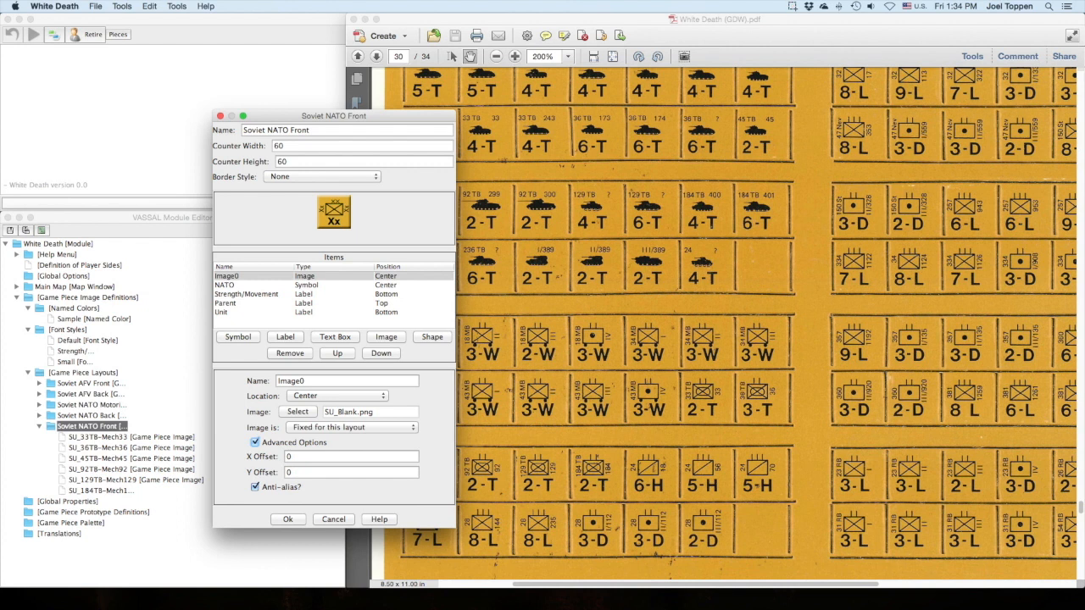
pyautogui.click(228, 276)
# Review the NATO symbol's symbol set, size and line width, showing its advanced options for offset and rotation.
pyautogui.click(225, 286)
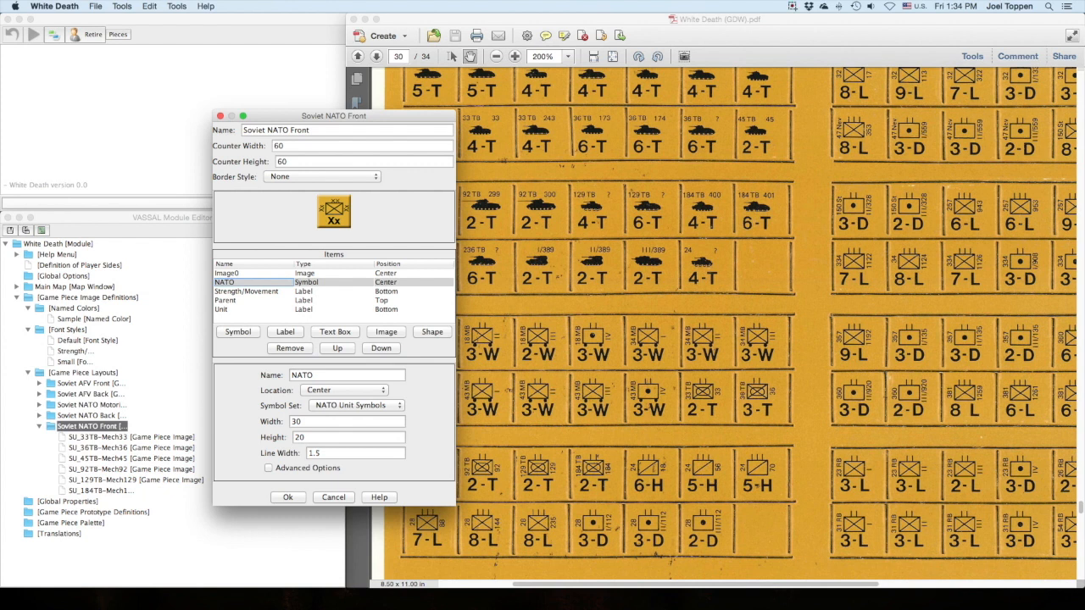
pyautogui.click(322, 375)
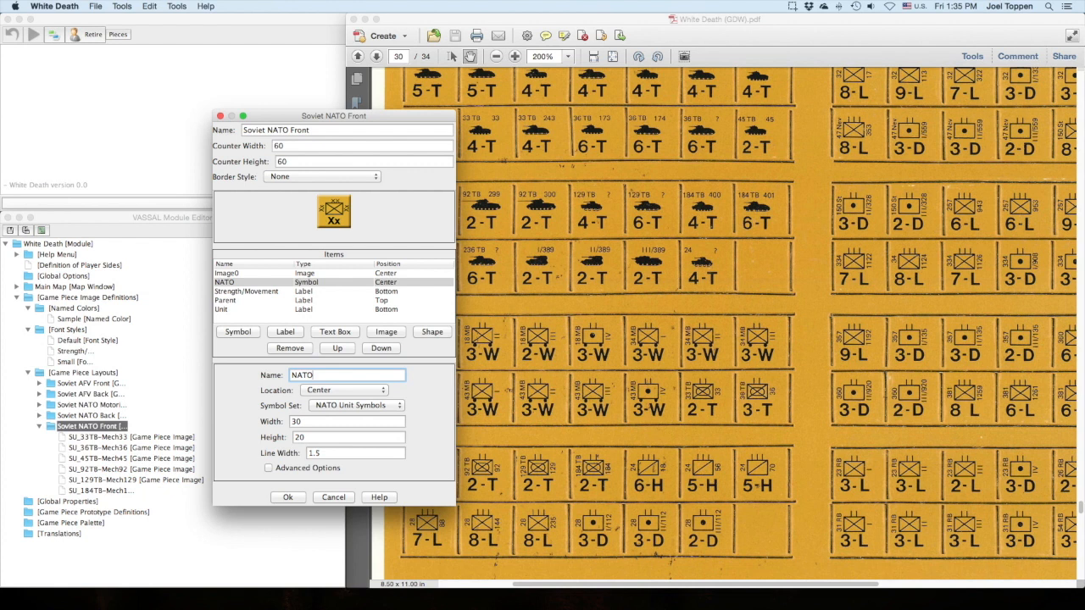
pyautogui.click(268, 468)
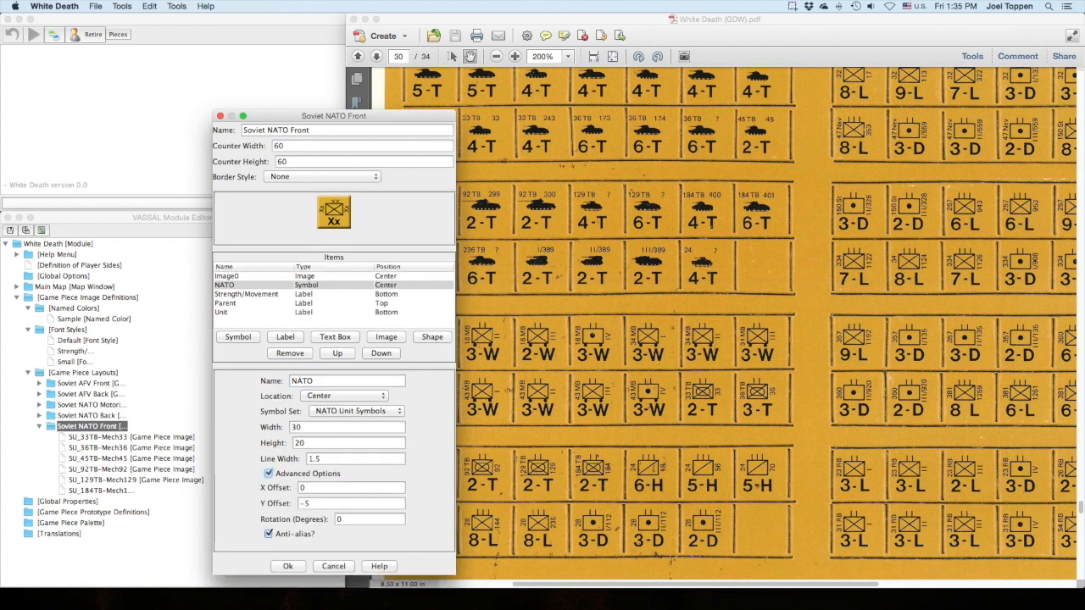
pyautogui.moveTo(334, 117); pyautogui.dragTo(258, 76)
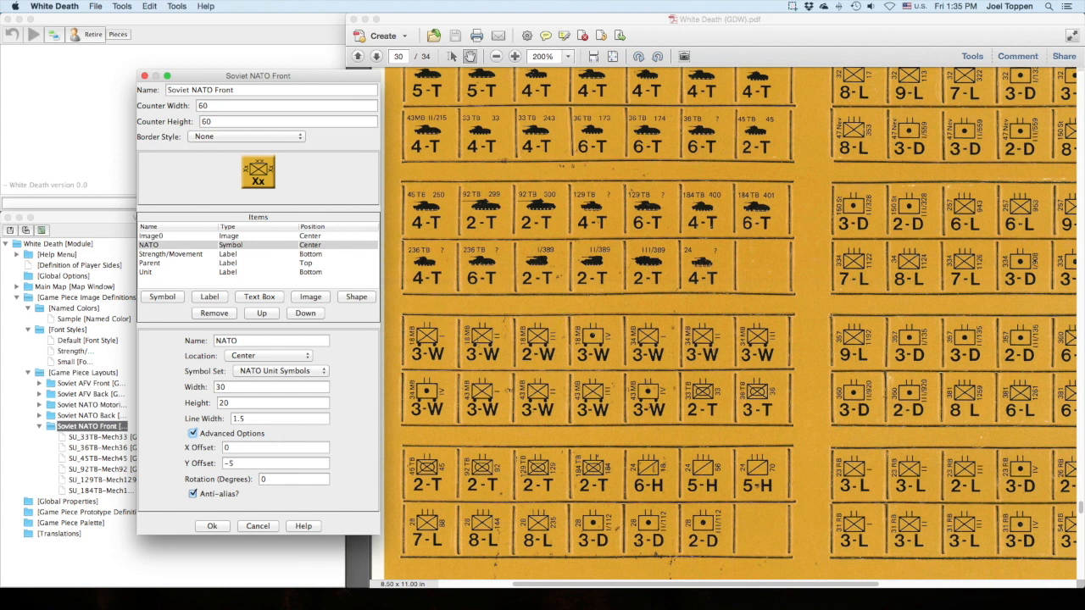
pyautogui.click(171, 254)
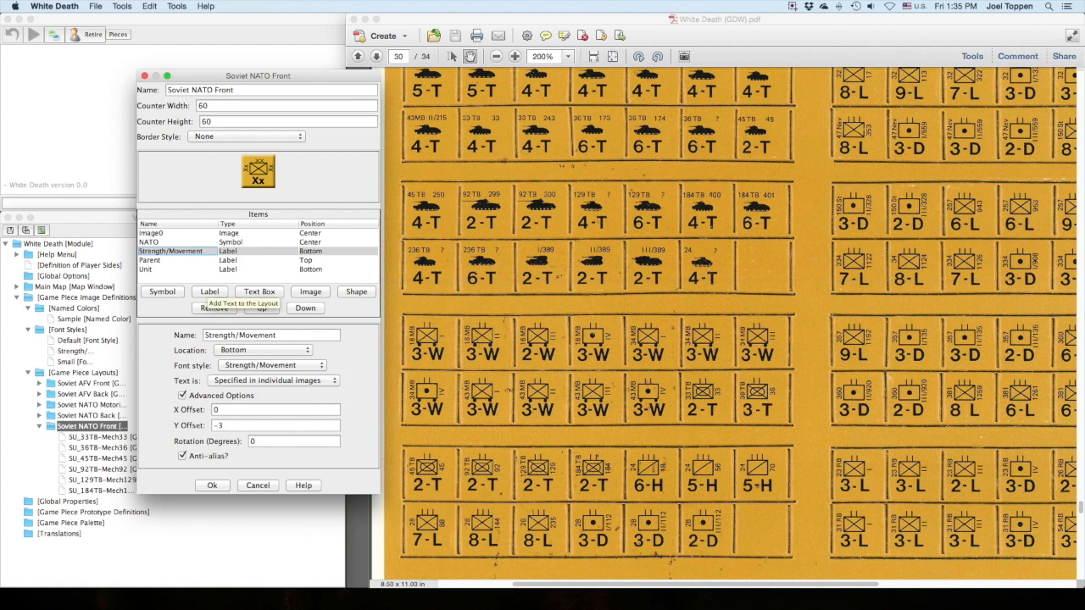
pyautogui.click(161, 242)
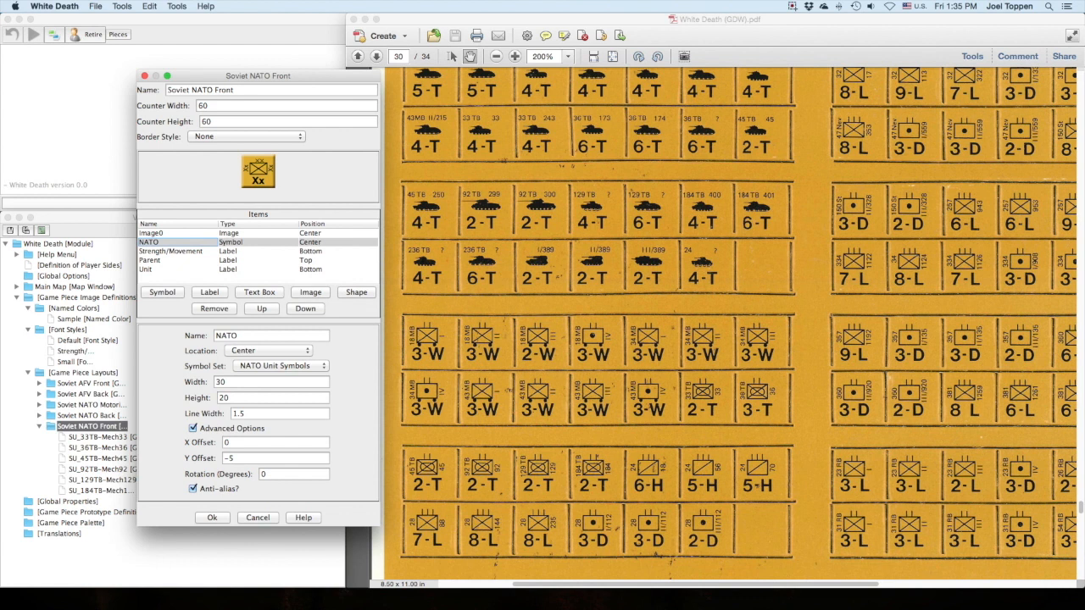
# Add a second symbol item to the Soviet NATO Front layout, and remove it again.
pyautogui.click(162, 291)
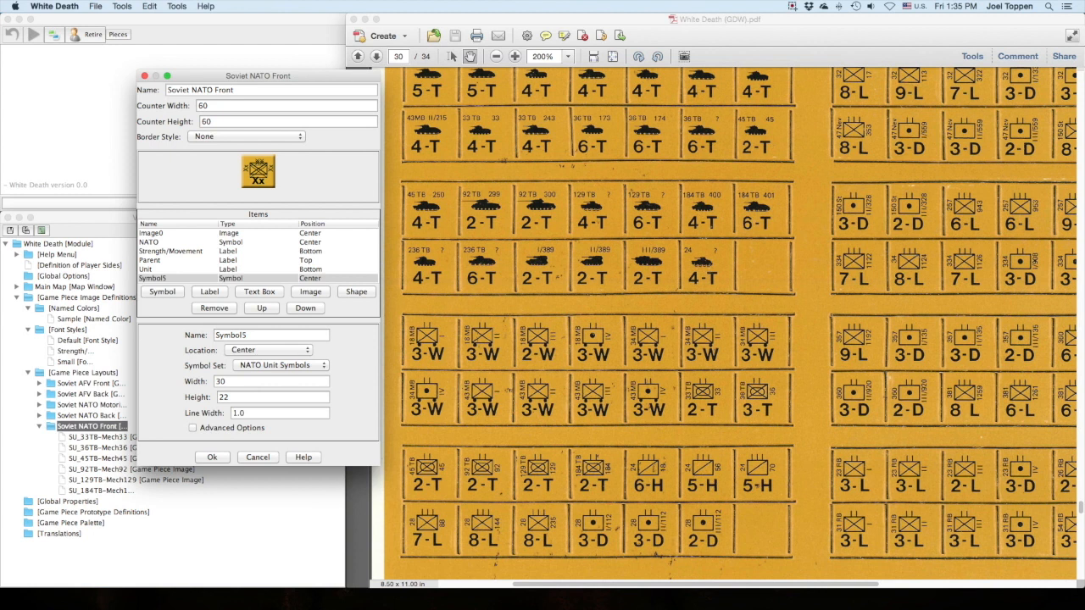
pyautogui.click(153, 278)
pyautogui.click(214, 309)
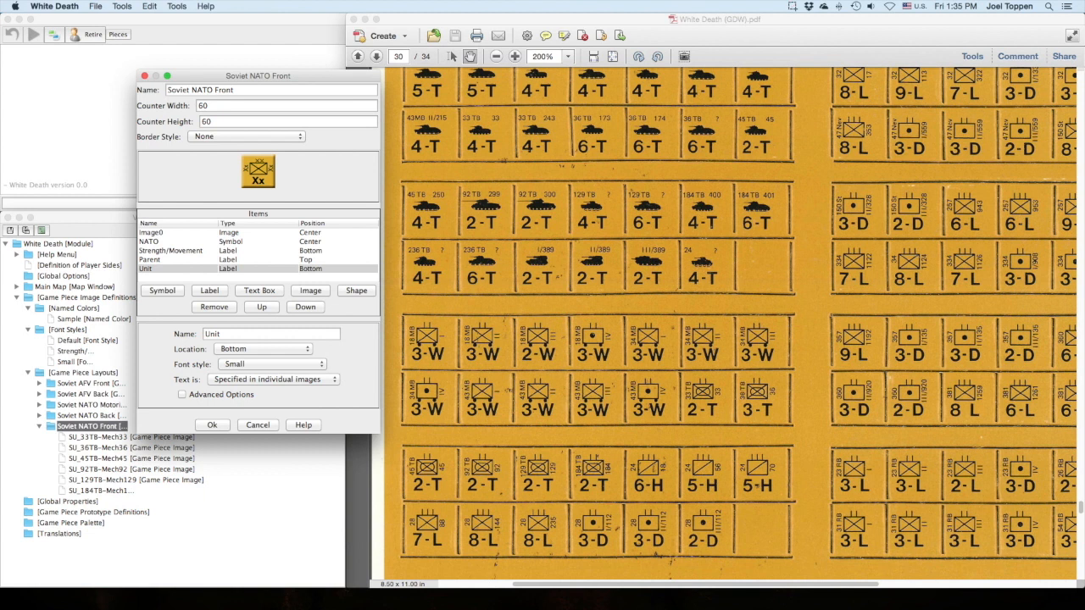
# Try the Default and Small font styles on the Strength/Movement label, and return it to the Strength/Movement style.
pyautogui.click(171, 251)
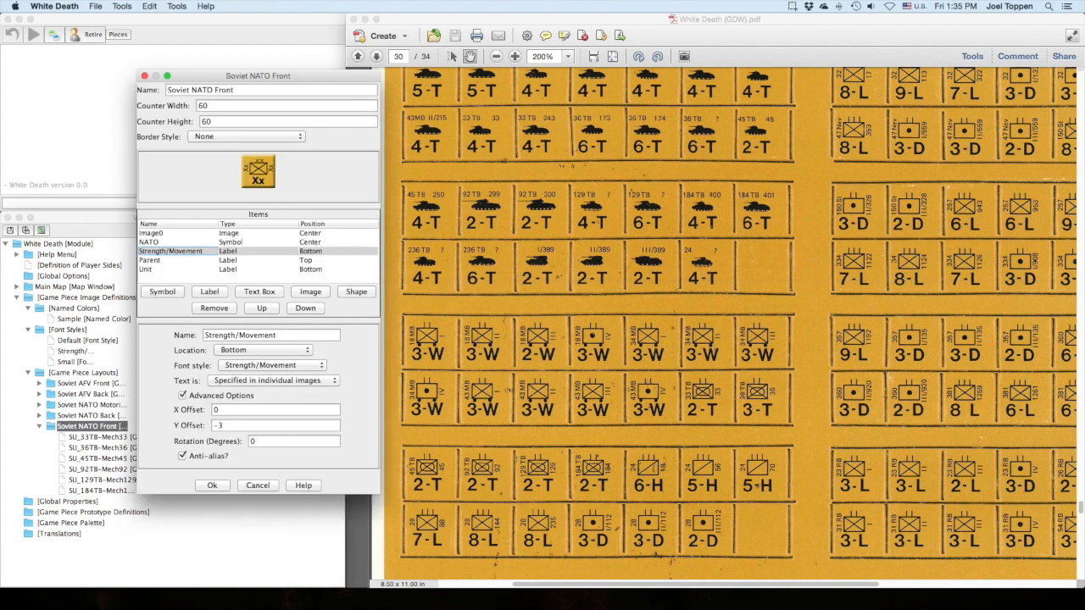
pyautogui.click(170, 233)
pyautogui.click(170, 242)
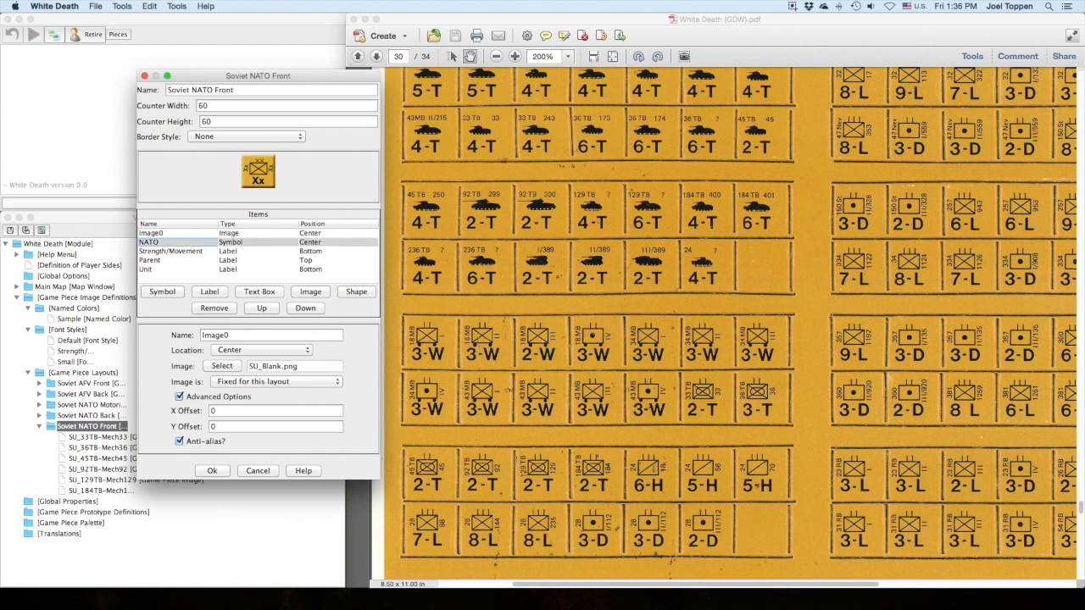
pyautogui.click(172, 251)
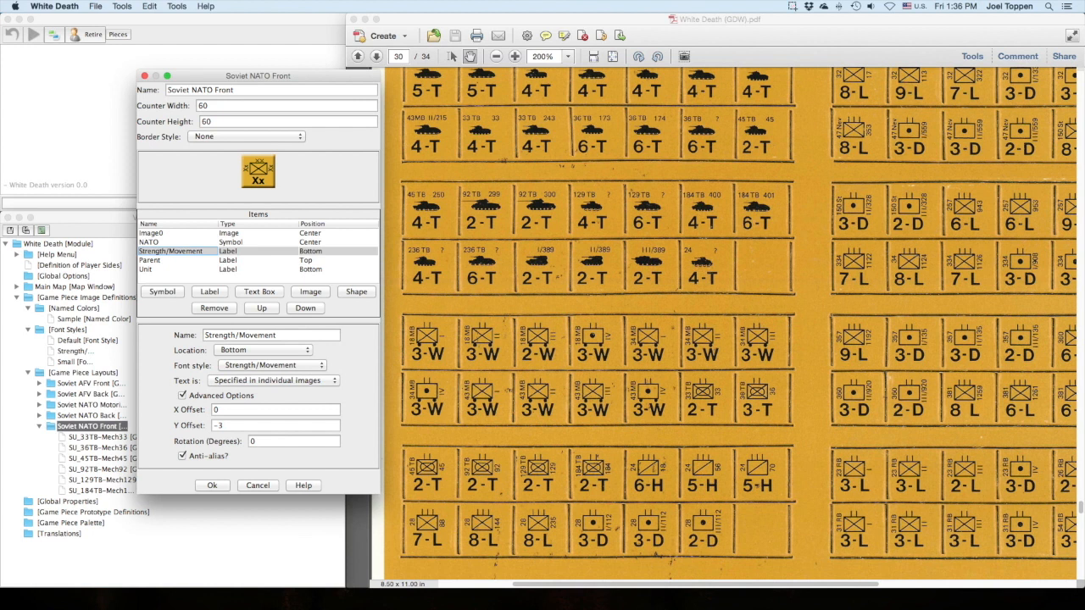
pyautogui.click(272, 365)
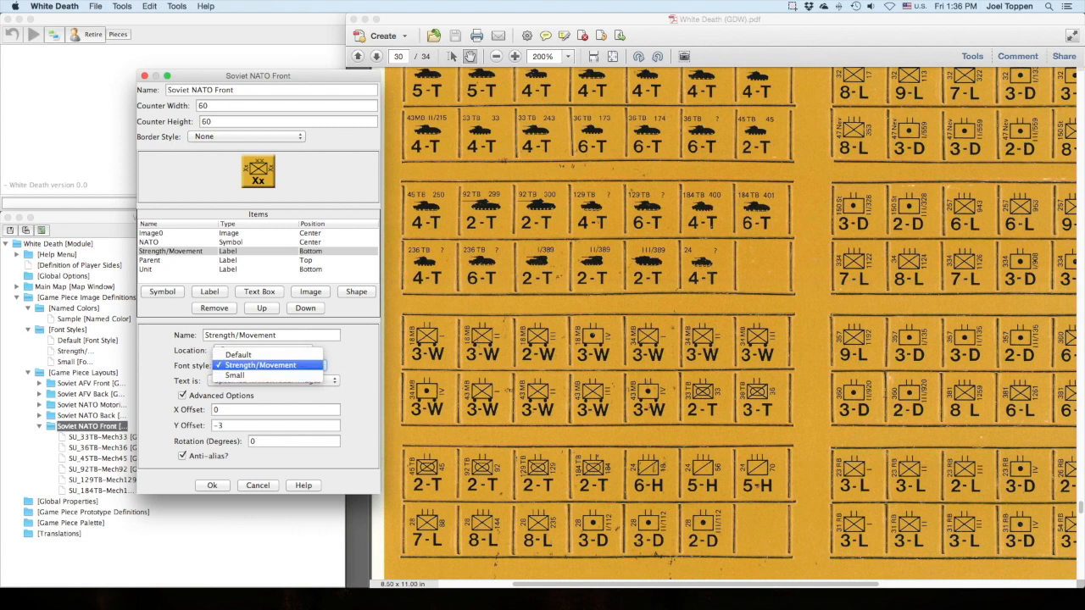
pyautogui.click(240, 355)
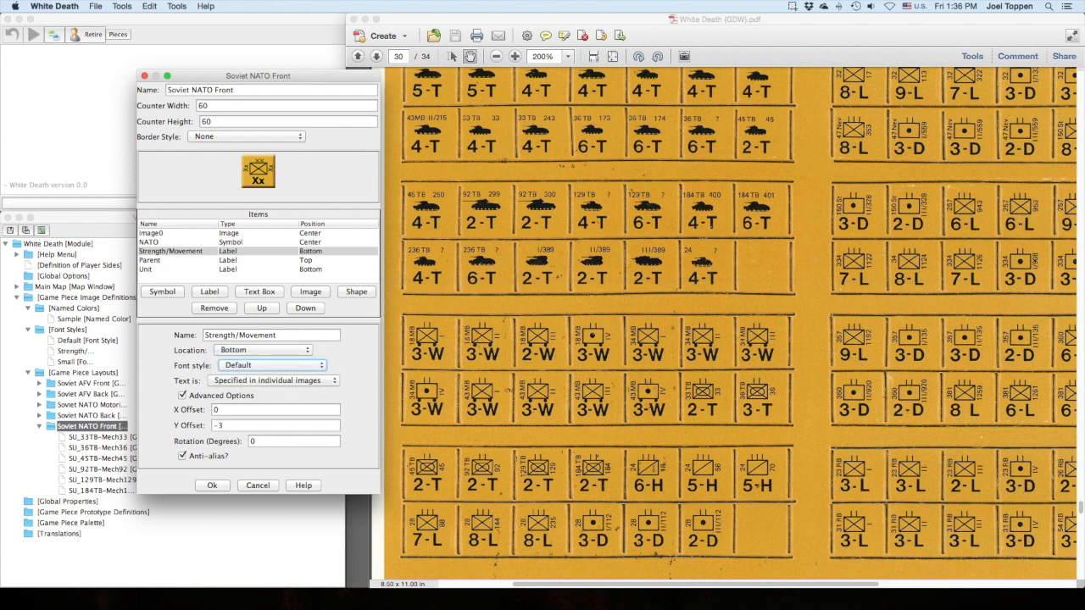
pyautogui.click(272, 366)
pyautogui.click(254, 391)
pyautogui.click(272, 366)
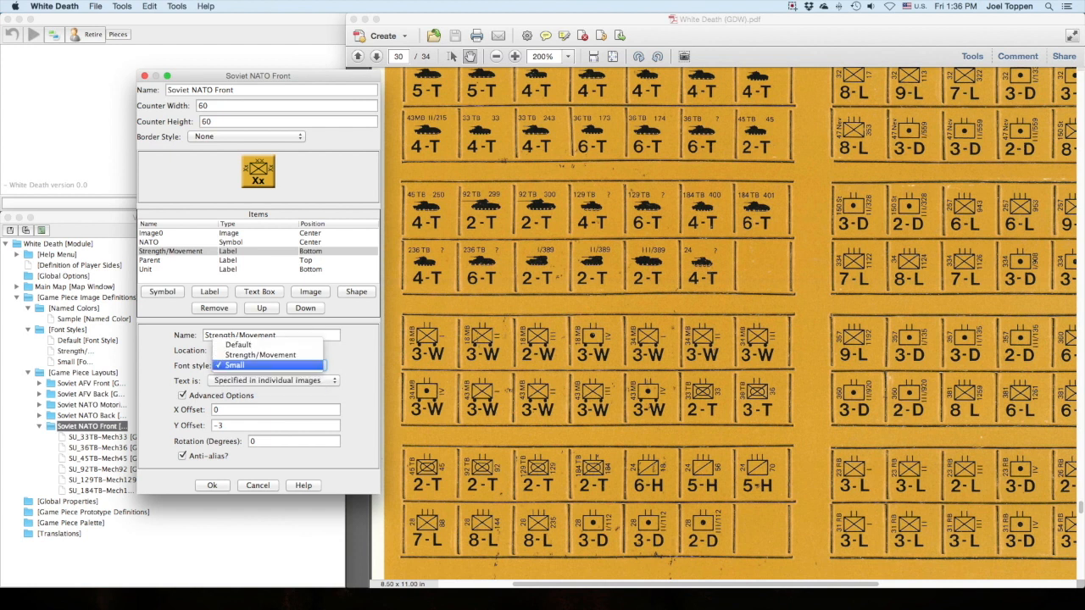
pyautogui.click(260, 355)
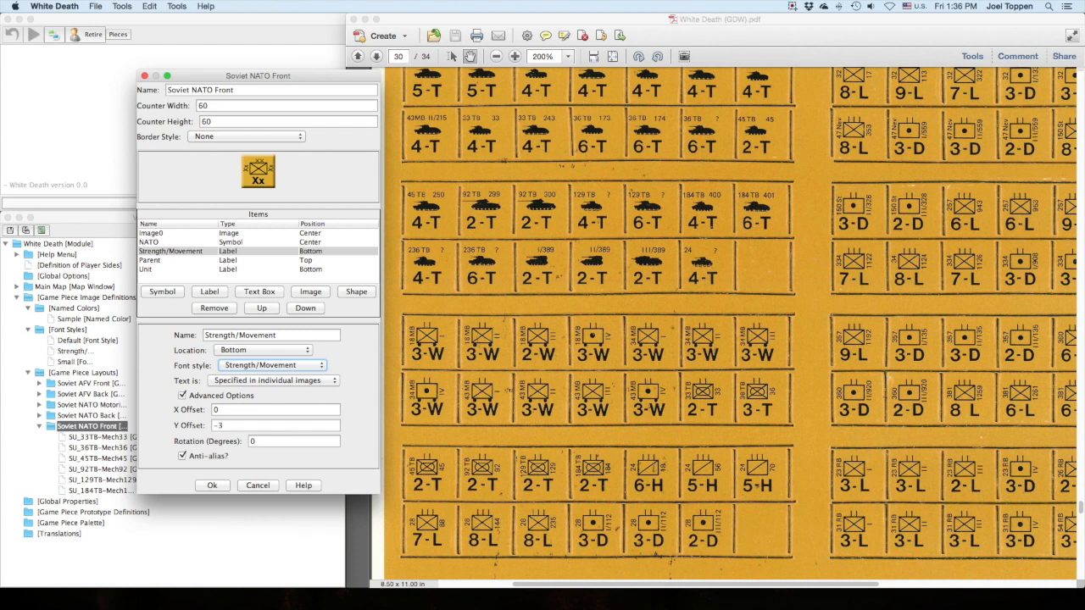
# Try making the Strength/Movement label's text fixed for this layout, and return it to Specified in individual images.
pyautogui.click(276, 381)
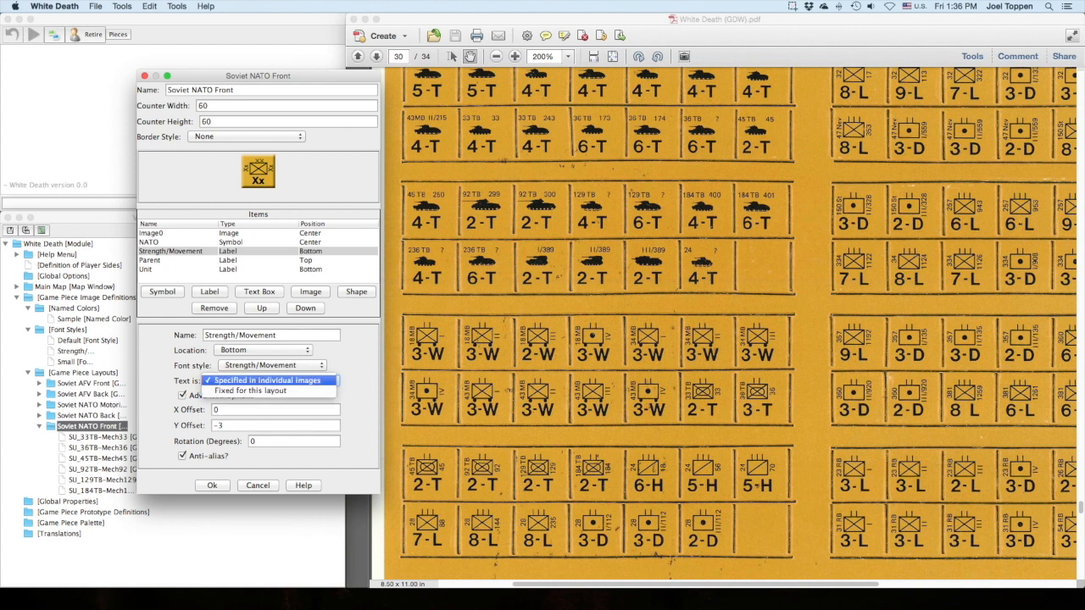
pyautogui.press('Return')
pyautogui.click(272, 381)
pyautogui.click(268, 391)
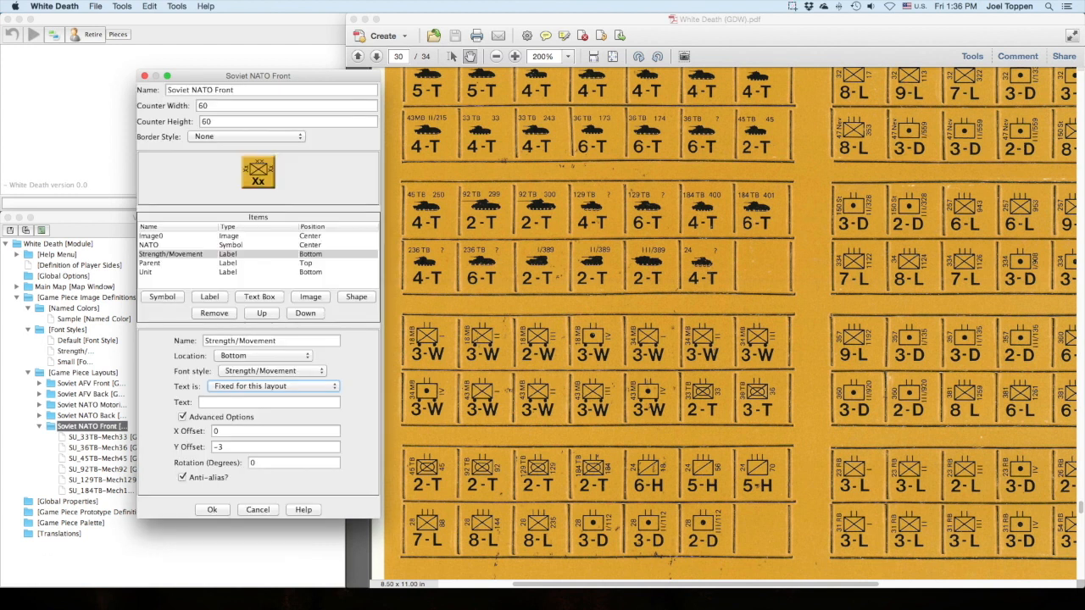
pyautogui.click(254, 402)
pyautogui.write('Tet')
pyautogui.click(275, 386)
pyautogui.click(271, 377)
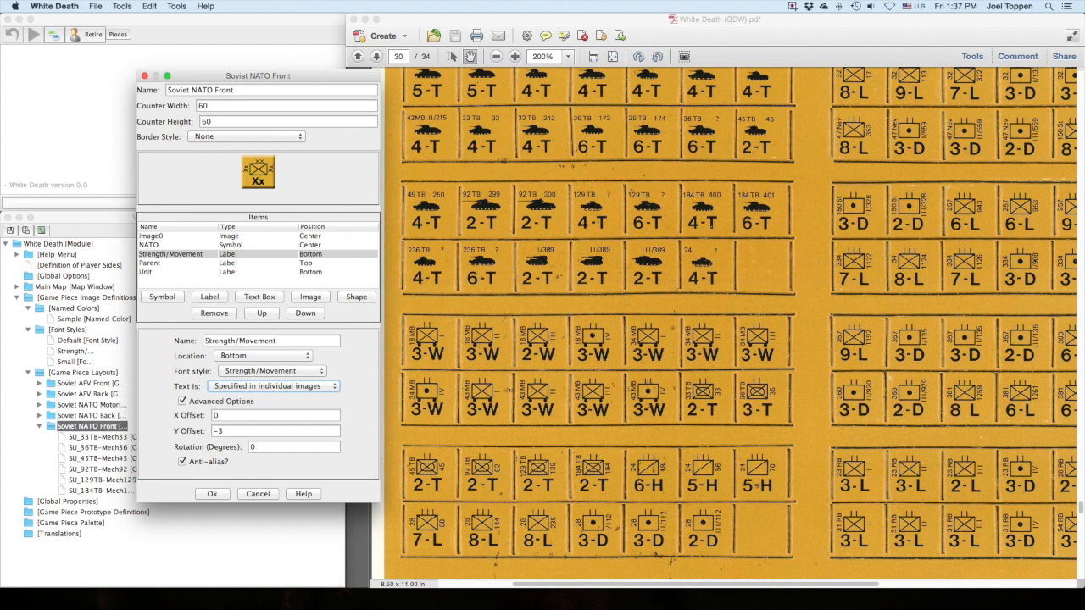
# Review the Parent label's settings with its advanced options shown, then close and reopen the Soviet NATO Front layout definition.
pyautogui.click(151, 263)
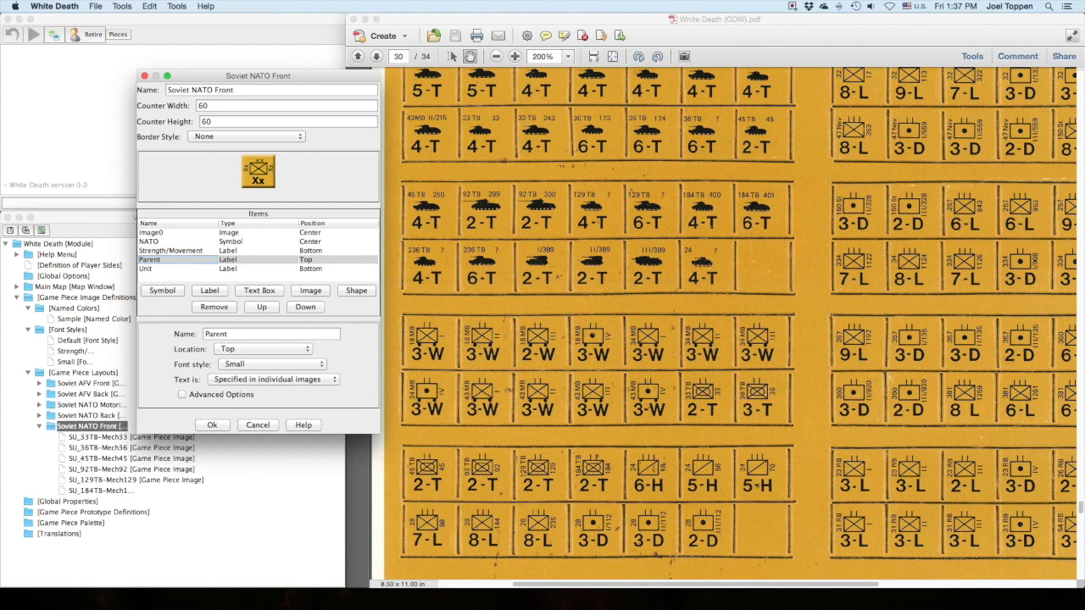
pyautogui.click(182, 394)
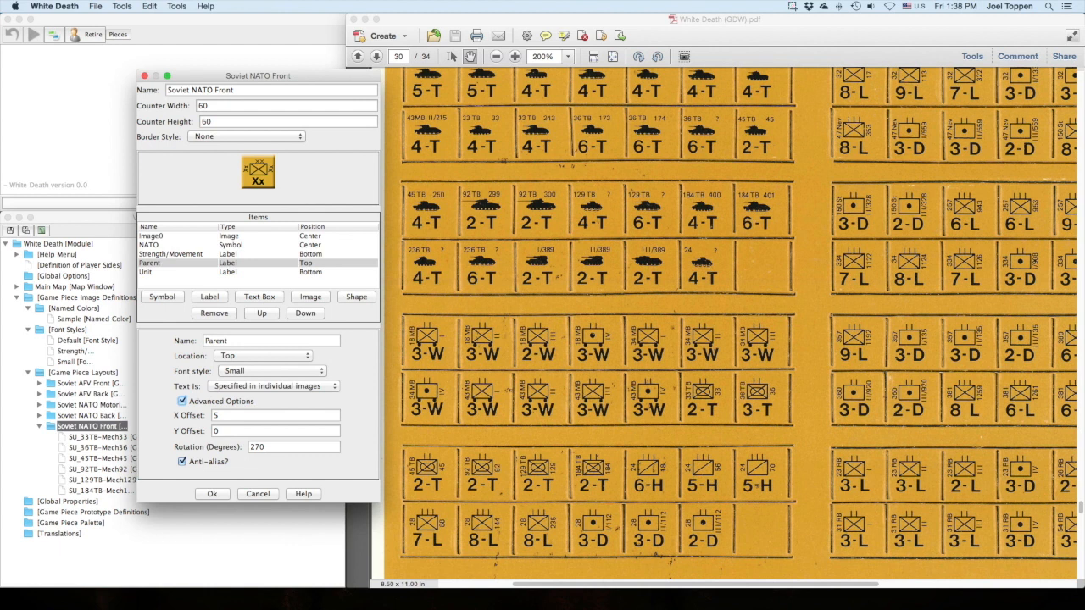
pyautogui.press('Return')
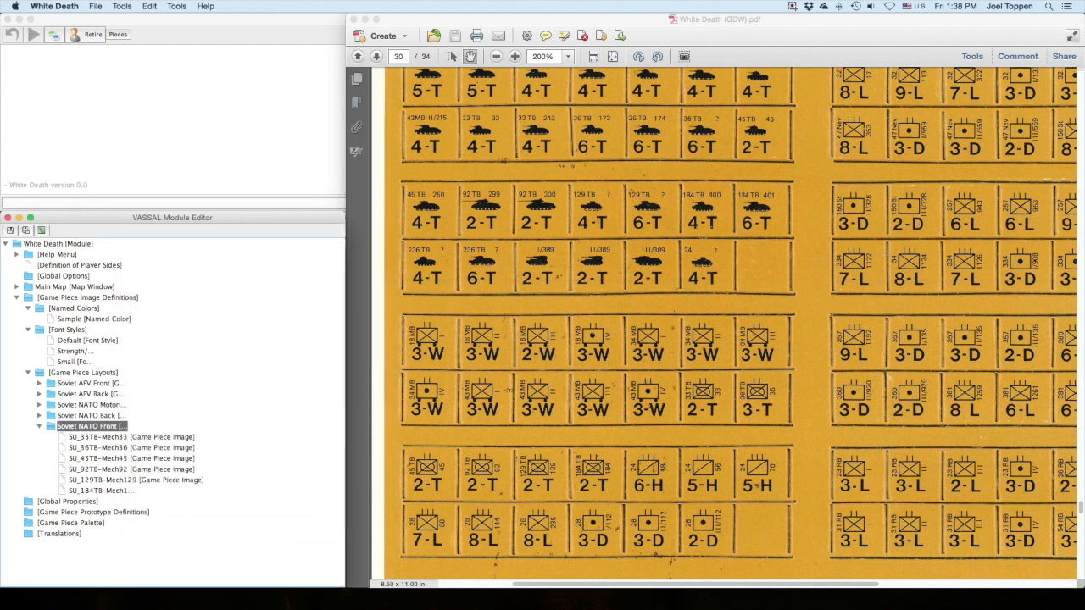
pyautogui.doubleClick(92, 426)
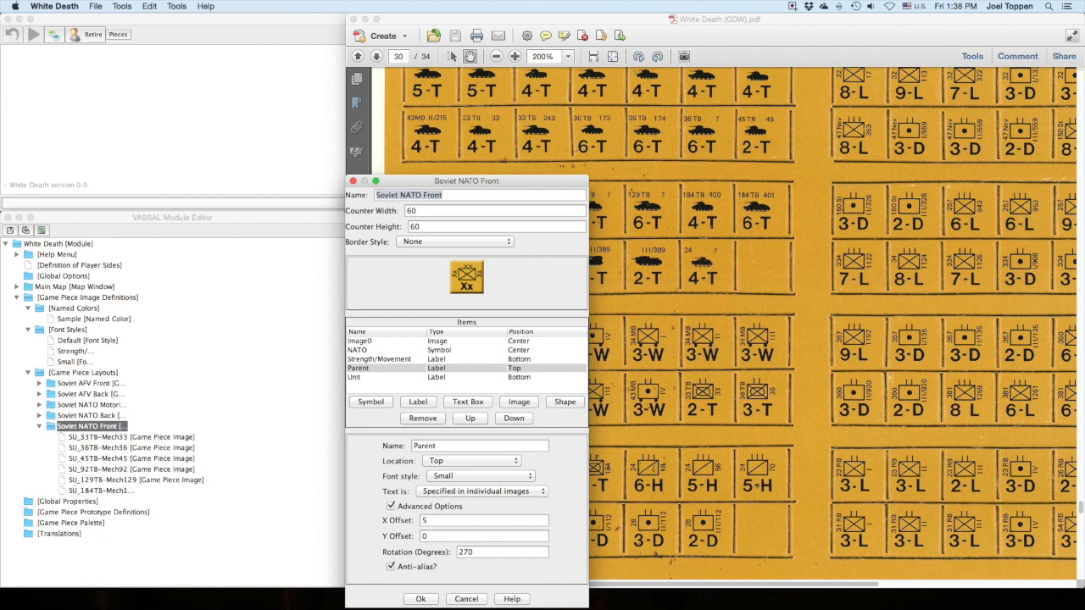
# Review the Unit label's settings in the Soviet NATO Front layout with its advanced options shown, and close the layout without changes.
pyautogui.click(362, 378)
pyautogui.moveTo(466, 180); pyautogui.dragTo(205, 164)
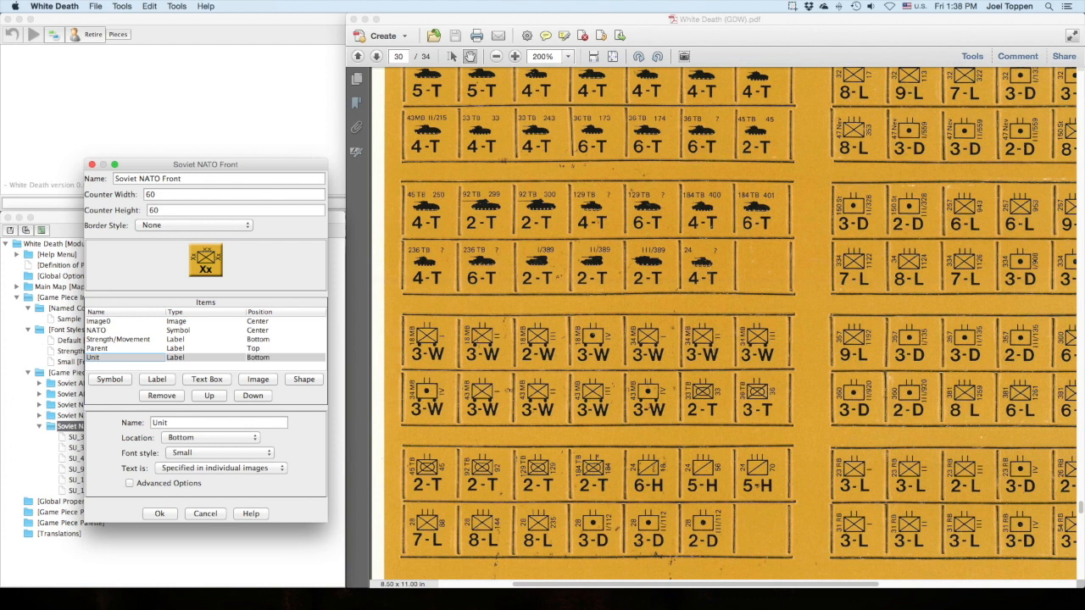
pyautogui.click(130, 483)
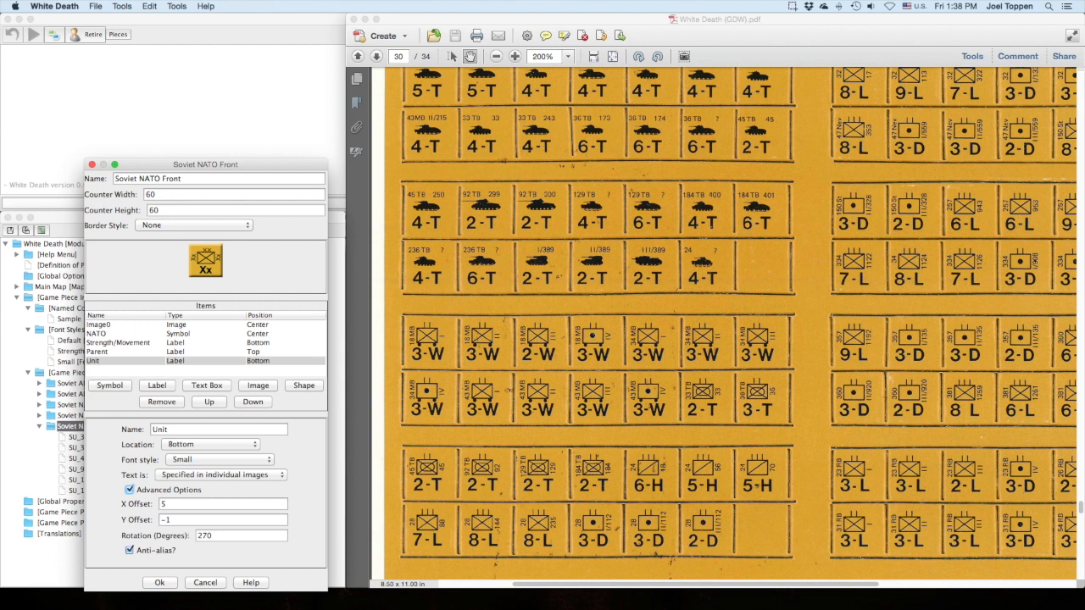
pyautogui.click(205, 583)
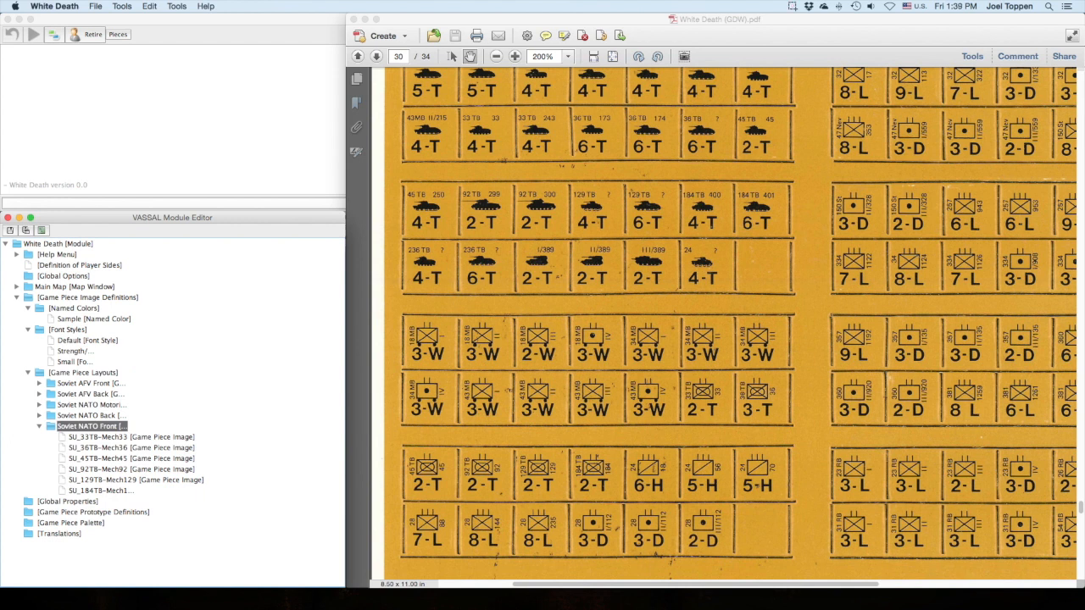
# Examine the existing SU_33TB-Mech33 game piece image and its items beside the counter scan, and close it without changes.
pyautogui.hscroll(-2, 724, 326)
pyautogui.click(102, 437)
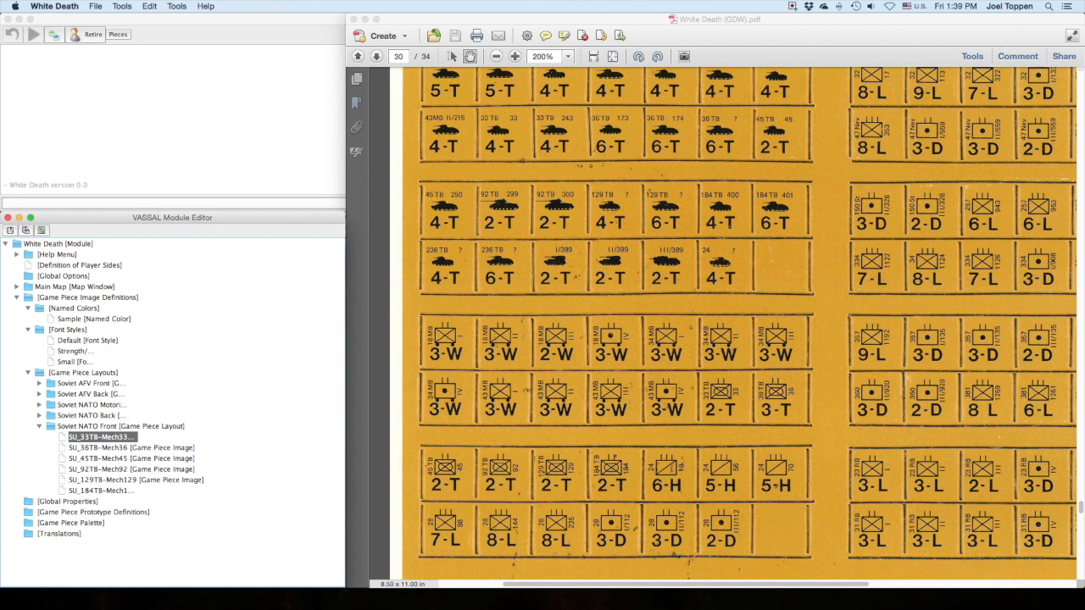
pyautogui.doubleClick(101, 437)
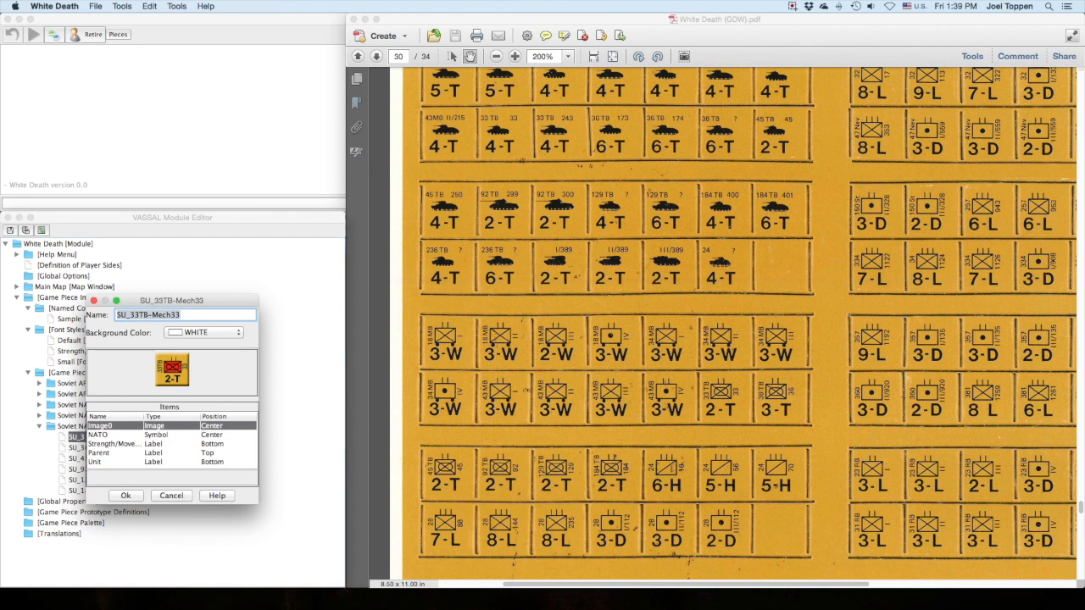
pyautogui.moveTo(172, 301); pyautogui.dragTo(570, 287)
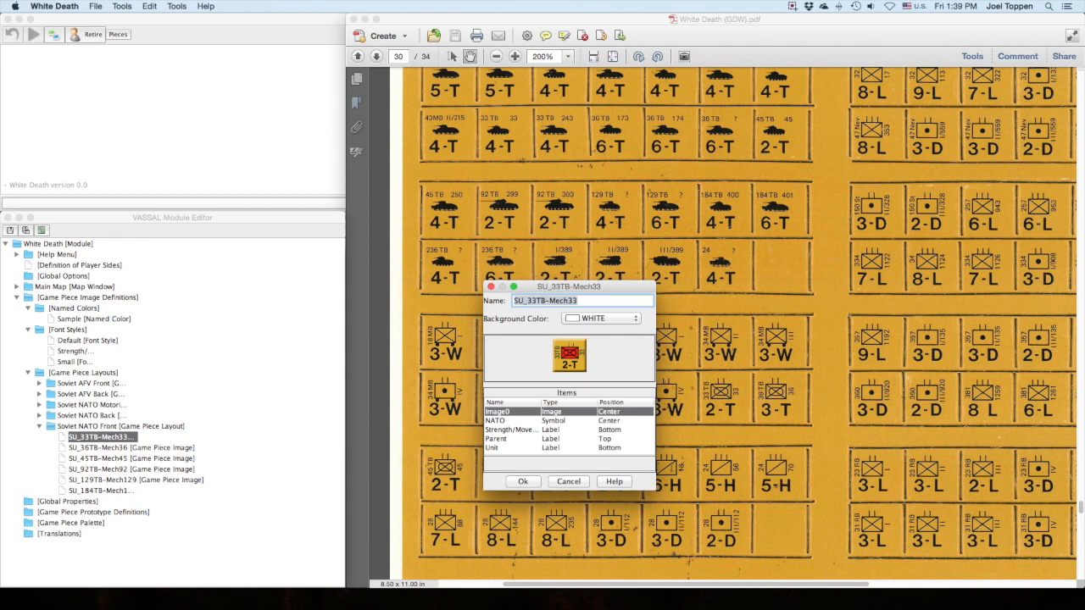
pyautogui.moveTo(570, 287); pyautogui.dragTo(589, 288)
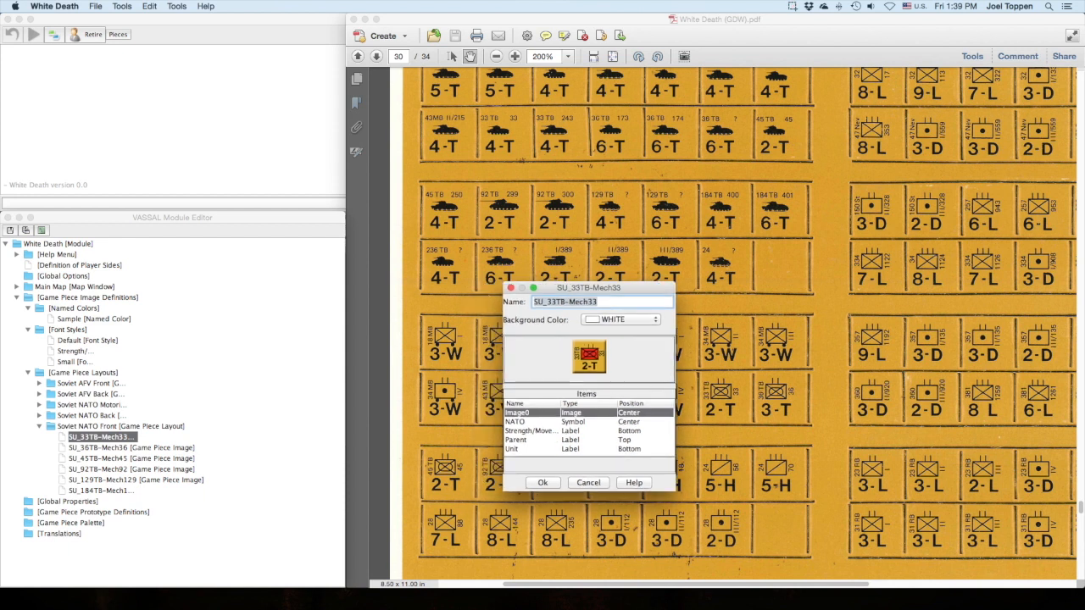
pyautogui.click(588, 482)
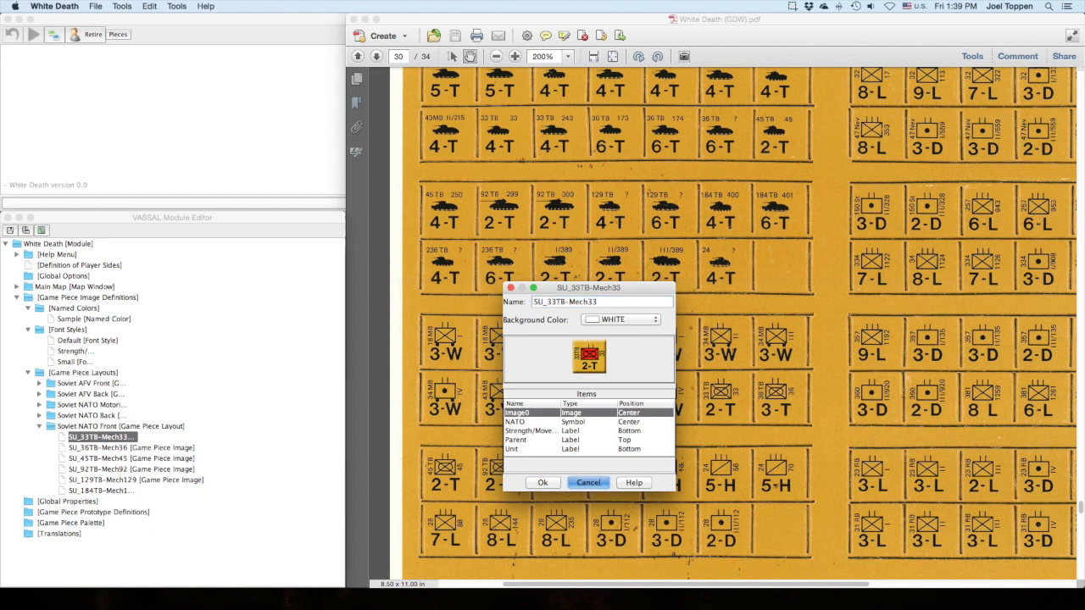
# Add a new game piece image to the Soviet NATO Front layout and place its definition window over the counter scan.
pyautogui.rightClick(85, 427)
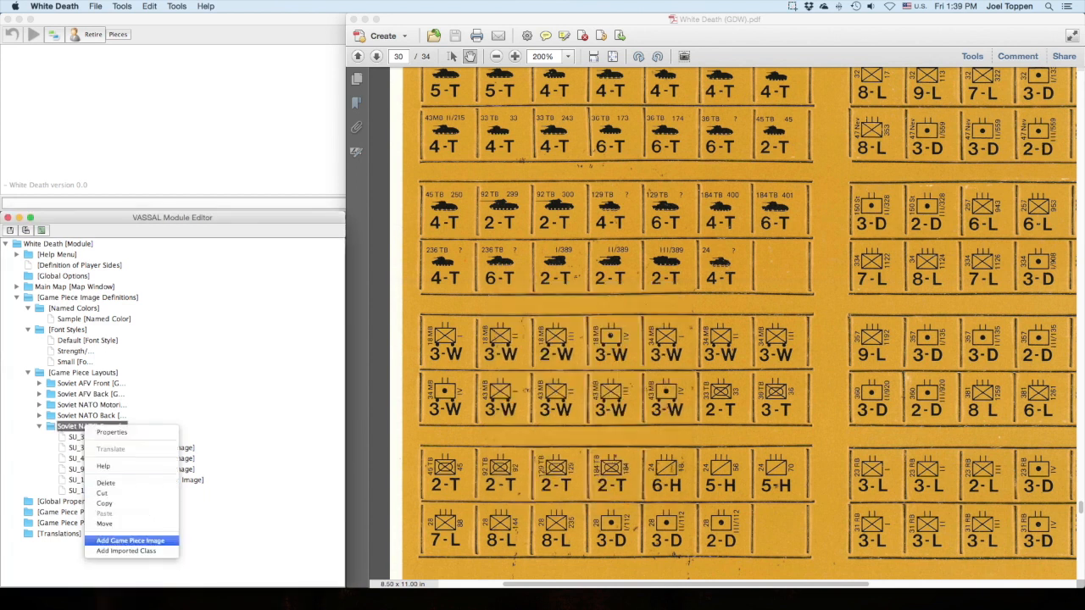
pyautogui.click(127, 541)
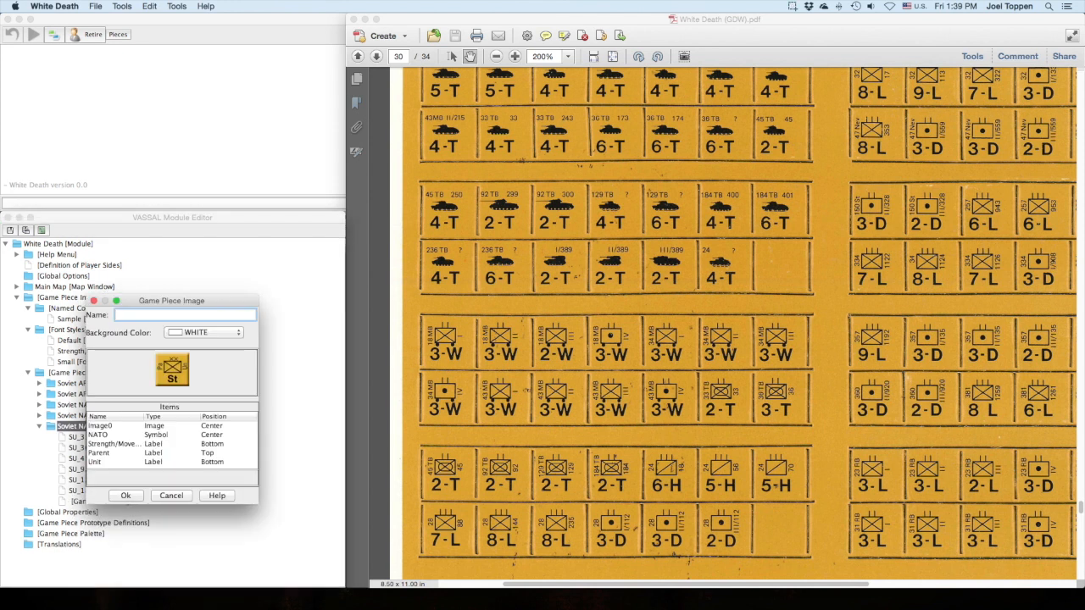
pyautogui.moveTo(171, 301); pyautogui.dragTo(604, 280)
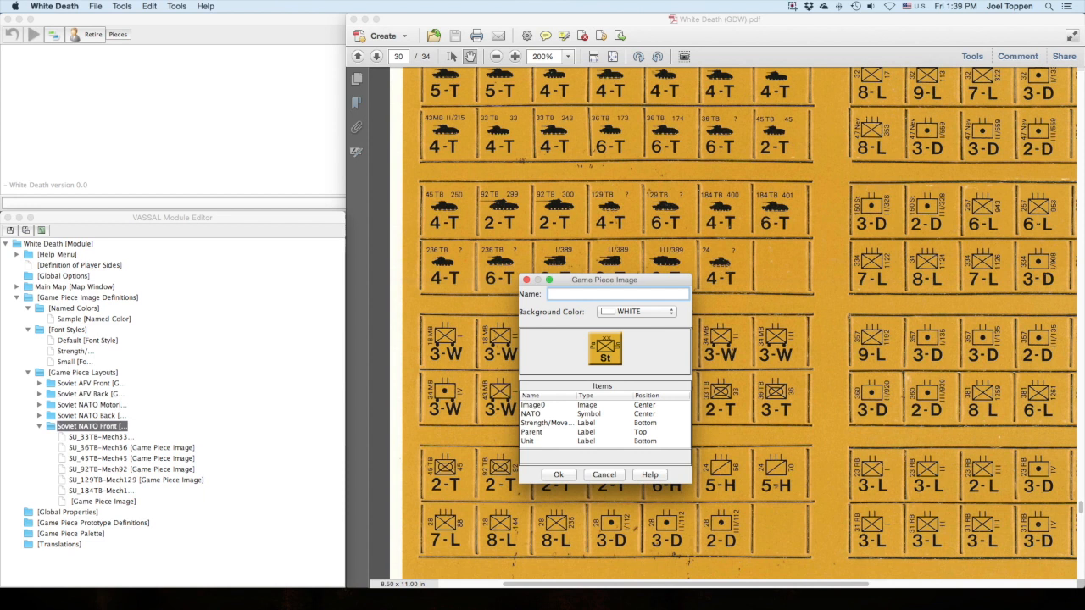
pyautogui.moveTo(604, 279); pyautogui.dragTo(553, 341)
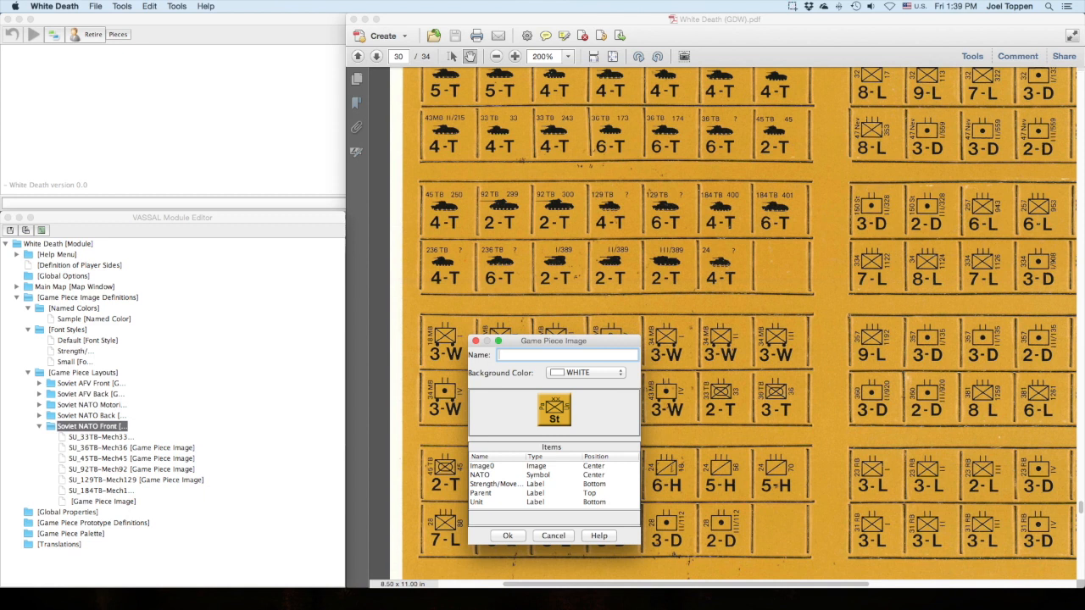
# Name the new game piece image SU_24Cav-18.
pyautogui.write('S')
pyautogui.click(71, 534)
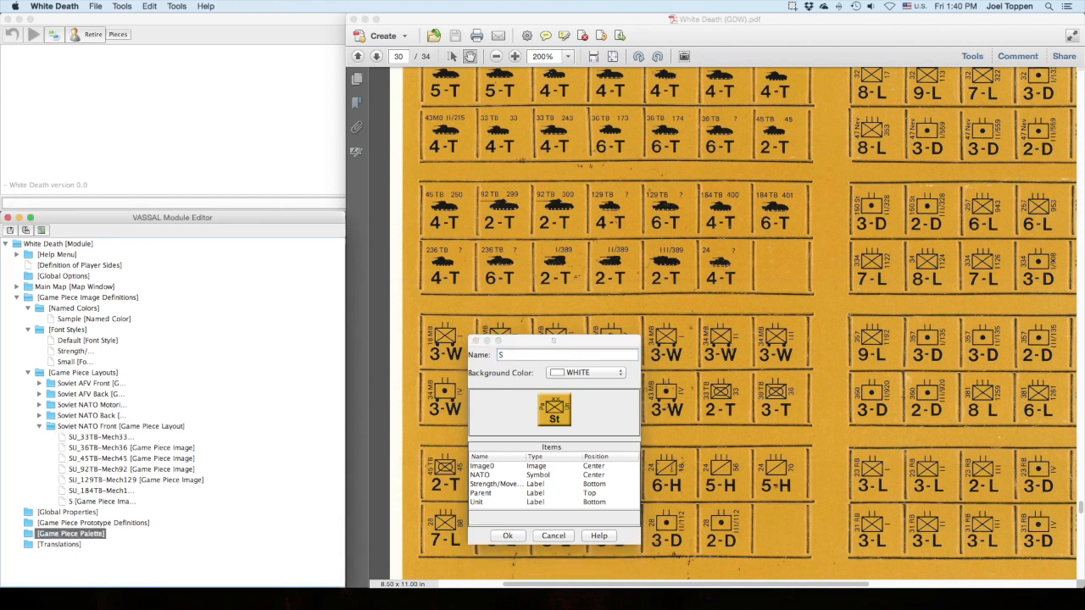
pyautogui.click(508, 355)
pyautogui.press('super+grave')
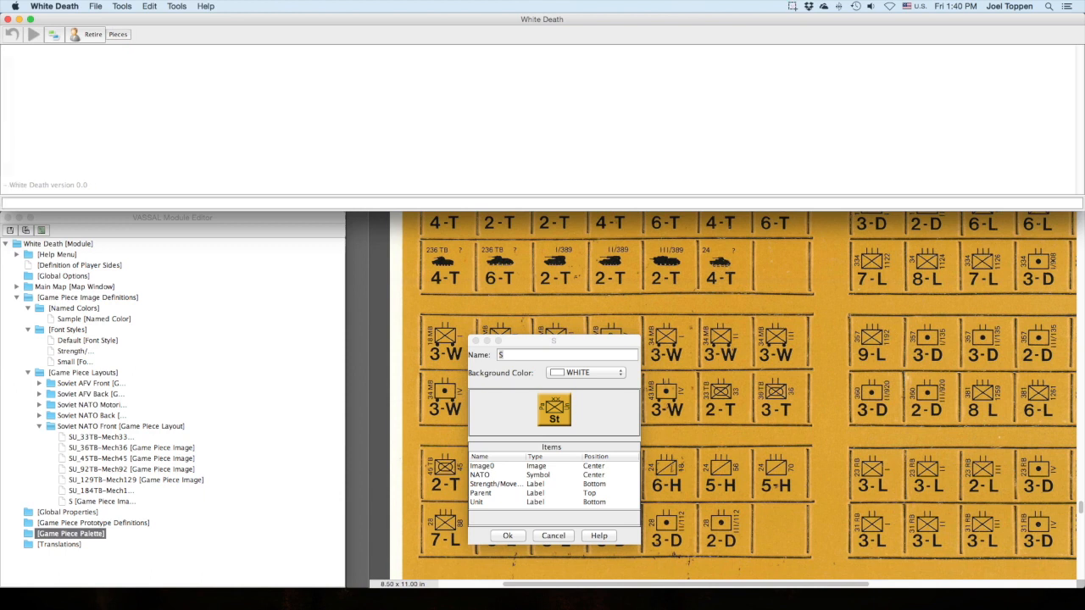
pyautogui.click(172, 218)
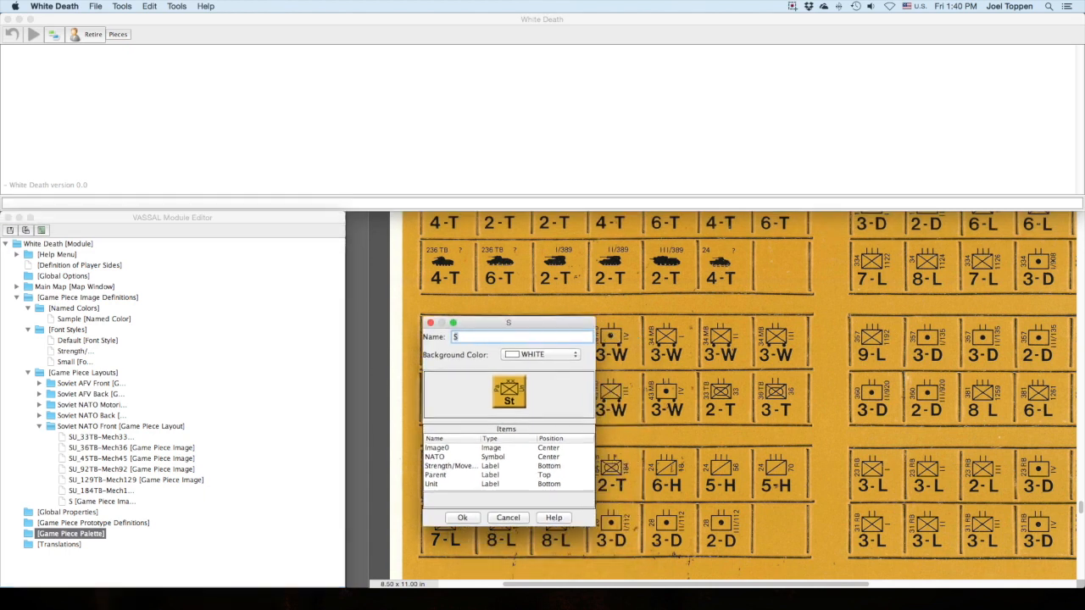
pyautogui.write('SU')
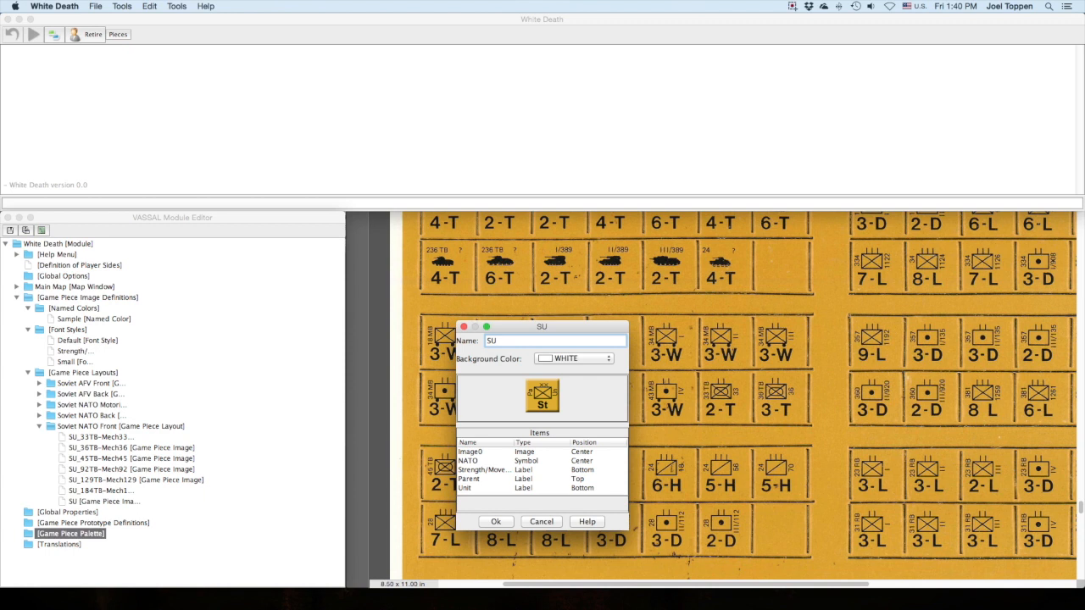
pyautogui.write('_')
pyautogui.write('24Cav')
pyautogui.write('-')
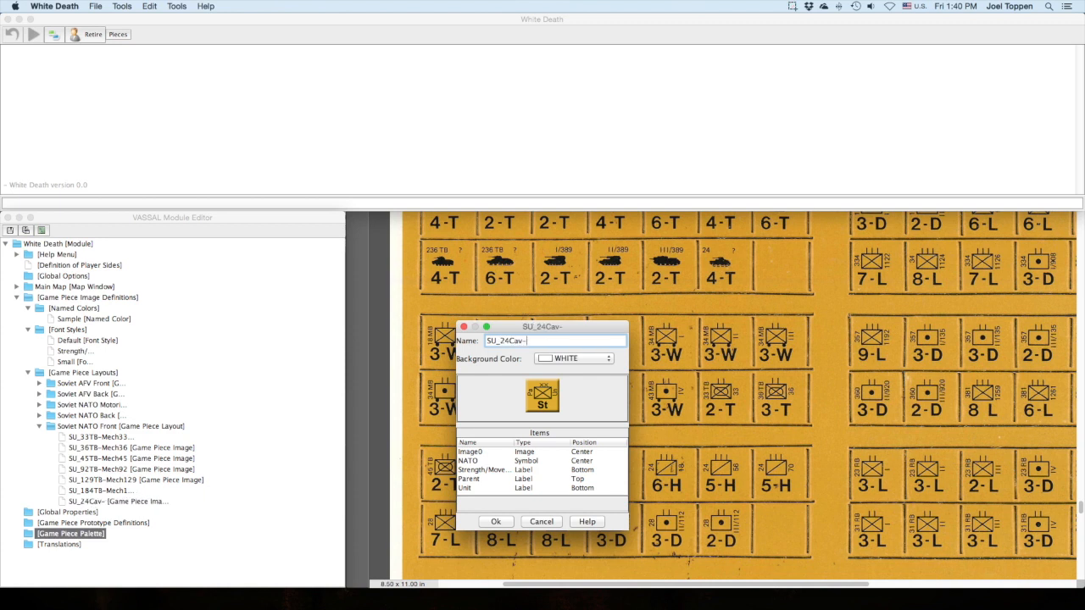
pyautogui.write('18')
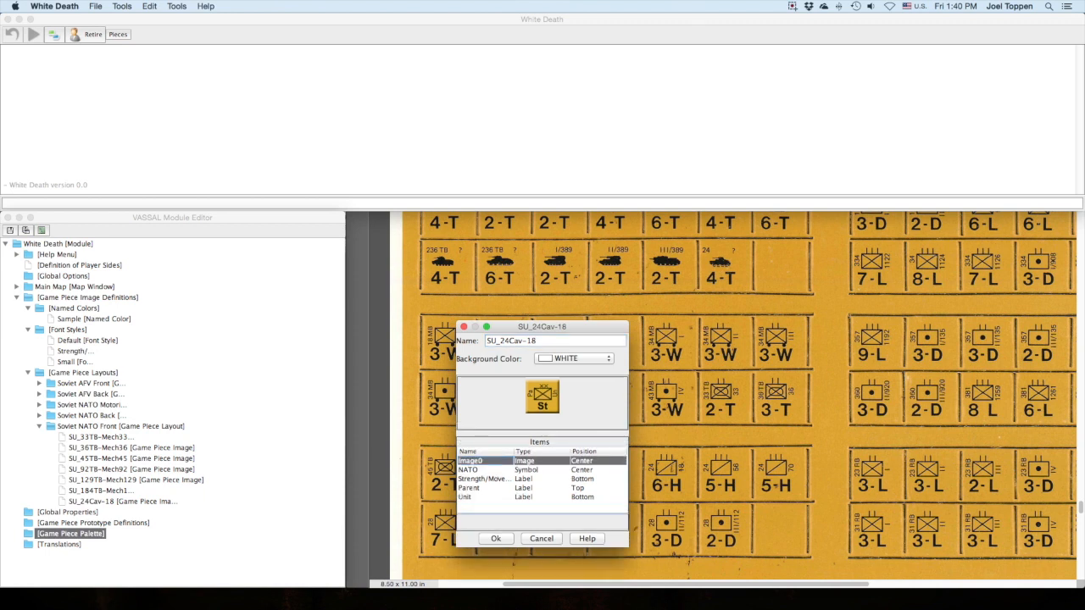
# Set the NATO symbol's unit size to Regiment and its first symbol to Cavalry/Recon.
pyautogui.click(469, 469)
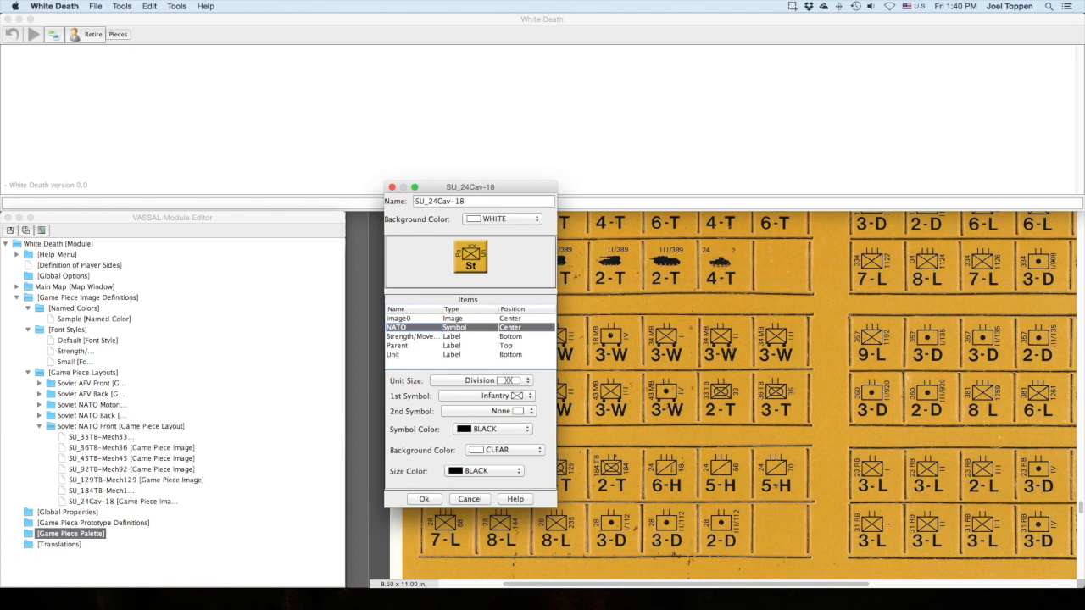
pyautogui.click(479, 381)
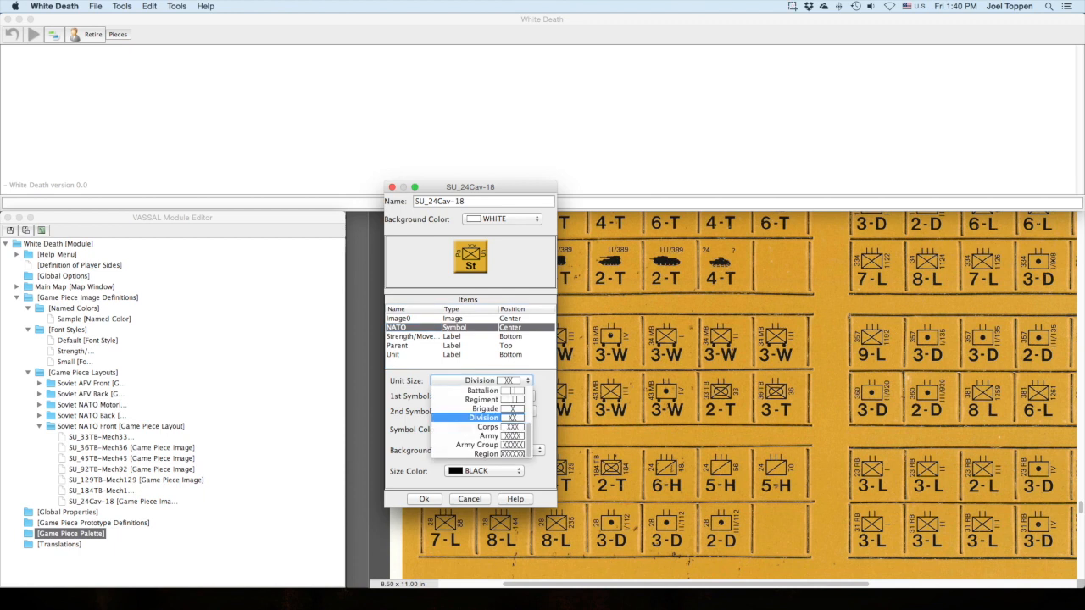
pyautogui.click(485, 400)
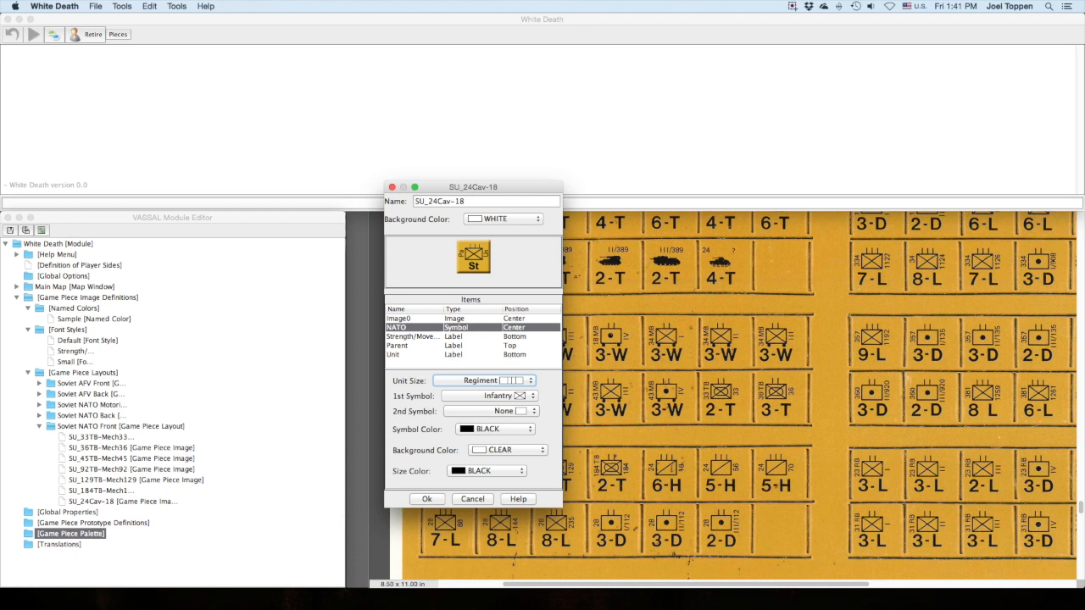
pyautogui.click(490, 396)
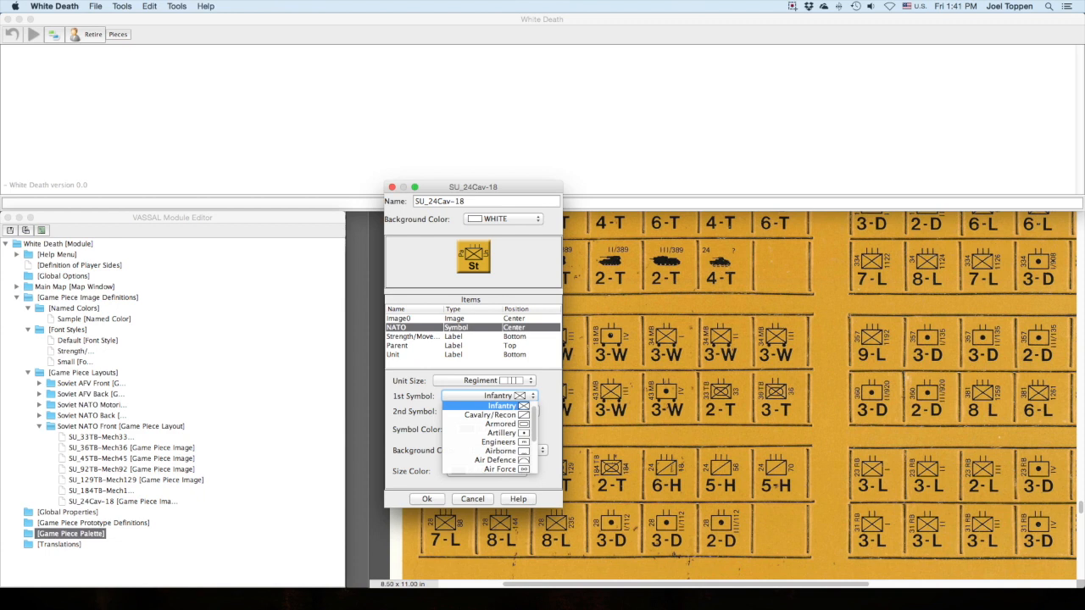
pyautogui.click(489, 415)
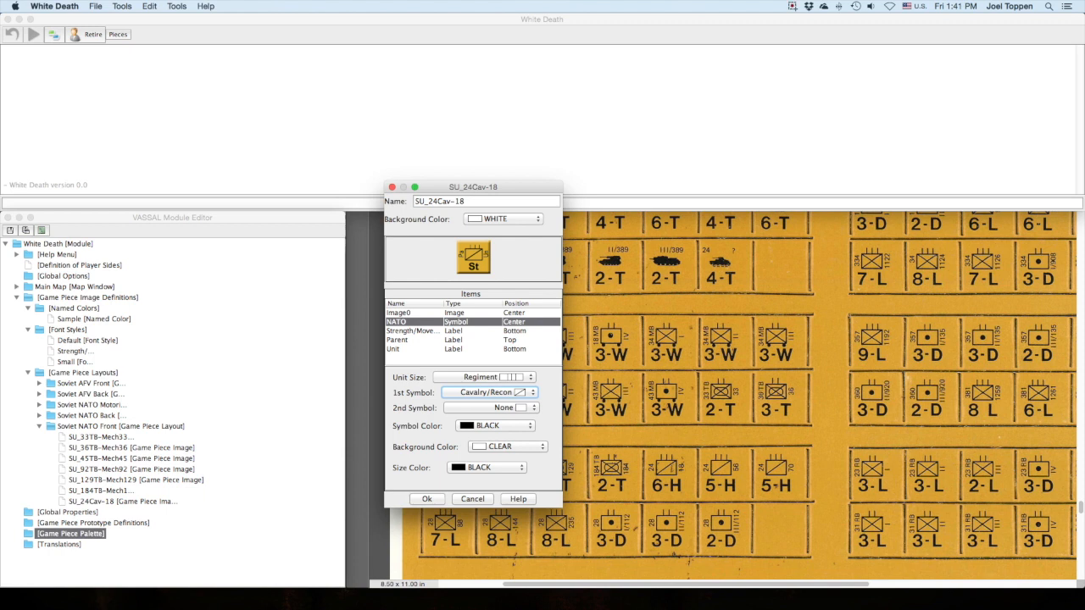
# Try Infantry as the first symbol with Armored as the second, and return them to Cavalry/Recon and None.
pyautogui.click(490, 393)
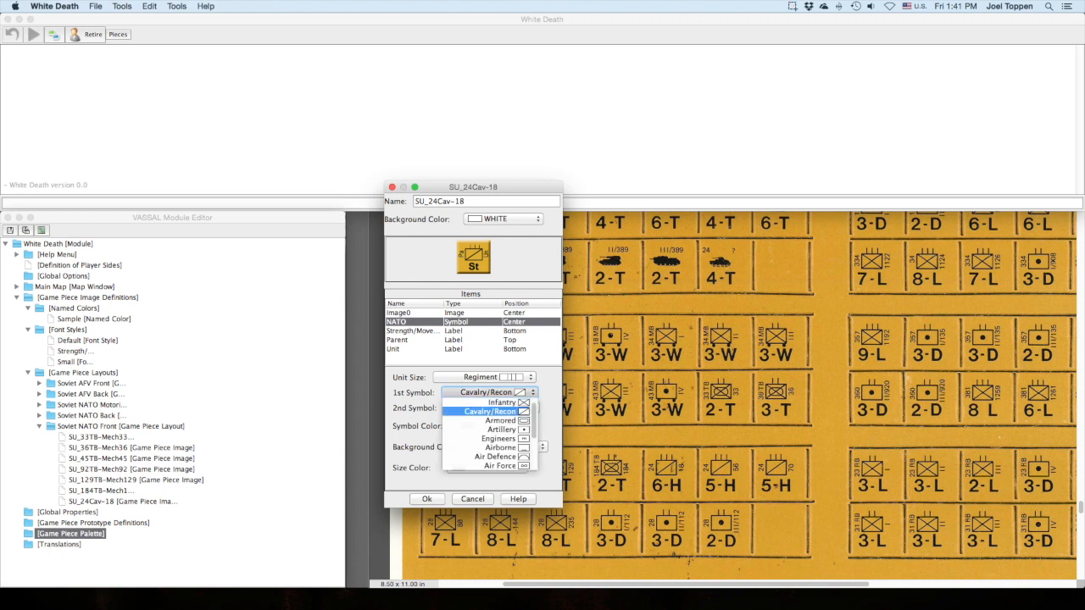
pyautogui.click(490, 403)
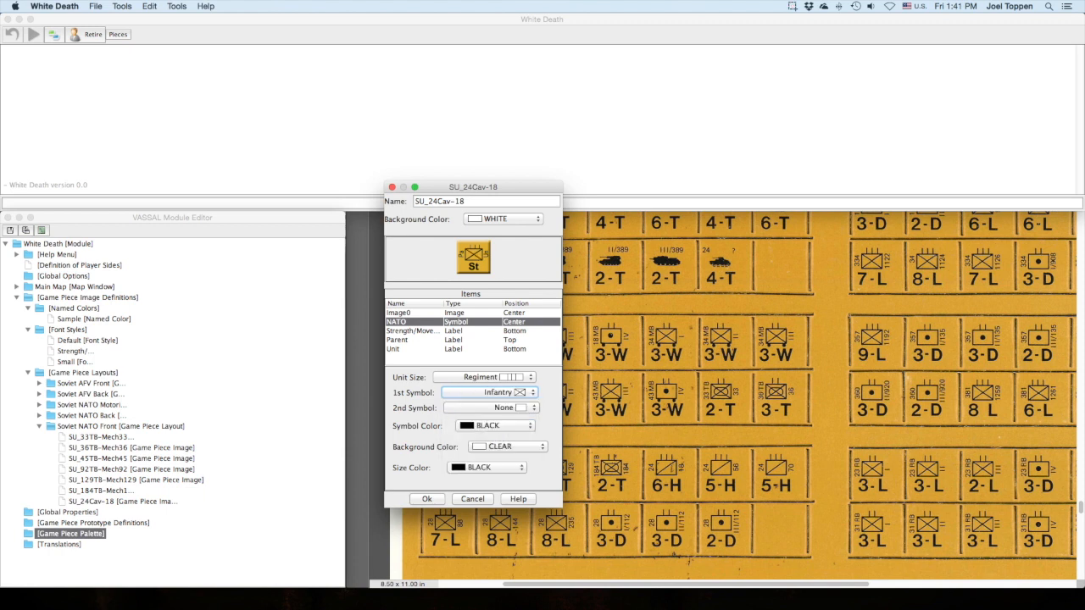
pyautogui.click(492, 408)
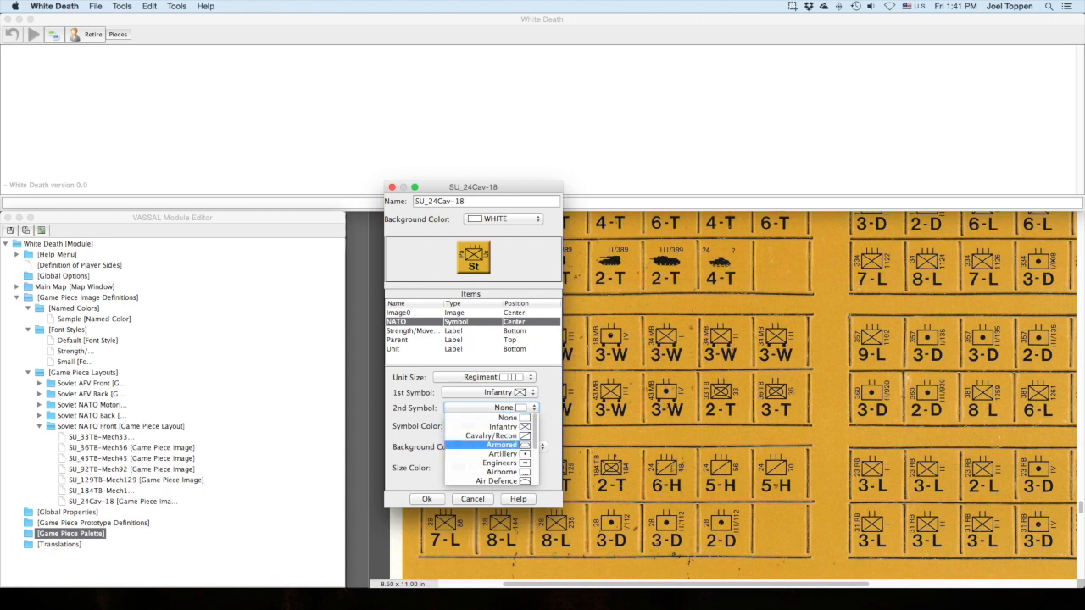
pyautogui.click(501, 444)
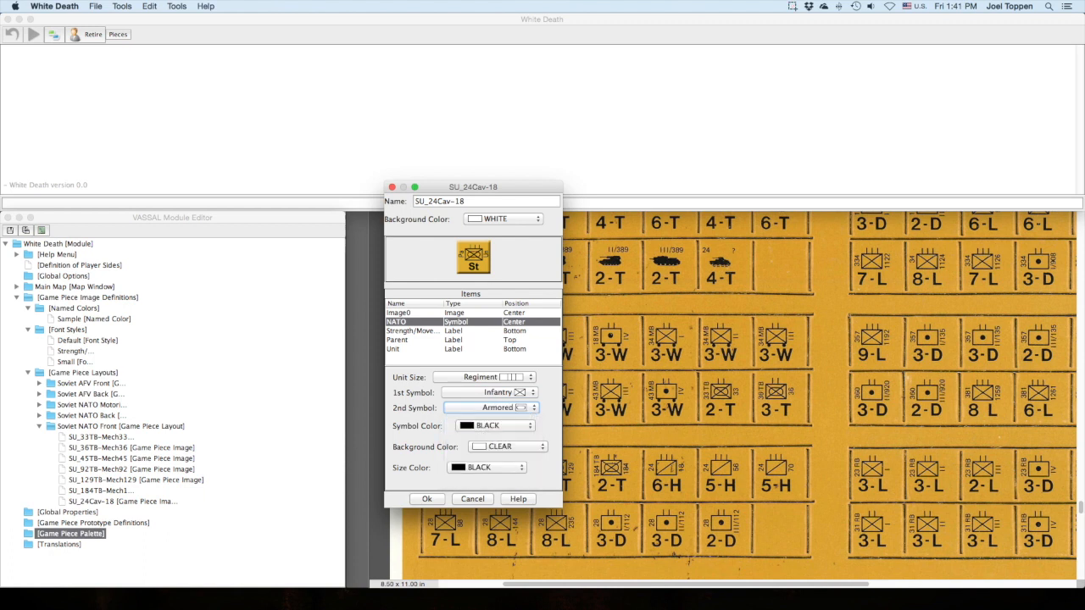
pyautogui.click(494, 408)
pyautogui.click(503, 418)
pyautogui.click(493, 392)
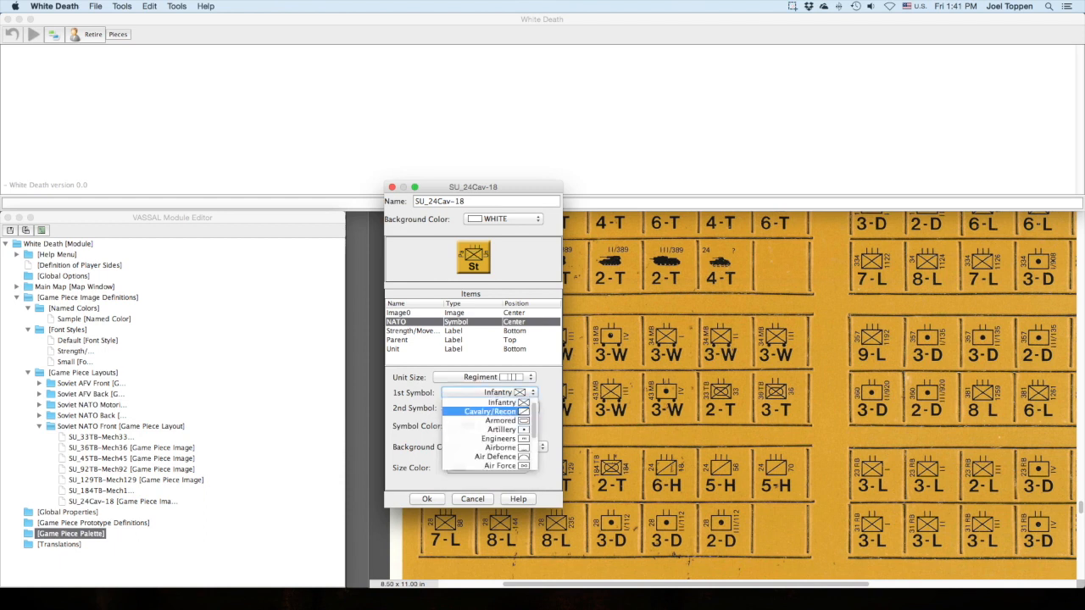
pyautogui.click(490, 411)
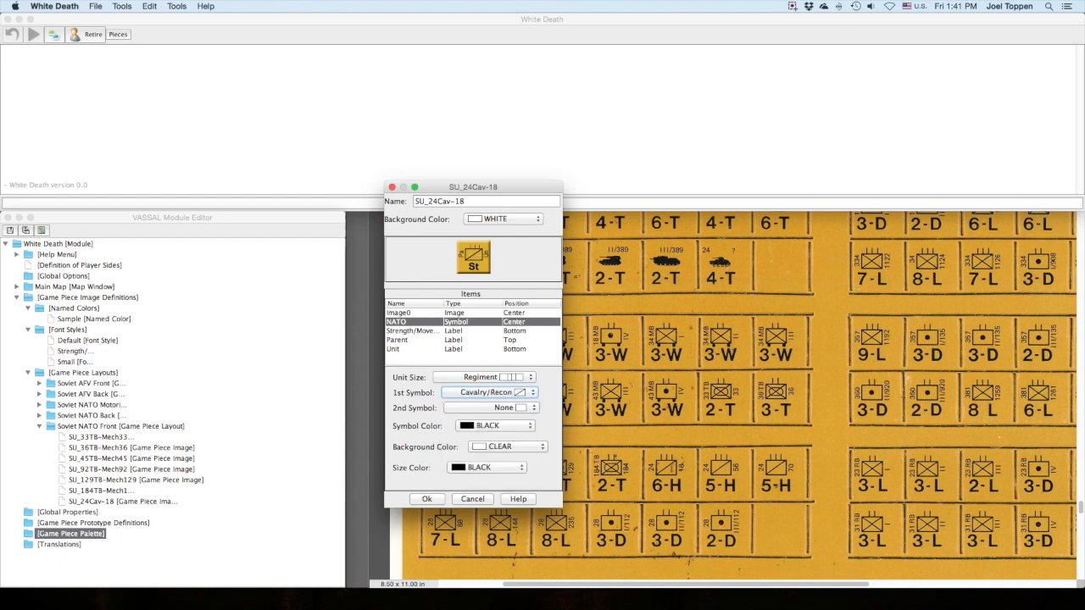
# Set the Strength/Movement label's value to 6-H and the Parent label's value to 24.
pyautogui.click(413, 331)
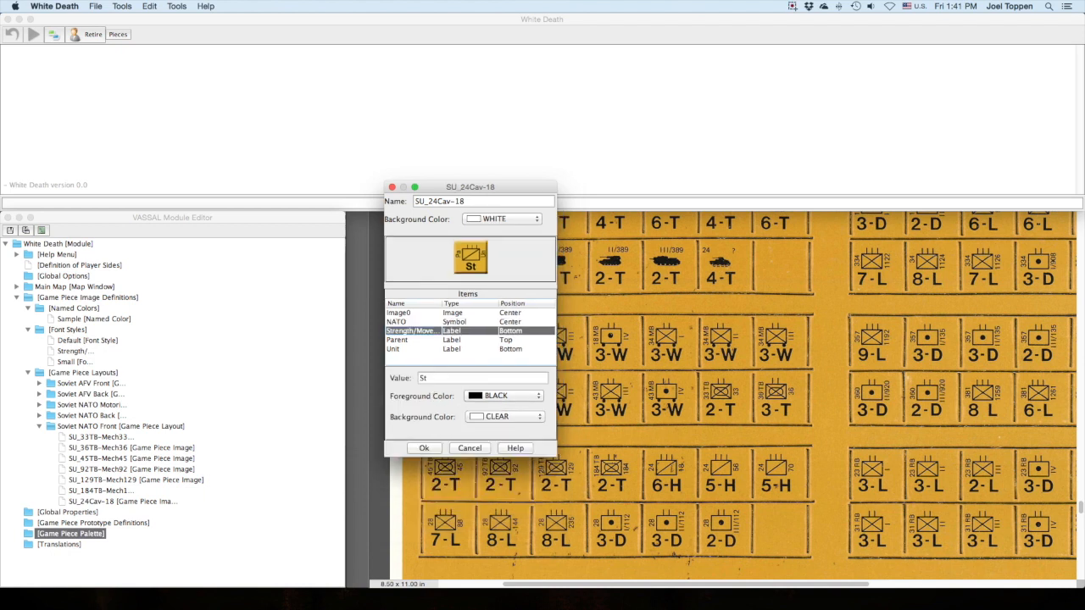
pyautogui.doubleClick(423, 380)
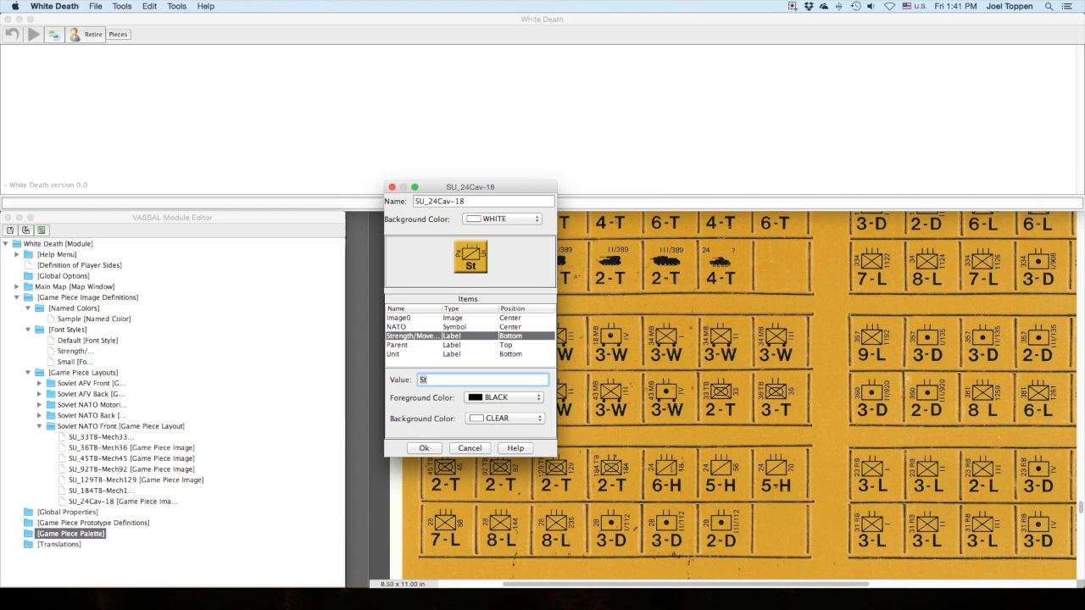
pyautogui.write('6-H')
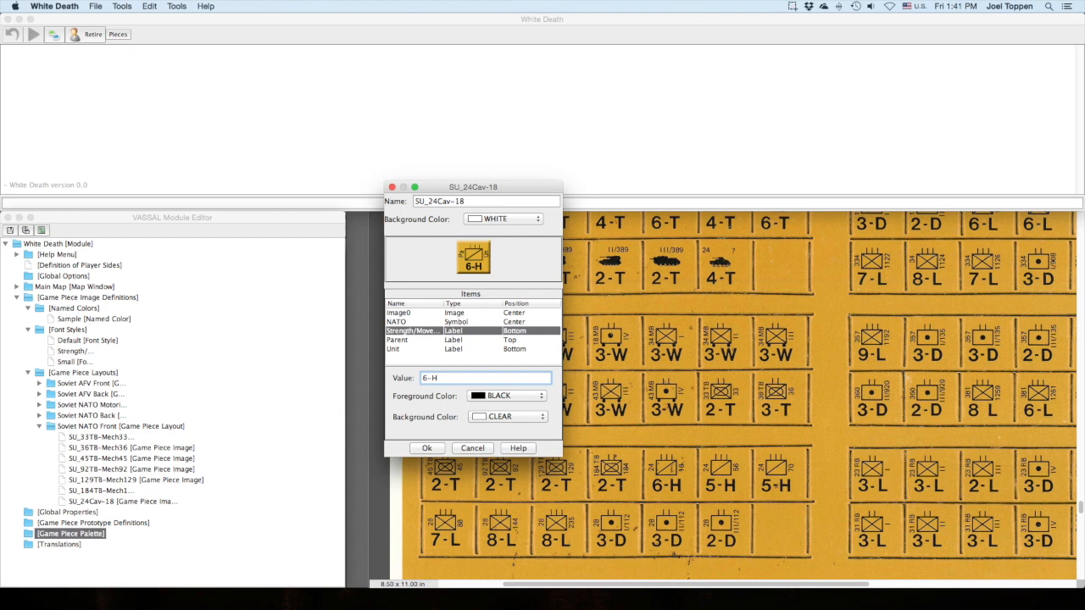
pyautogui.click(398, 340)
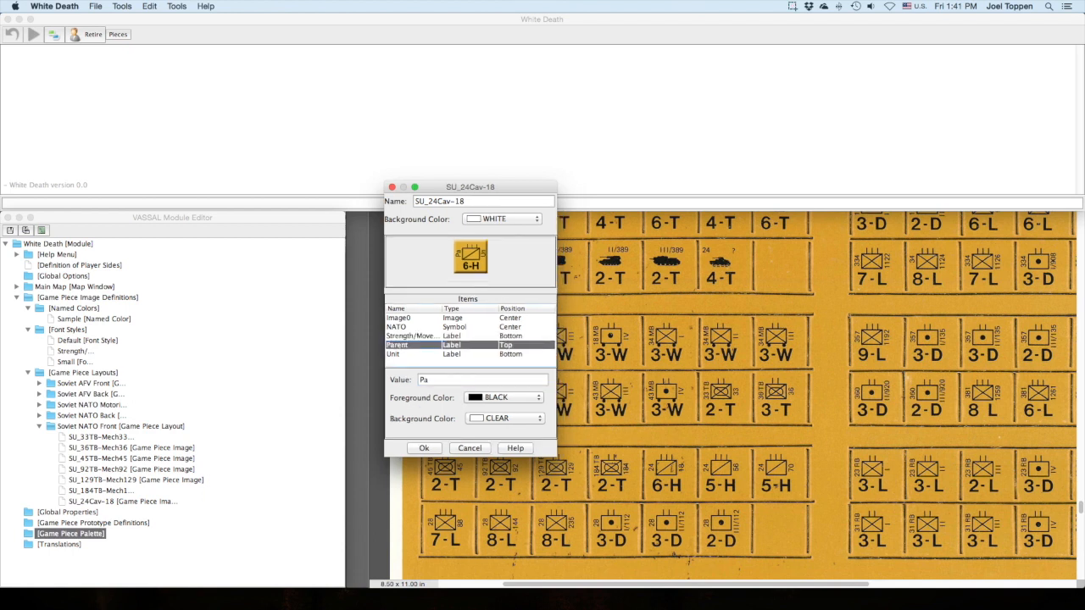
pyautogui.doubleClick(424, 379)
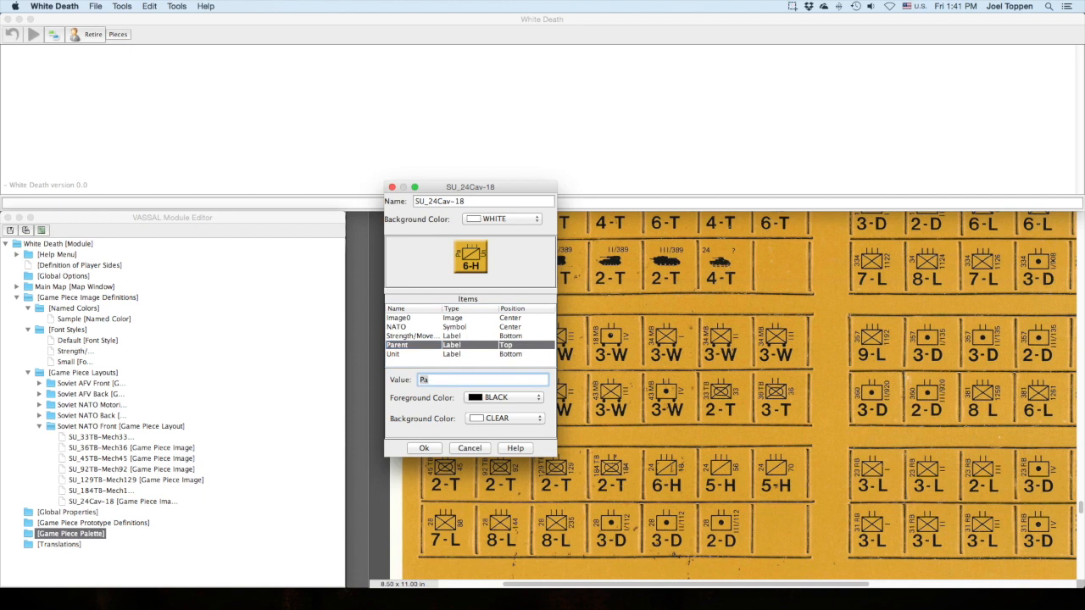
pyautogui.write('24')
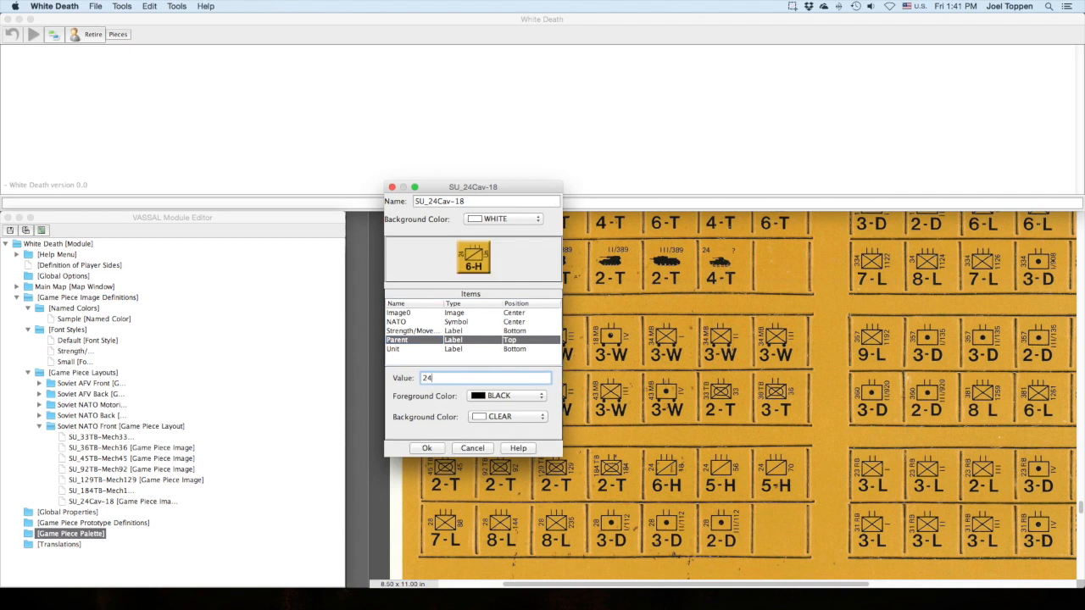
# Set the Unit label's value to 18.
pyautogui.click(394, 349)
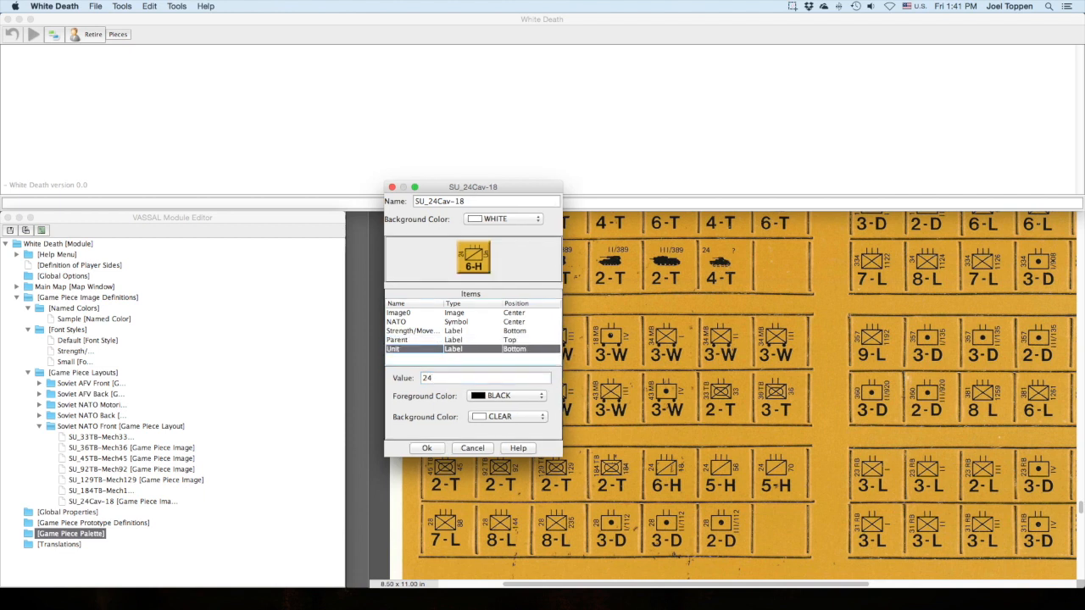
pyautogui.doubleClick(424, 379)
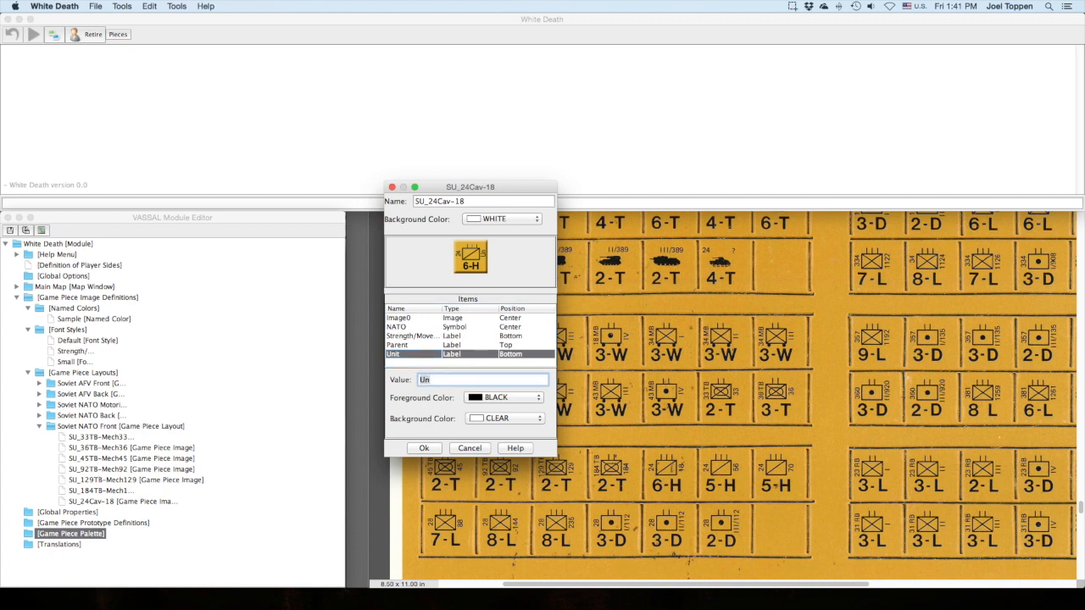
pyautogui.write('18')
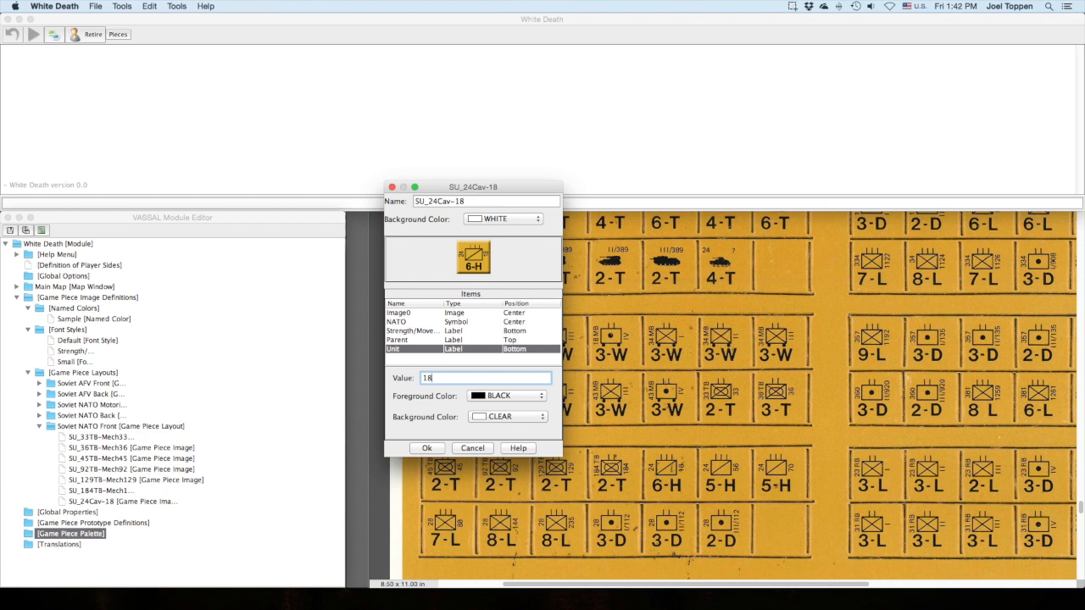
# Try orange as the NATO symbol's color and return it to black.
pyautogui.click(396, 322)
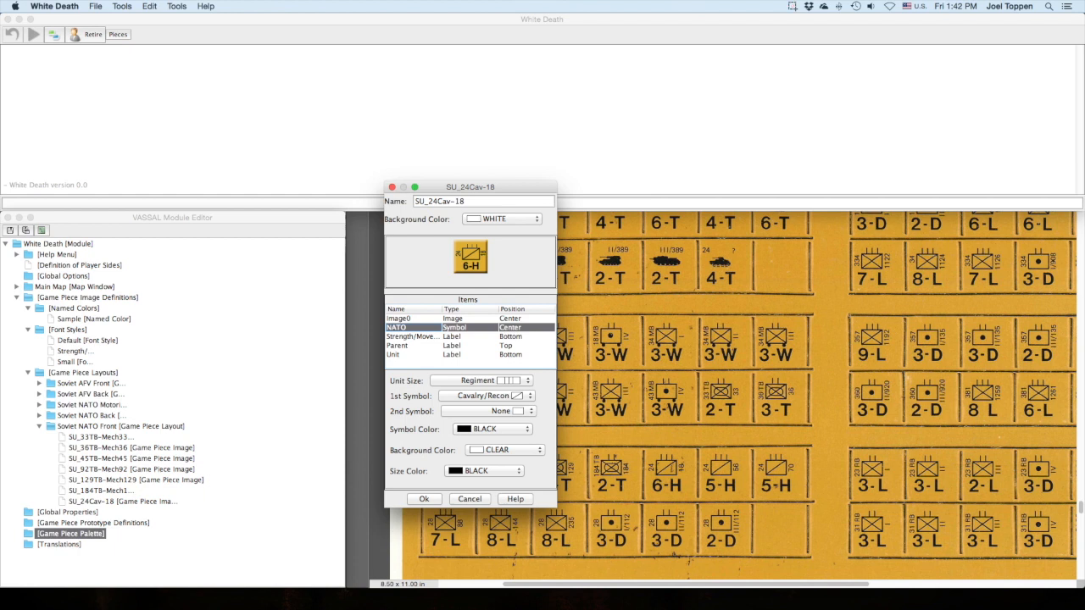
pyautogui.click(492, 429)
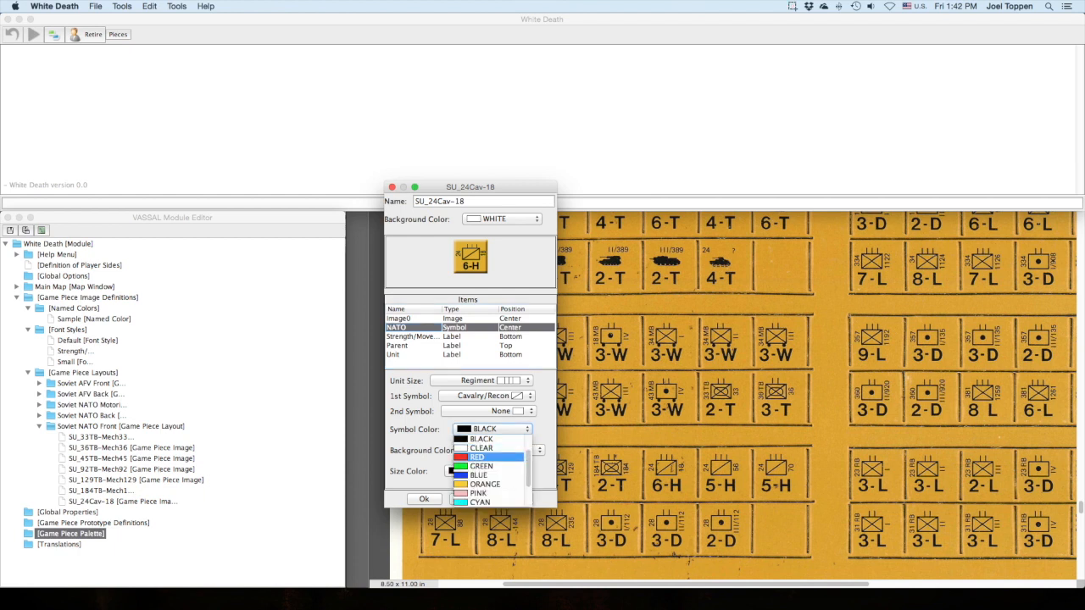
pyautogui.click(486, 484)
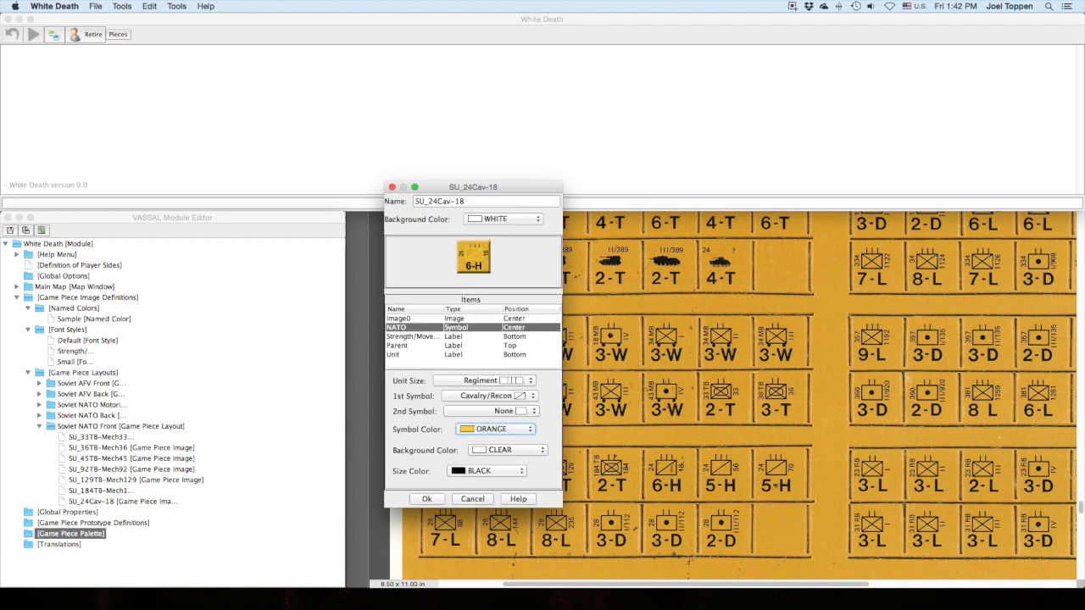
pyautogui.click(492, 428)
pyautogui.click(491, 429)
pyautogui.click(492, 429)
pyautogui.click(486, 439)
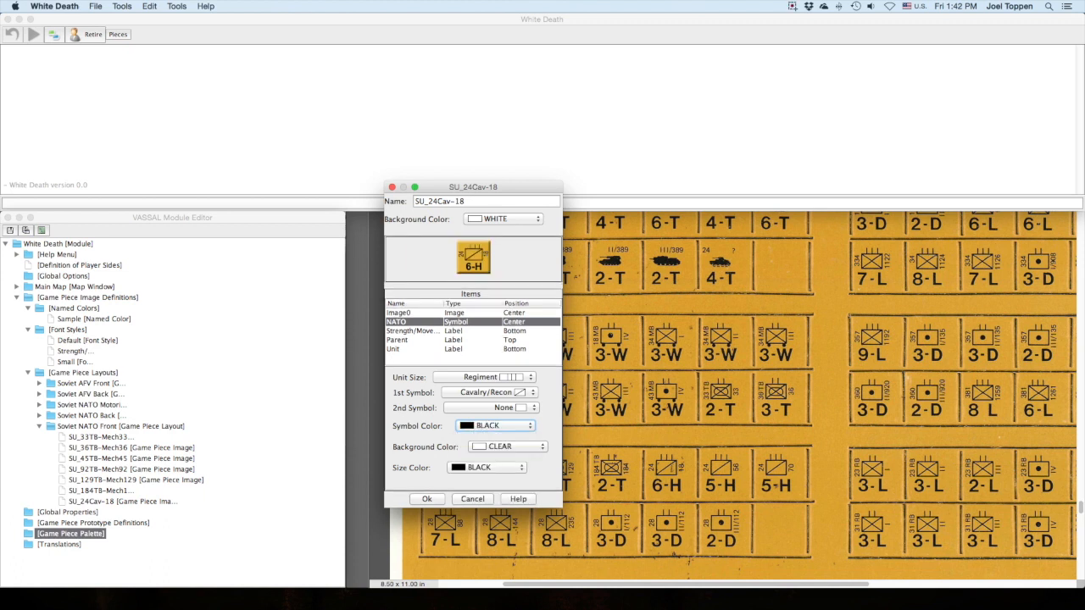
# Set the NATO symbol's background color to red and accept the SU_24Cav-18 image definition.
pyautogui.click(507, 447)
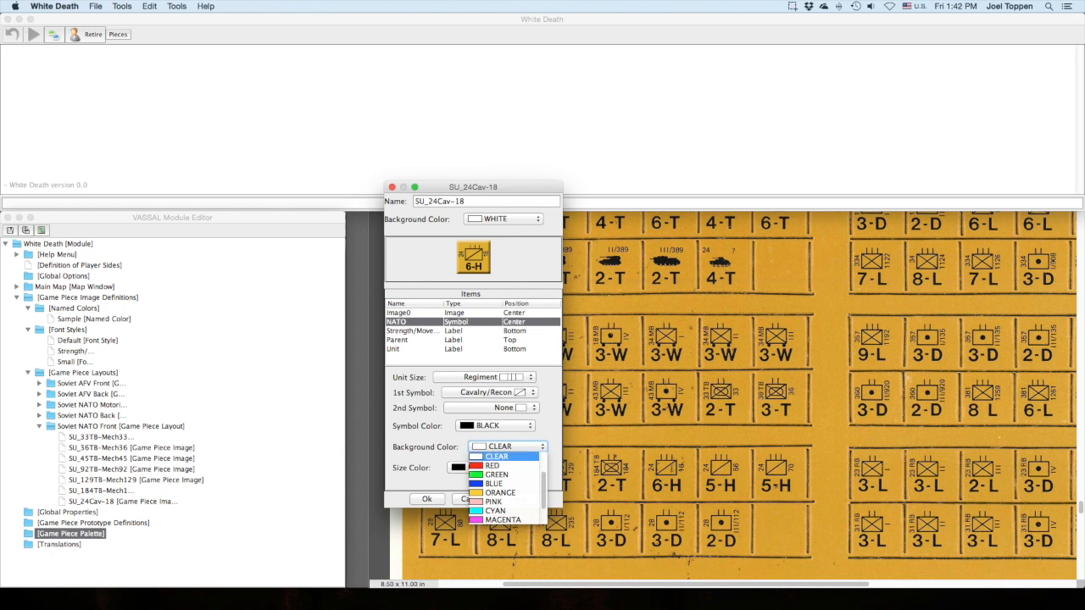
pyautogui.press('Down')
pyautogui.press('Return')
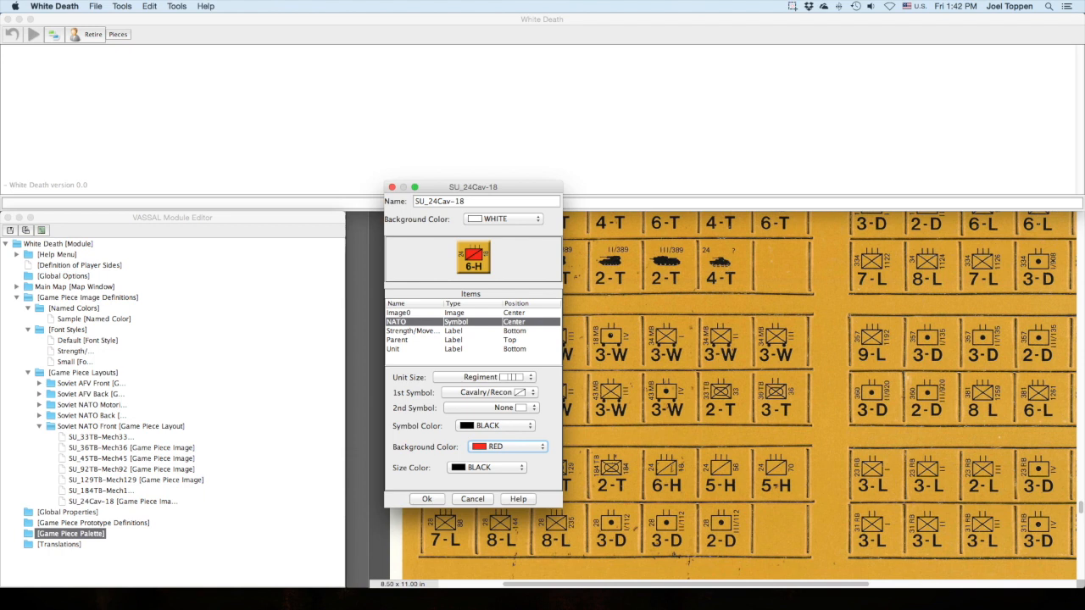
pyautogui.click(427, 498)
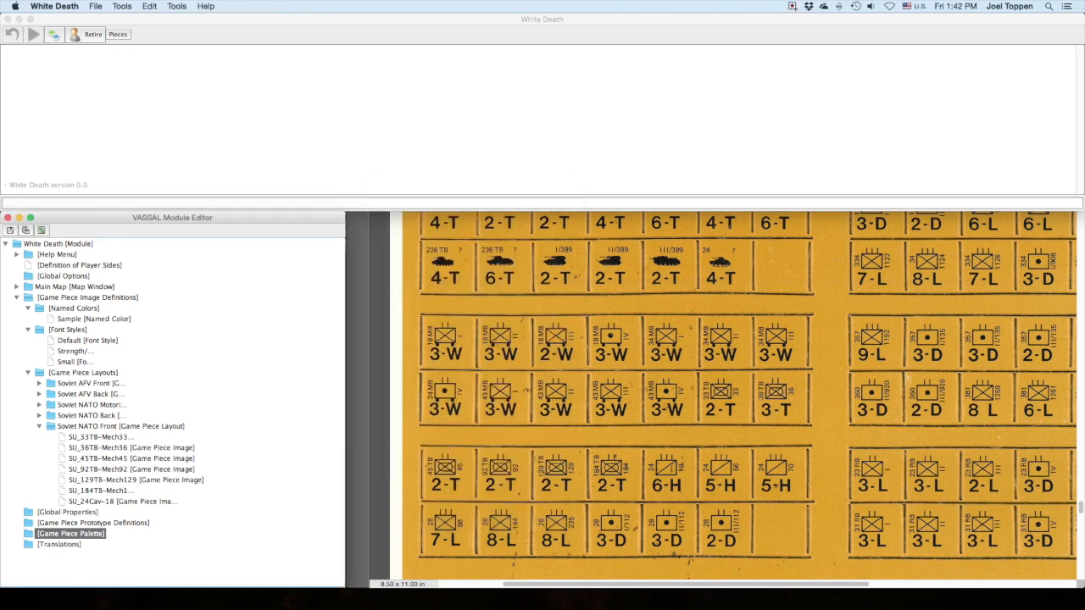
# Add a single piece to the Game Piece Palette.
pyautogui.click(101, 502)
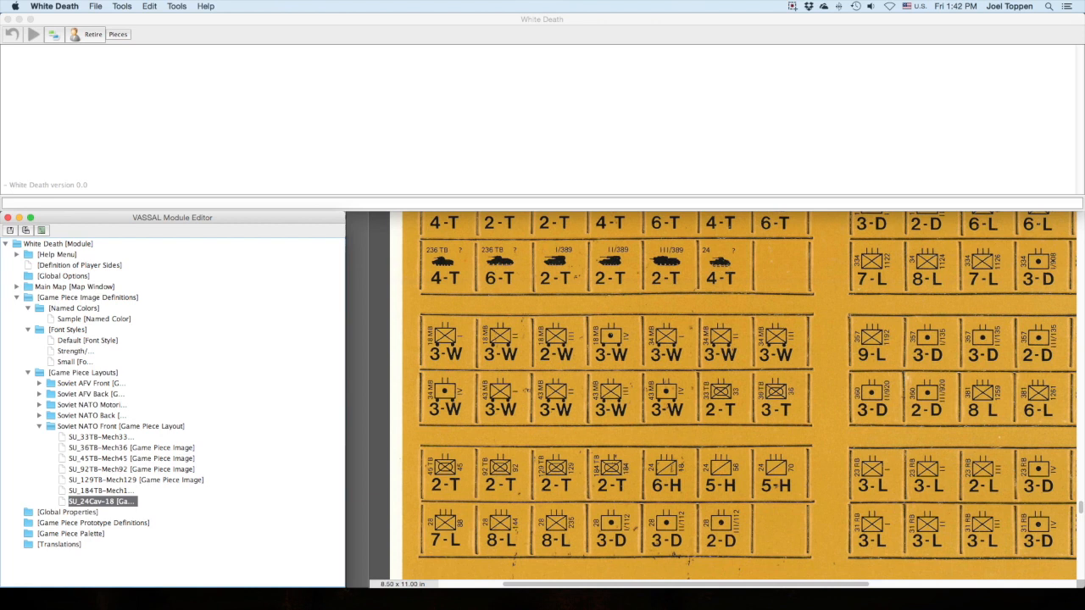
pyautogui.rightClick(53, 533)
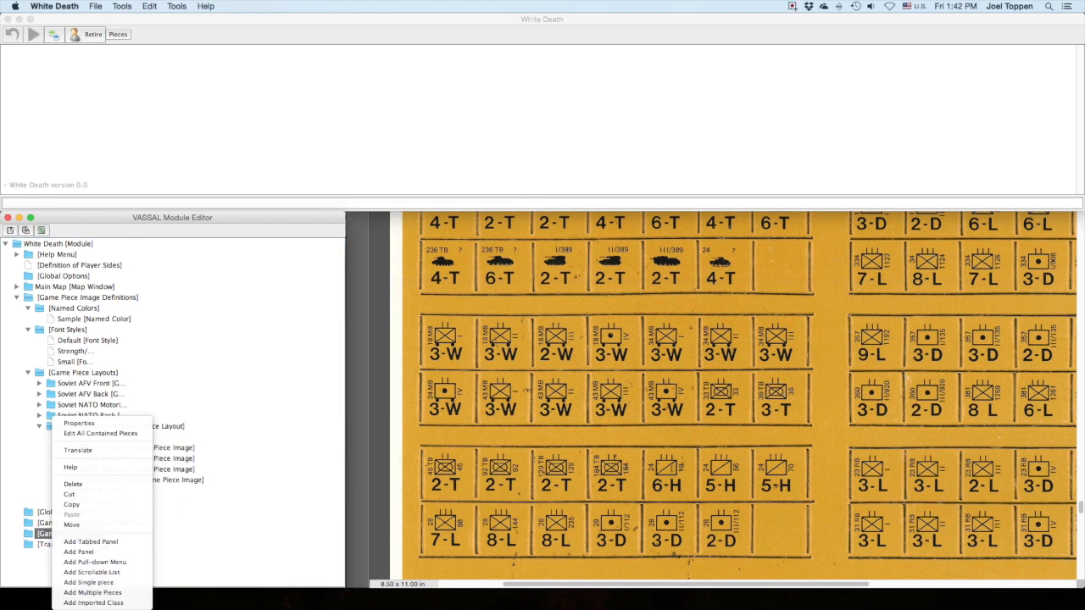
pyautogui.click(88, 582)
pyautogui.moveTo(172, 328); pyautogui.dragTo(333, 300)
# Assign the image SU_24Cav-18 to the new piece's Basic Piece trait and name it Soviet 18/24 Cav.
pyautogui.doubleClick(359, 324)
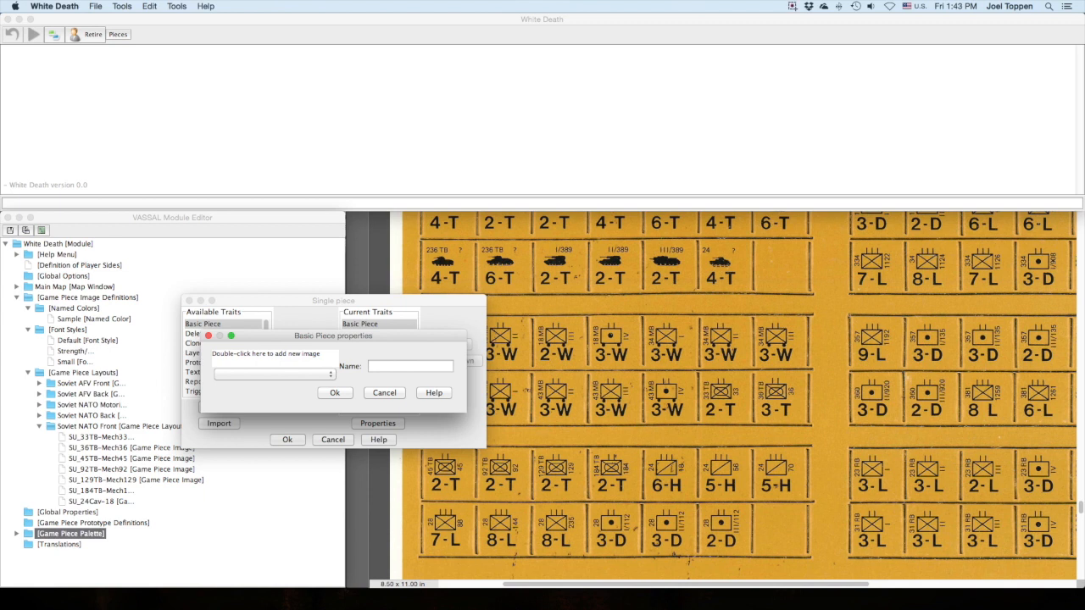
pyautogui.click(275, 373)
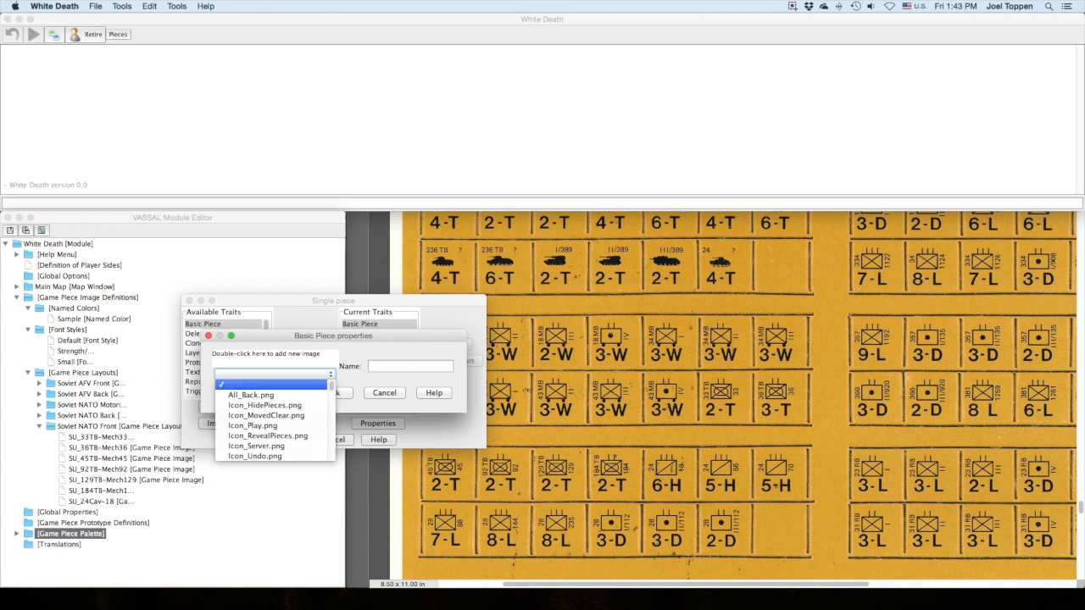
pyautogui.scroll(-10, 273, 420)
pyautogui.scroll(-5, 273, 420)
pyautogui.scroll(-3, 273, 419)
pyautogui.scroll(5, 273, 420)
pyautogui.scroll(-3, 273, 420)
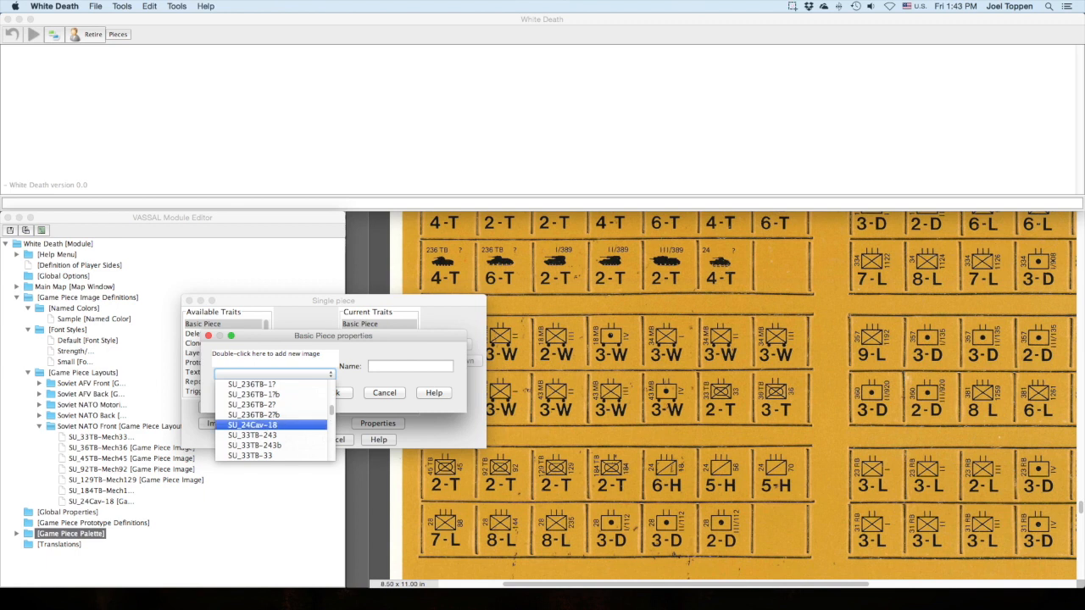
pyautogui.click(273, 425)
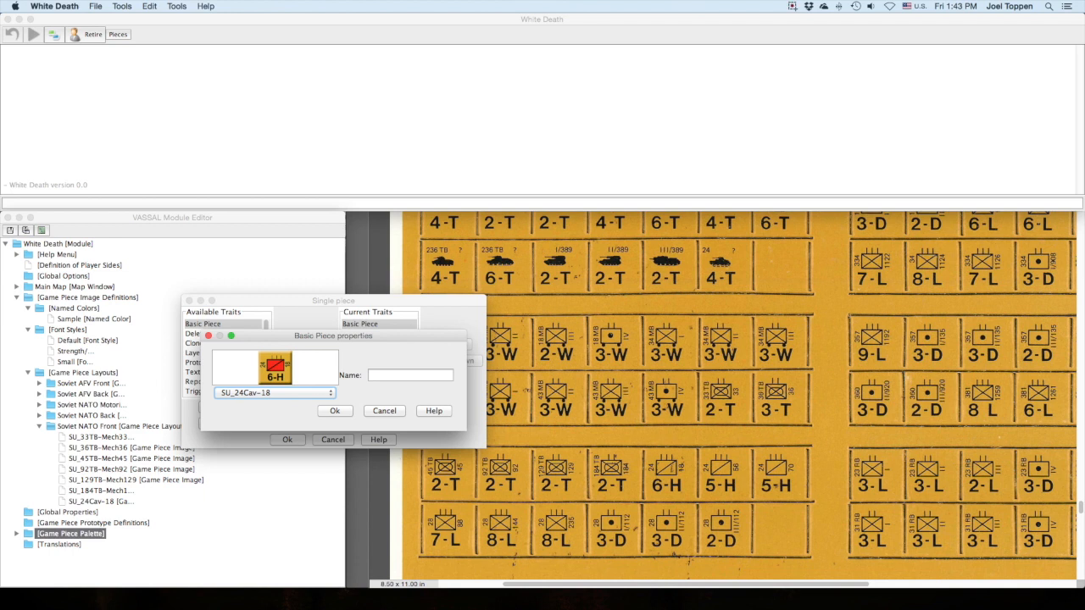
pyautogui.click(410, 375)
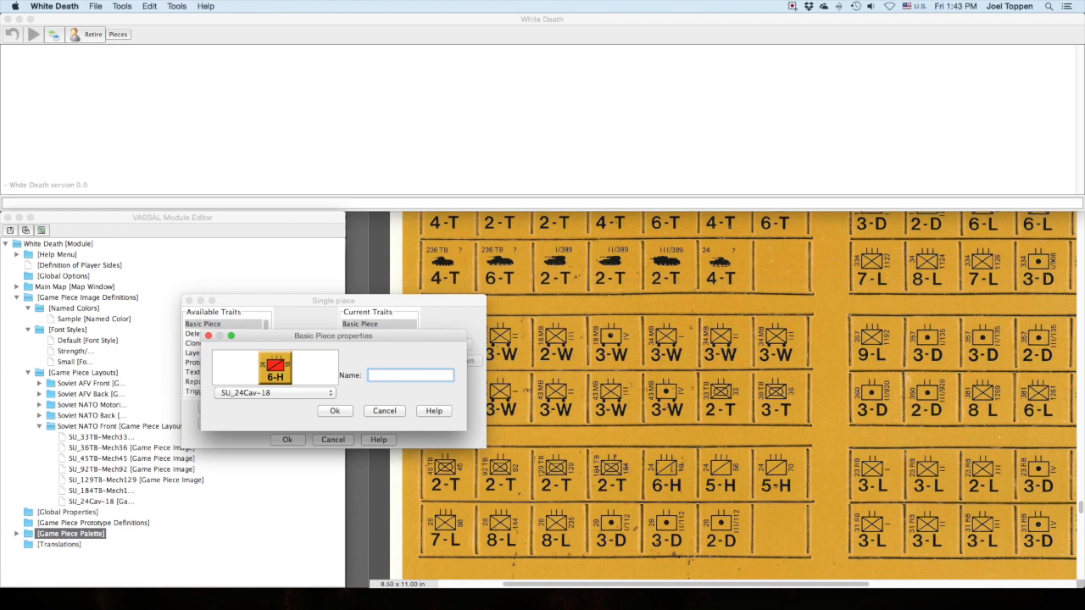
pyautogui.write('Soviet 18/24 Cav')
pyautogui.press('Return')
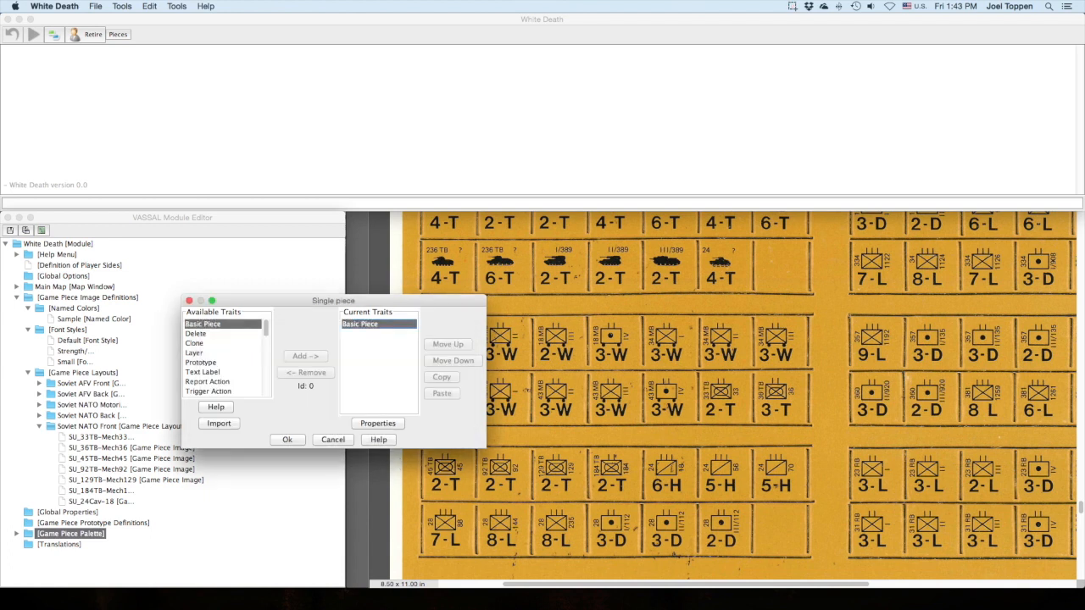
# Add a Delete trait with its default command and CTRL D shortcut, and accept the single piece.
pyautogui.click(196, 333)
pyautogui.click(305, 357)
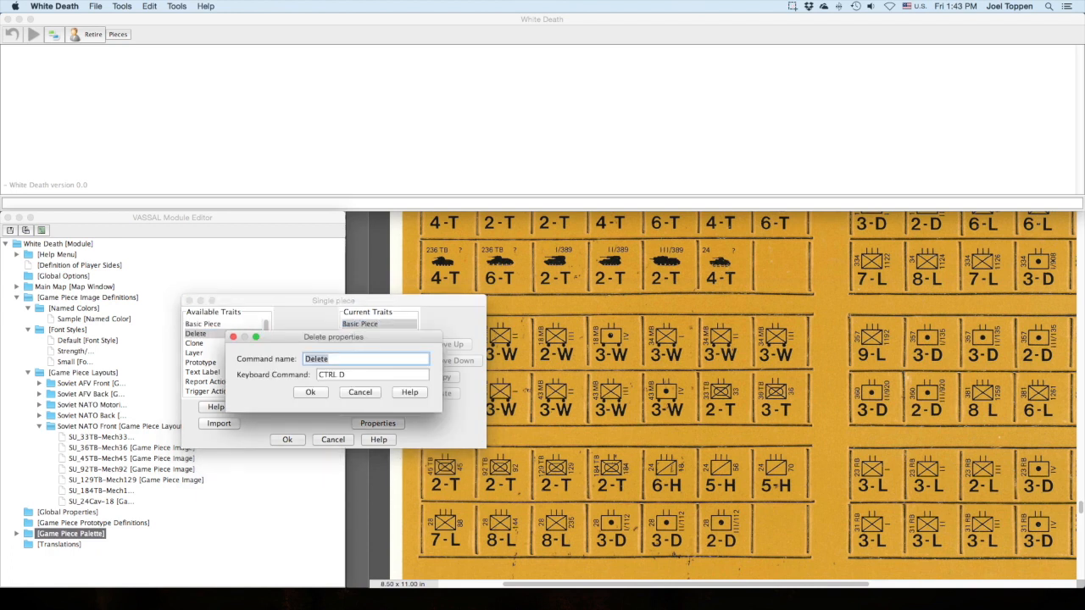
pyautogui.click(311, 391)
pyautogui.press('Return')
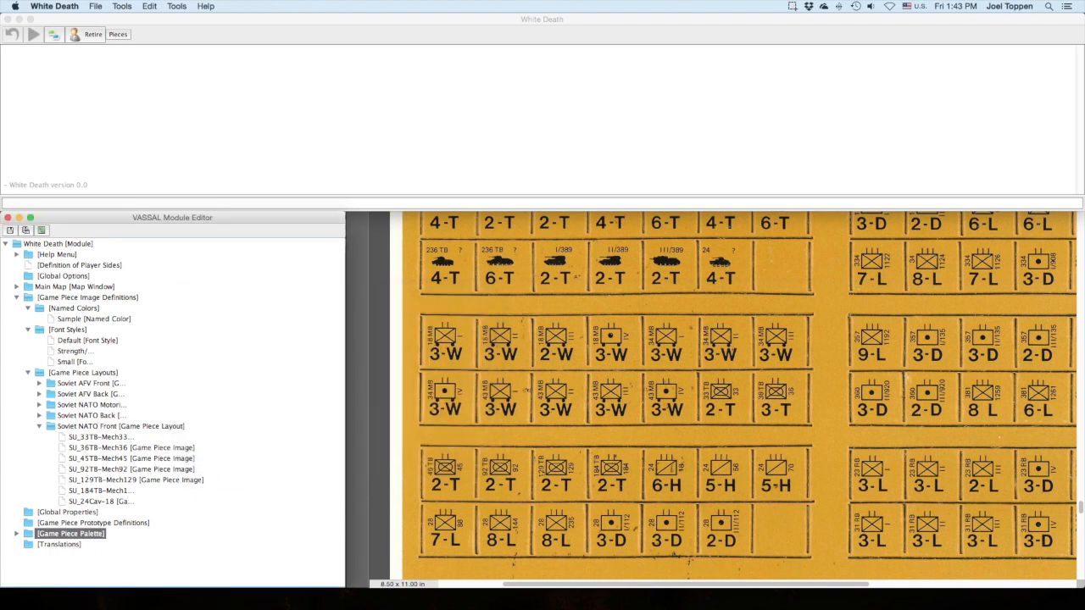
# Expand the Game Piece Palette in the module tree and show the piece palette beside the chat area.
pyautogui.click(17, 534)
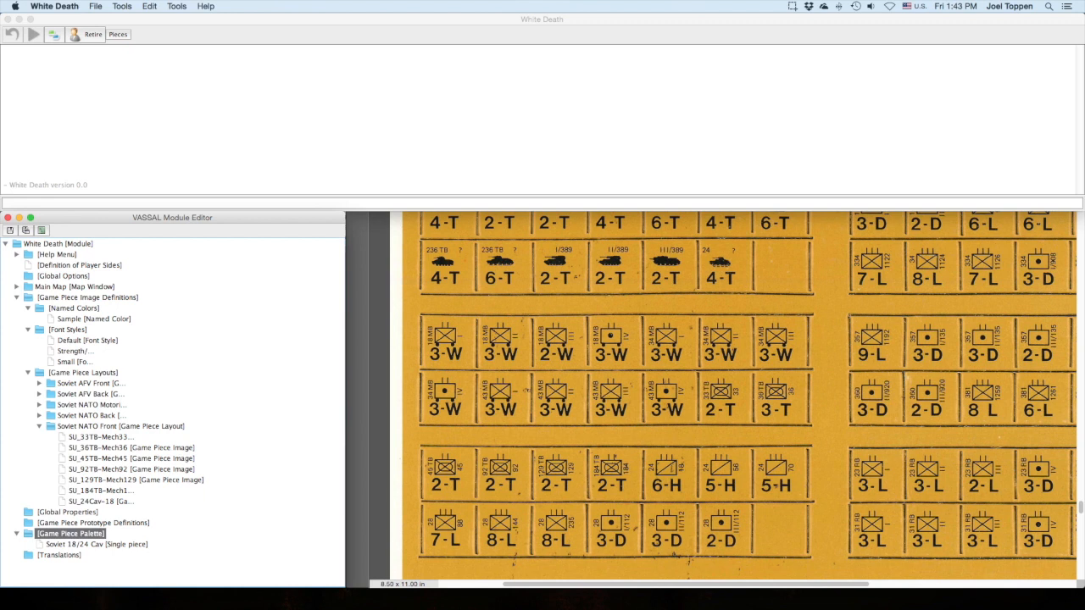
pyautogui.click(118, 35)
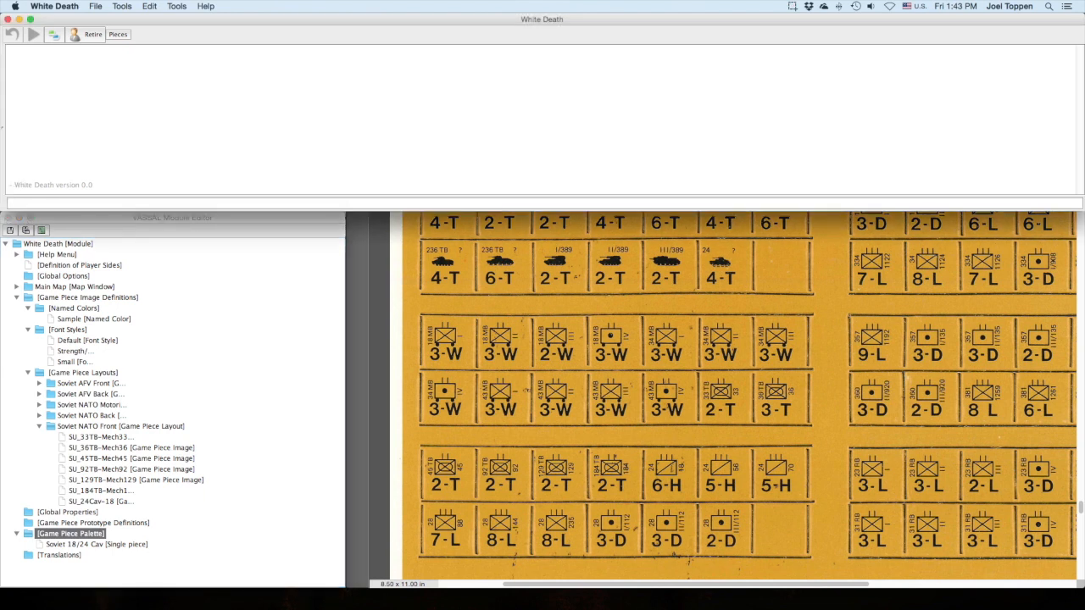
pyautogui.moveTo(3, 127); pyautogui.dragTo(147, 127)
pyautogui.click(72, 128)
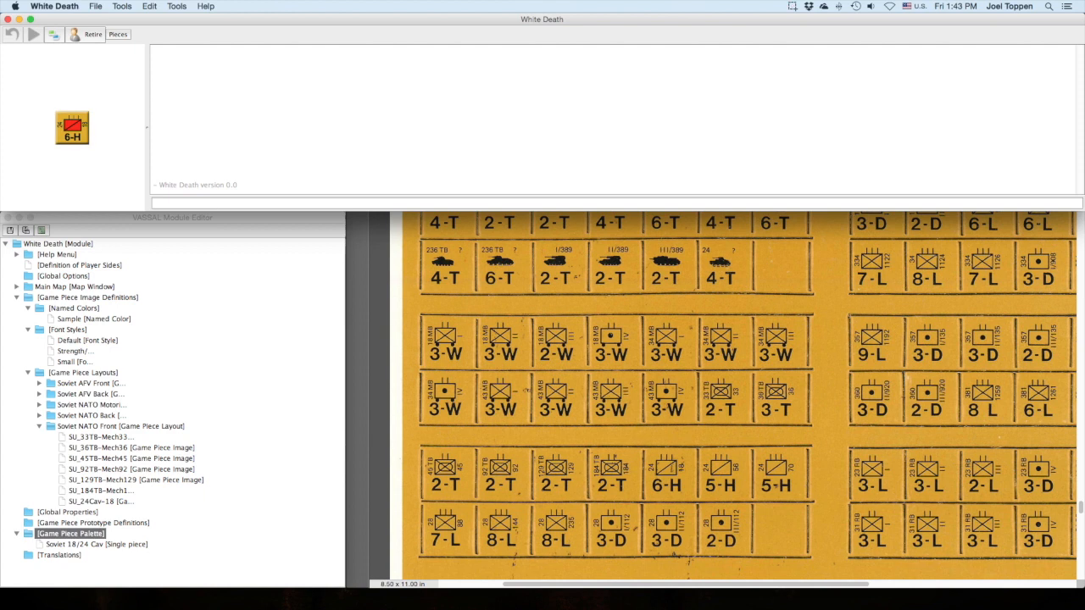
# Duplicate the Soviet 18/24 Cav single piece within the Game Piece Palette.
pyautogui.click(97, 545)
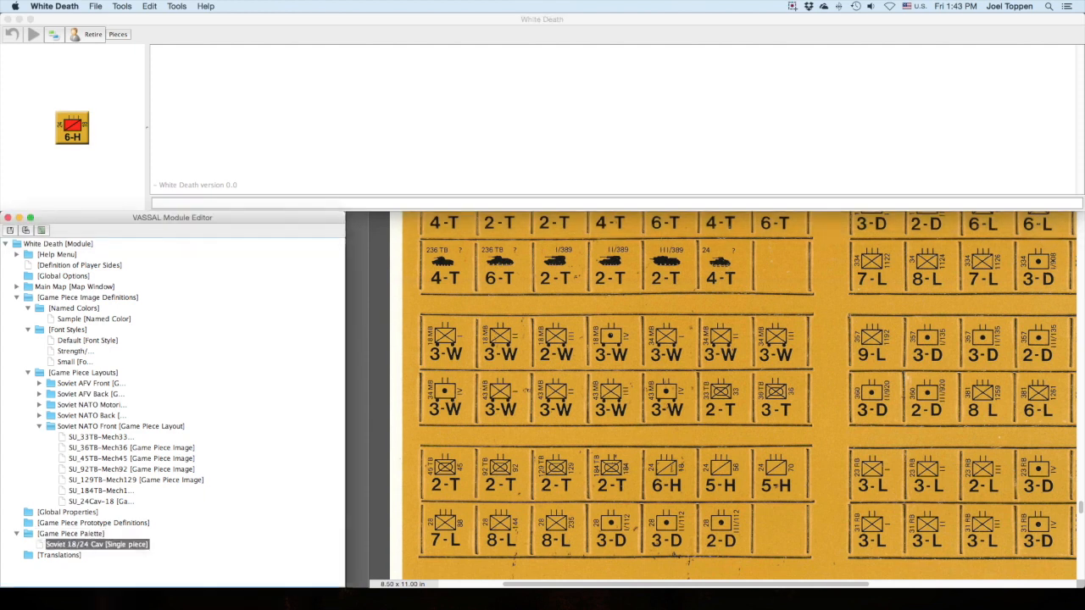
pyautogui.click(71, 534)
pyautogui.press('super+v')
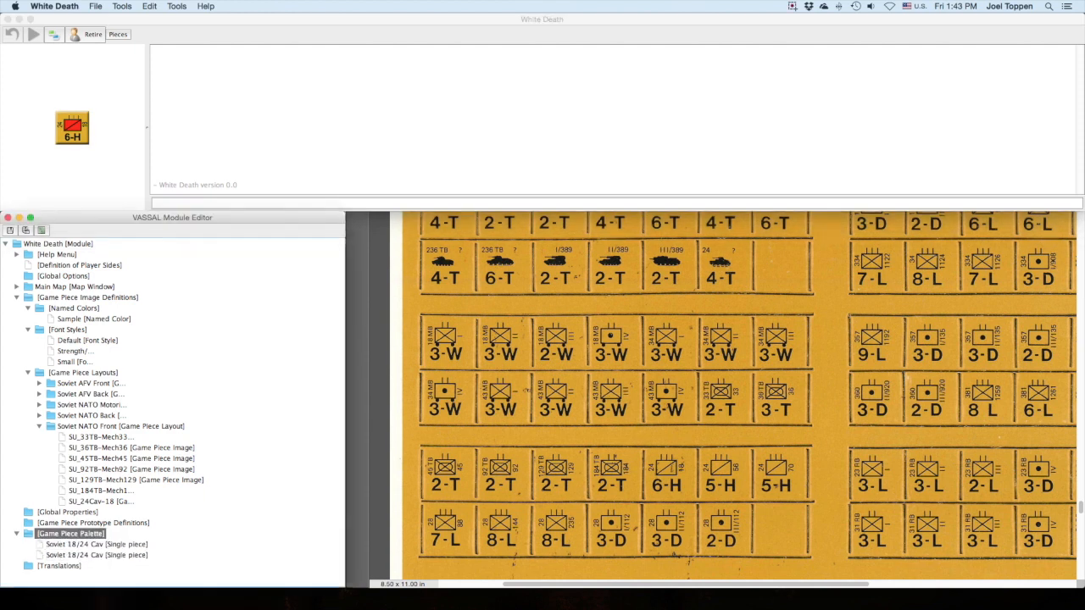
# Try SU_33TB-243 as the Basic Piece image of the duplicated Soviet 18/24 Cav piece, and cancel the edit.
pyautogui.doubleClick(97, 555)
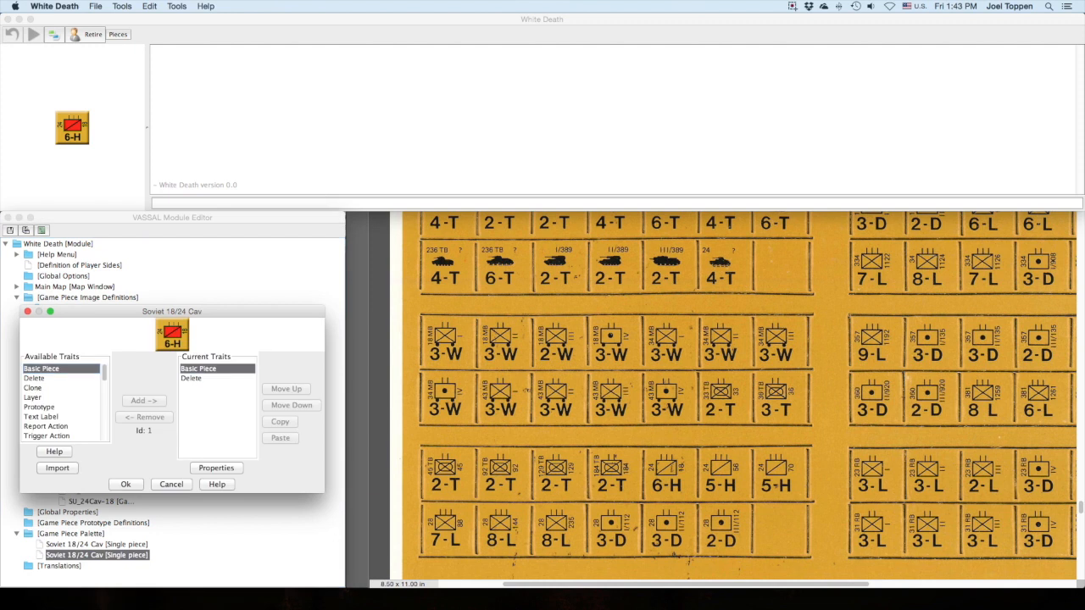
pyautogui.click(216, 467)
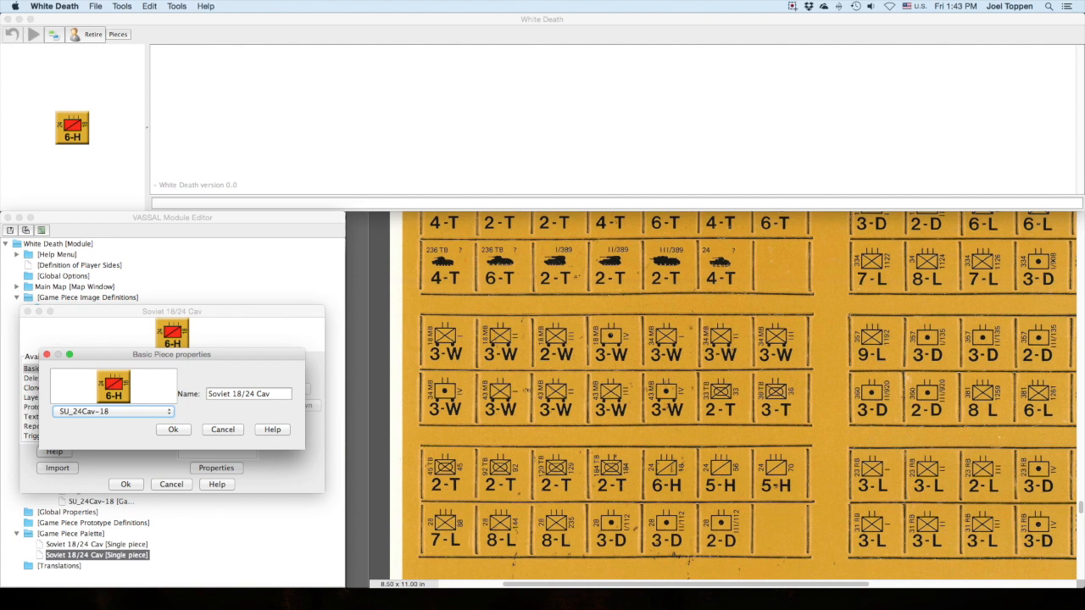
pyautogui.click(113, 412)
pyautogui.click(102, 432)
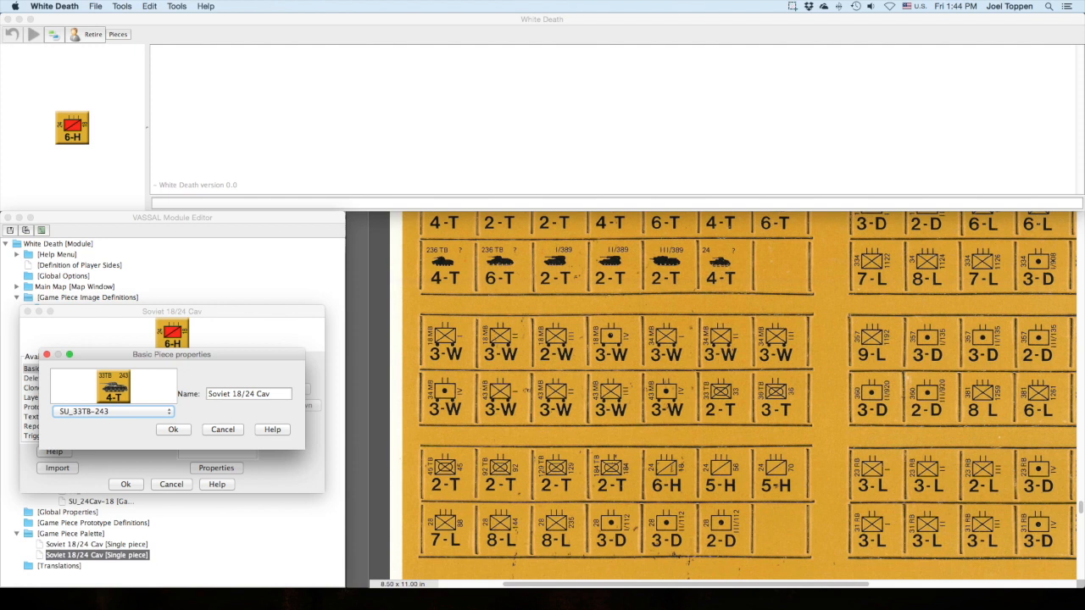
pyautogui.click(223, 430)
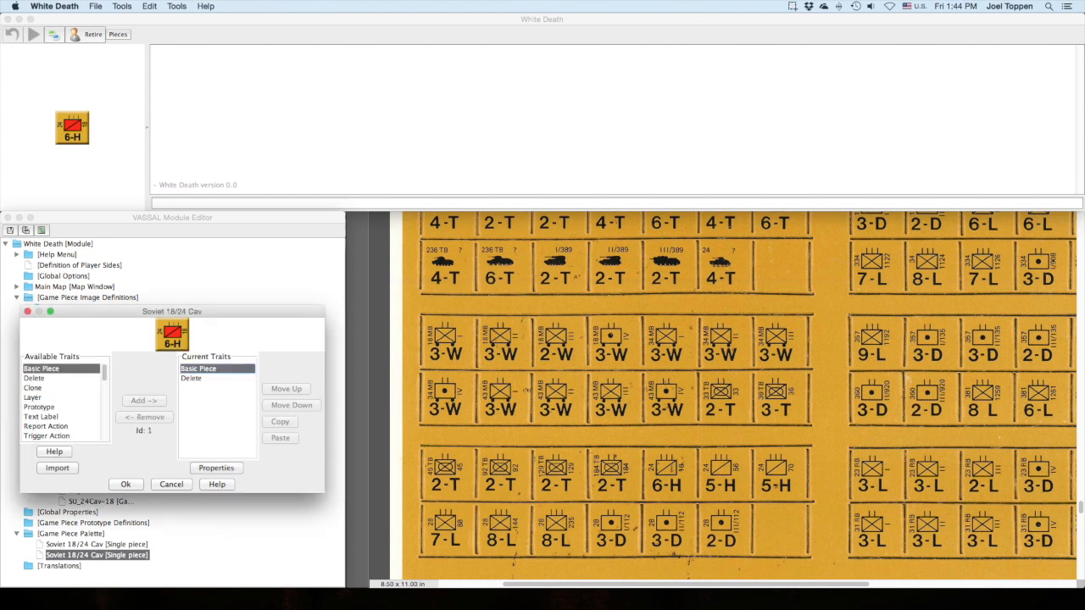
pyautogui.click(171, 485)
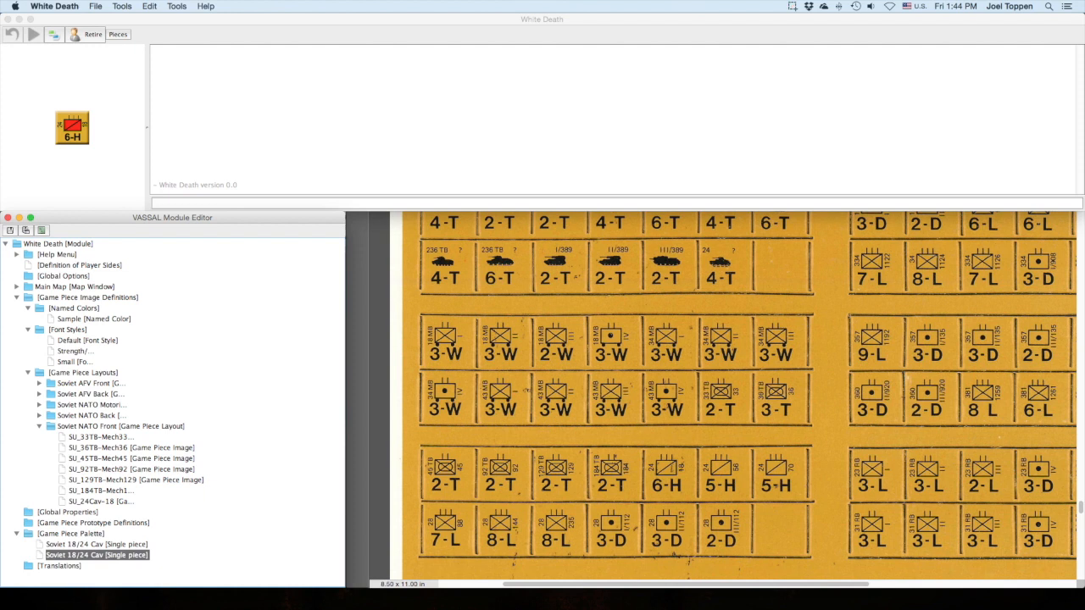
# Review the Image0, AFV, Strength/Movement, Parent and Unit items of the Soviet AFV Front layout and close it.
pyautogui.click(39, 383)
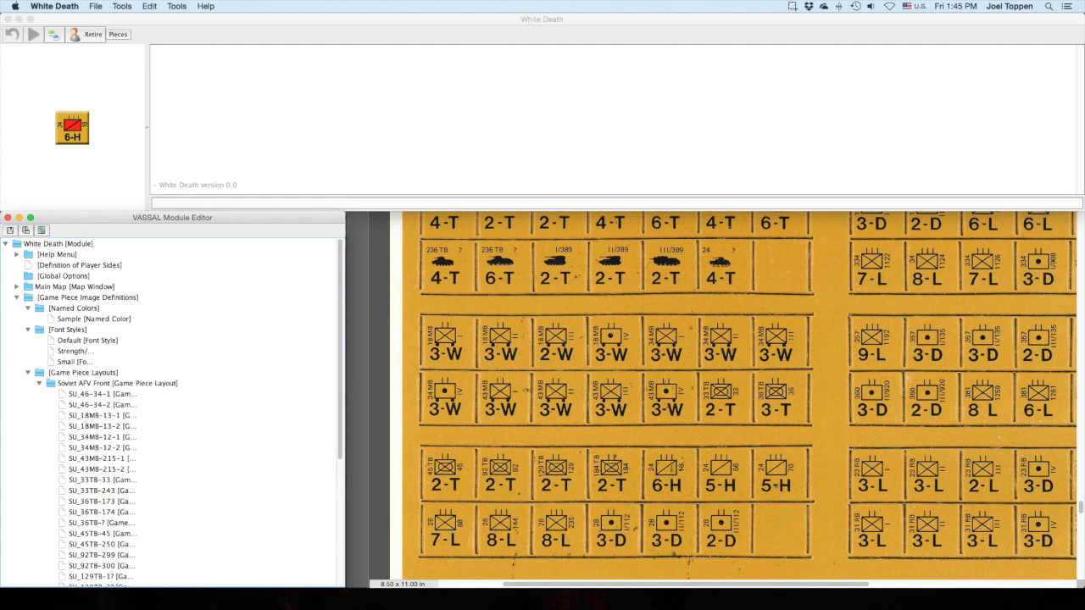
pyautogui.doubleClick(95, 384)
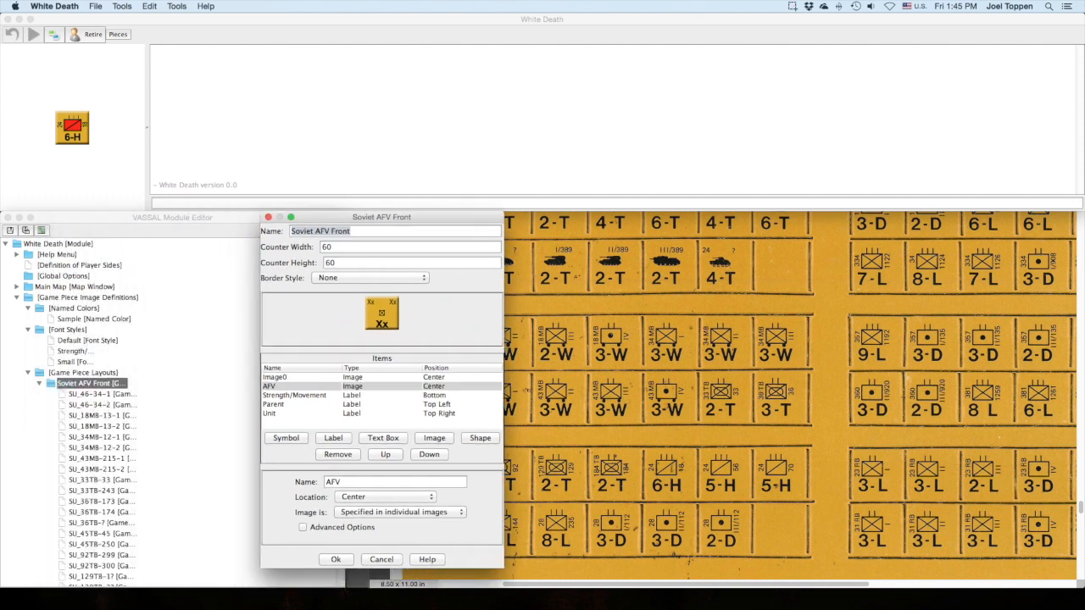
pyautogui.click(276, 378)
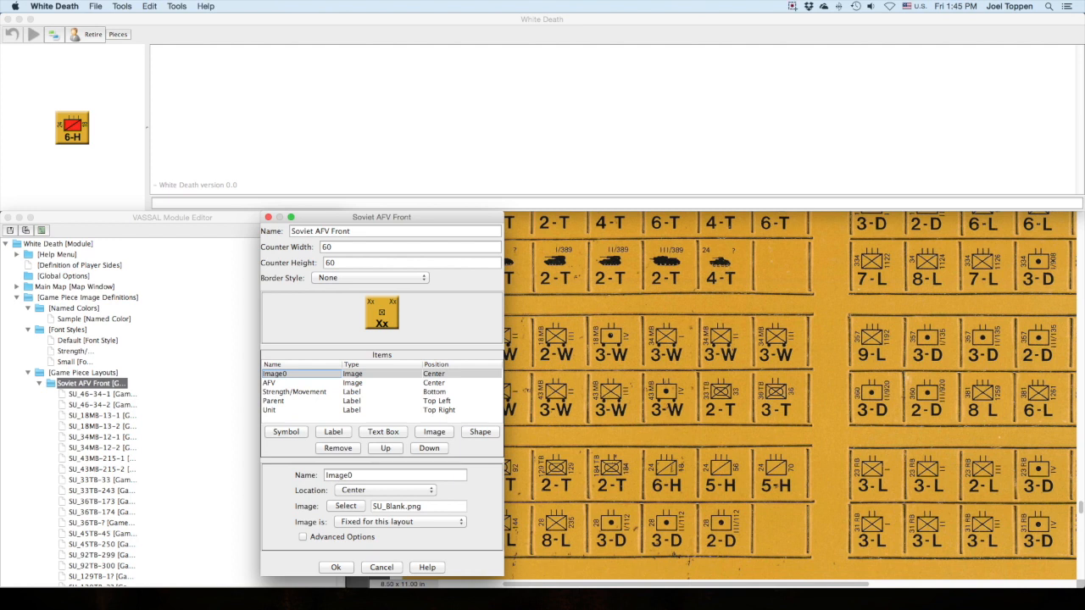
pyautogui.click(275, 383)
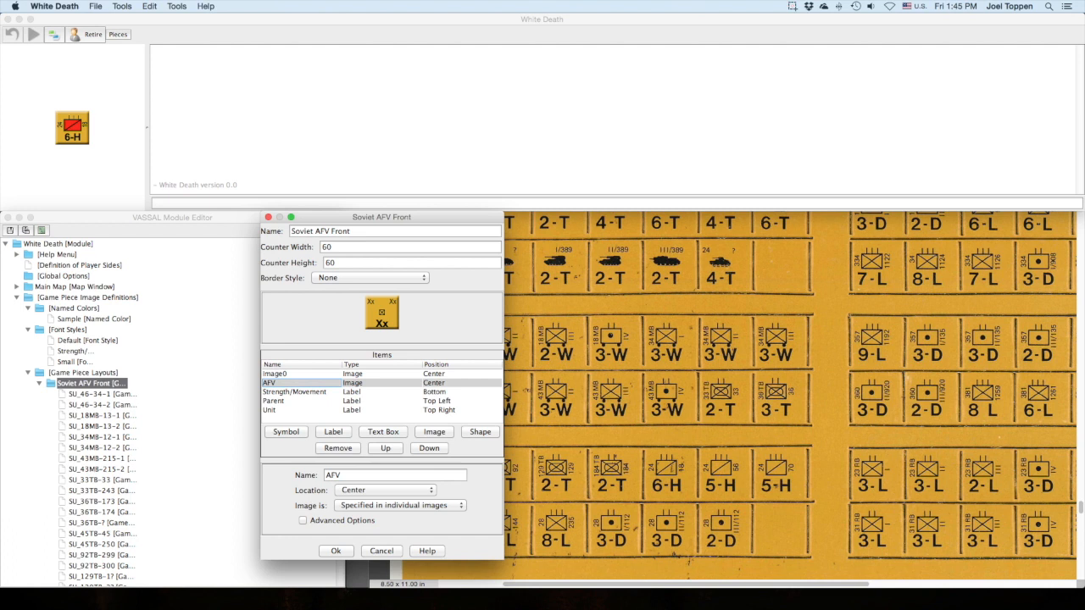
pyautogui.click(294, 393)
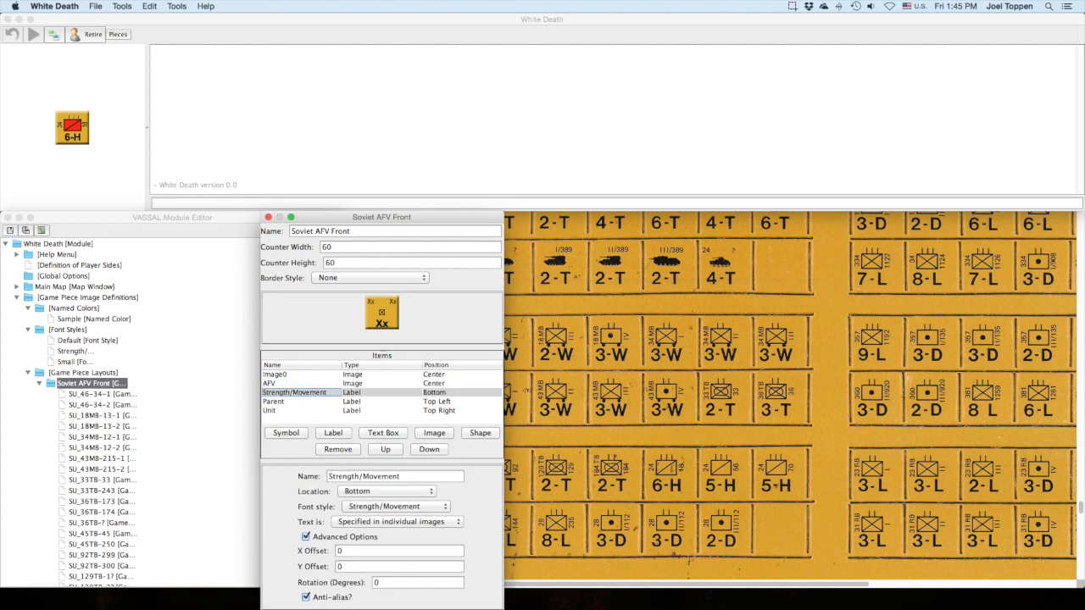
pyautogui.click(274, 401)
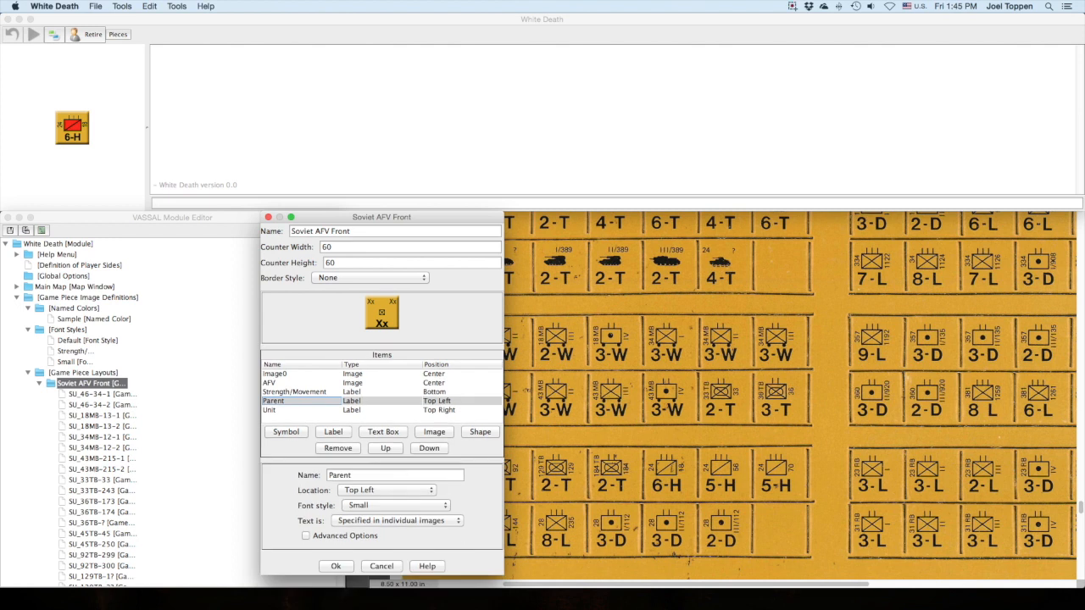
pyautogui.click(269, 410)
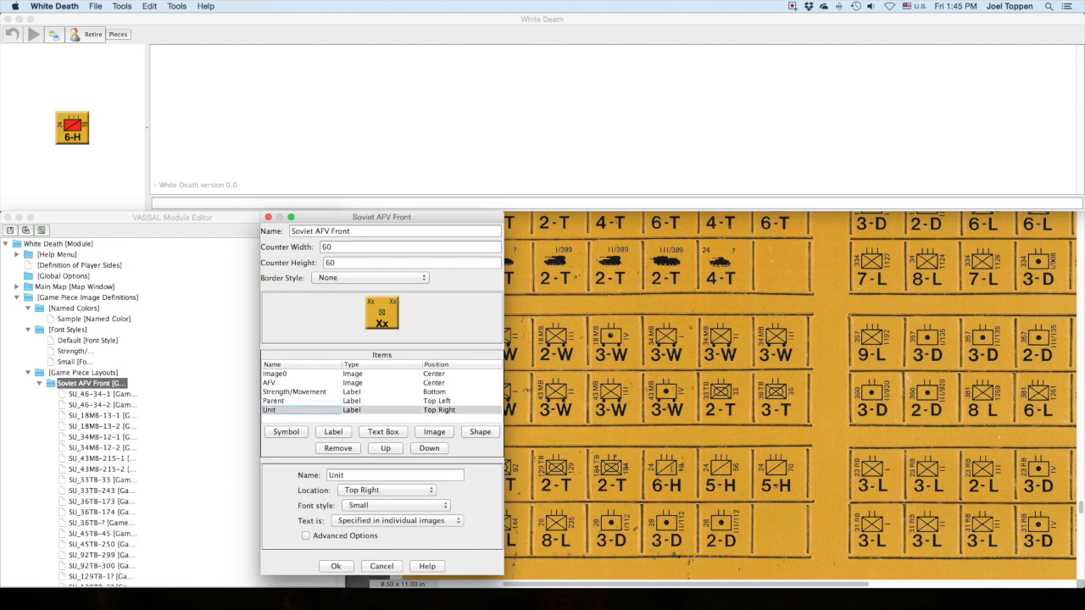
pyautogui.click(336, 566)
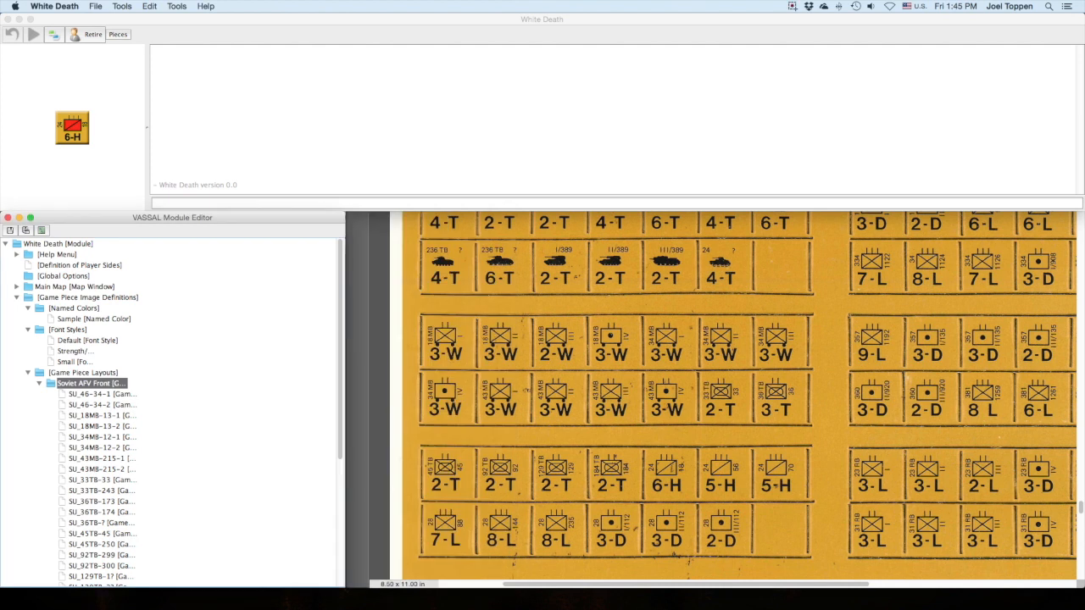
# Open the SU_46-34-1 game piece image and inspect its AFV item beside the matching tank counters.
pyautogui.doubleClick(102, 394)
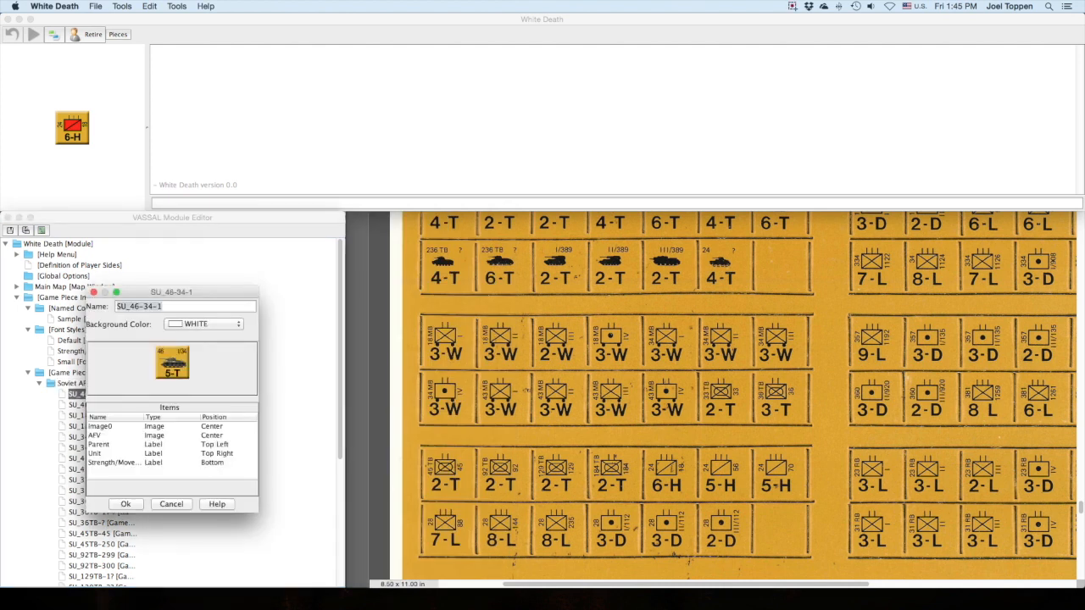
pyautogui.scroll(8, 615, 291)
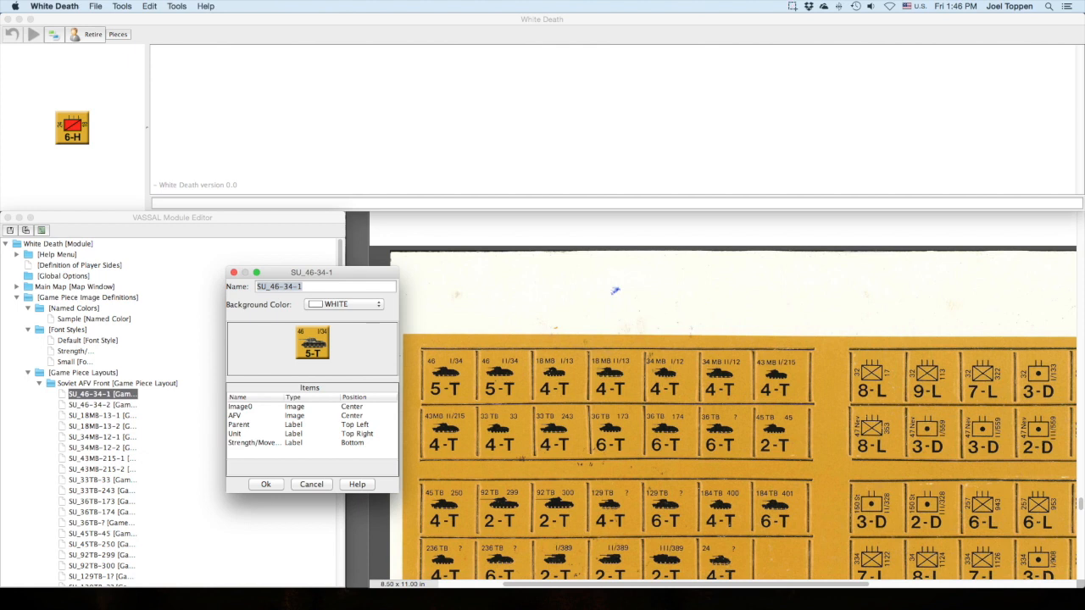
pyautogui.click(236, 416)
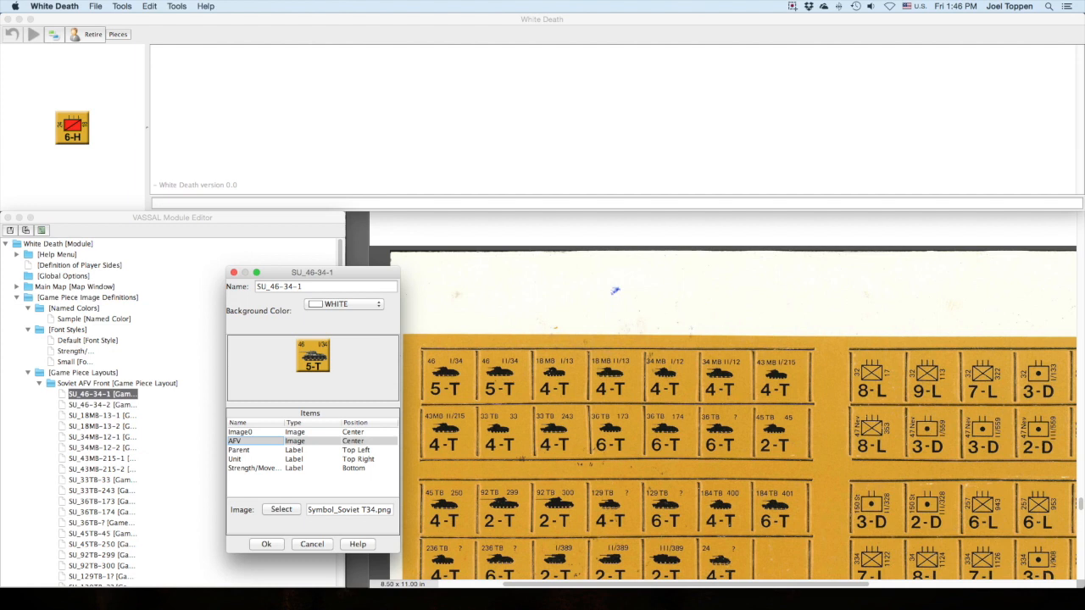
# Look over the remaining Soviet, red and white counters on the scanned sheet, and close SU_46-34-1 without changes.
pyautogui.scroll(-3, 722, 395)
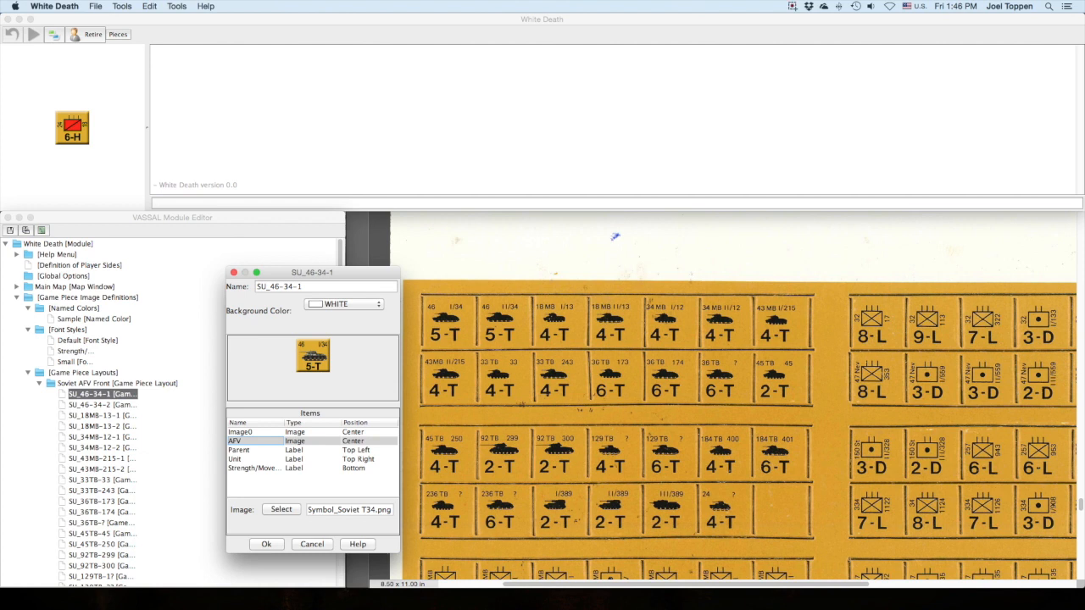
pyautogui.scroll(-15, 615, 236)
pyautogui.scroll(-3, 737, 395)
pyautogui.scroll(5, 737, 395)
pyautogui.hscroll(5, 737, 395)
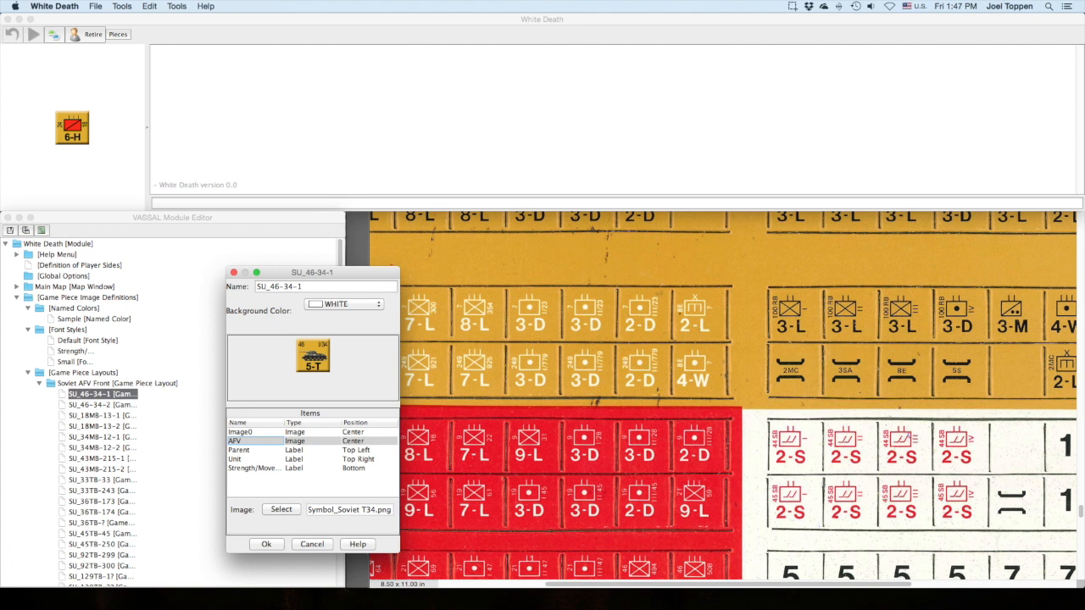
pyautogui.hscroll(5, 724, 395)
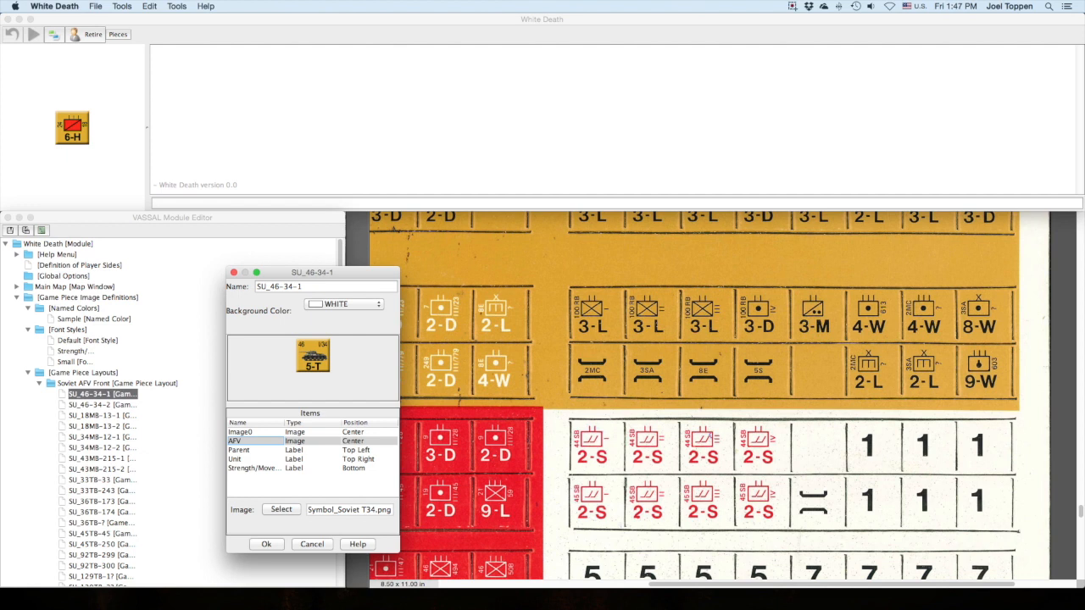
pyautogui.click(312, 544)
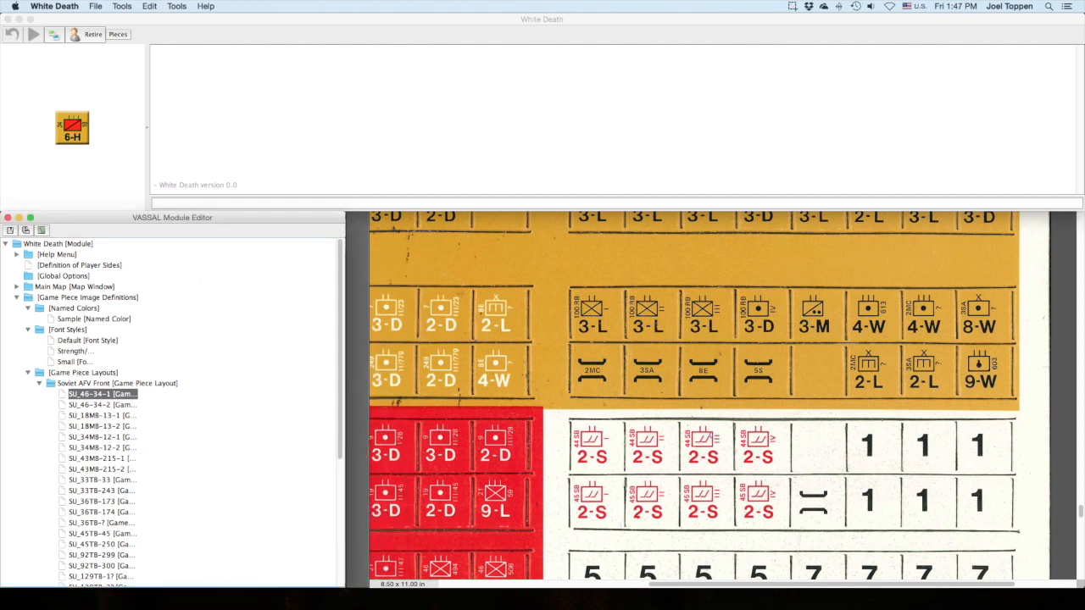
# Collapse Soviet AFV Front, expand Soviet NATO Motorized Front, and inspect the items of SU_18MB-1 without changing them.
pyautogui.click(28, 373)
pyautogui.click(28, 373)
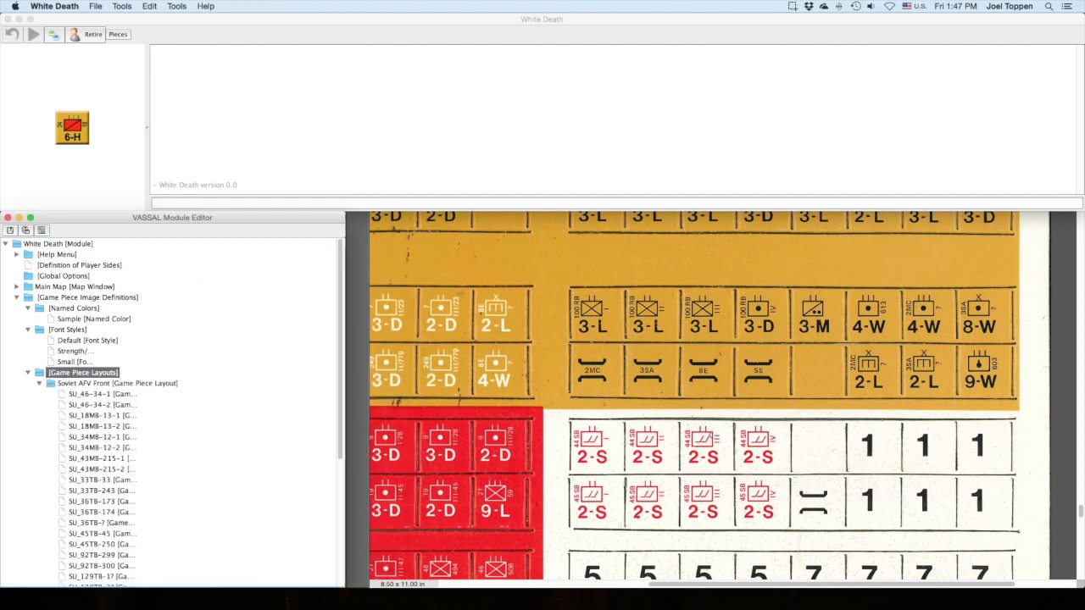
pyautogui.click(39, 384)
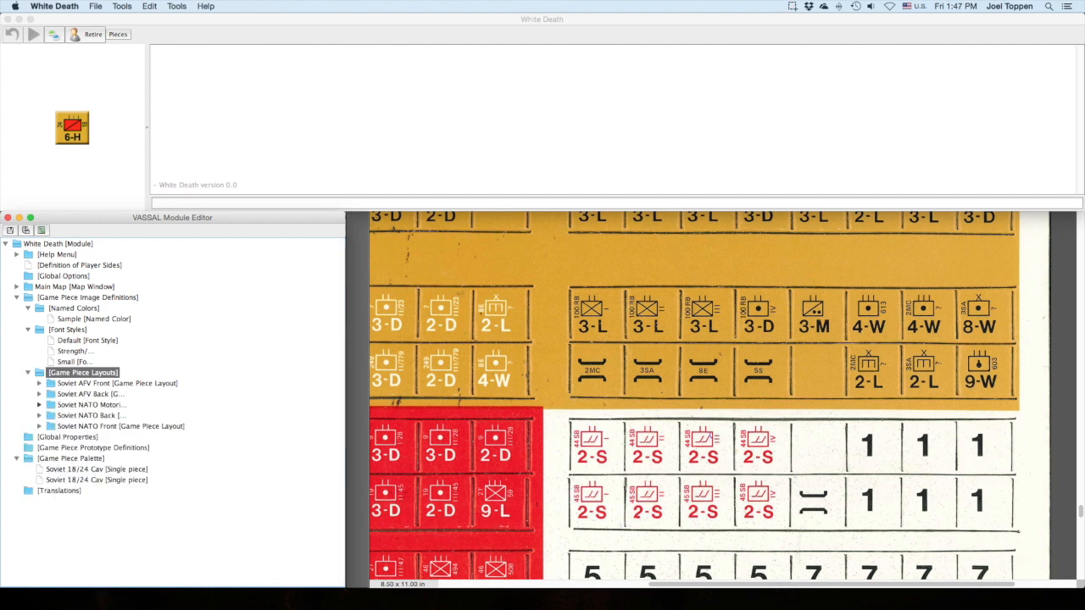
pyautogui.click(39, 405)
pyautogui.click(102, 416)
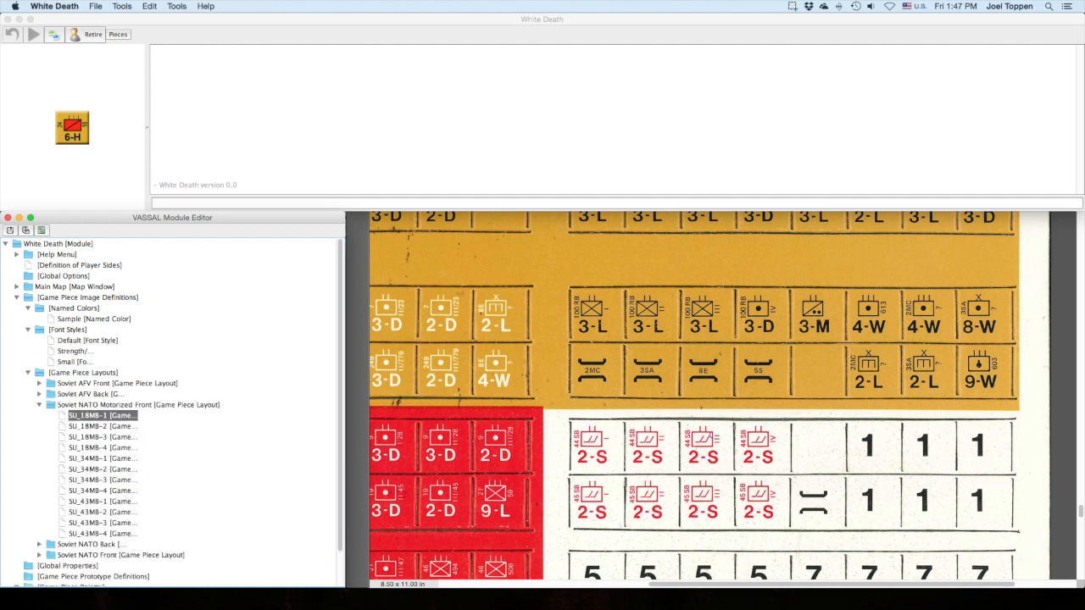
pyautogui.doubleClick(101, 416)
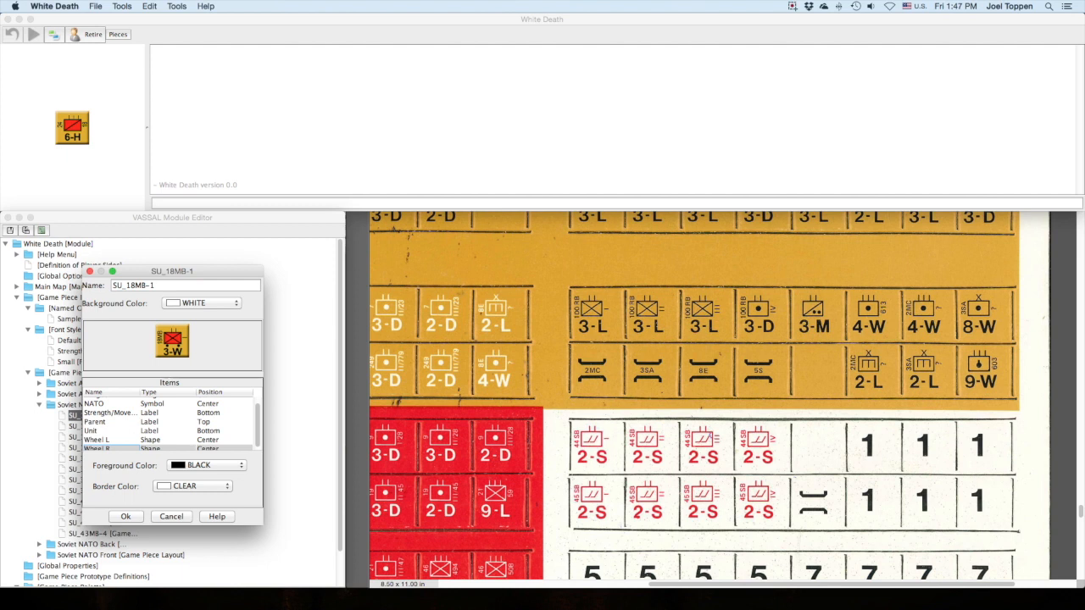
pyautogui.scroll(-1, 170, 426)
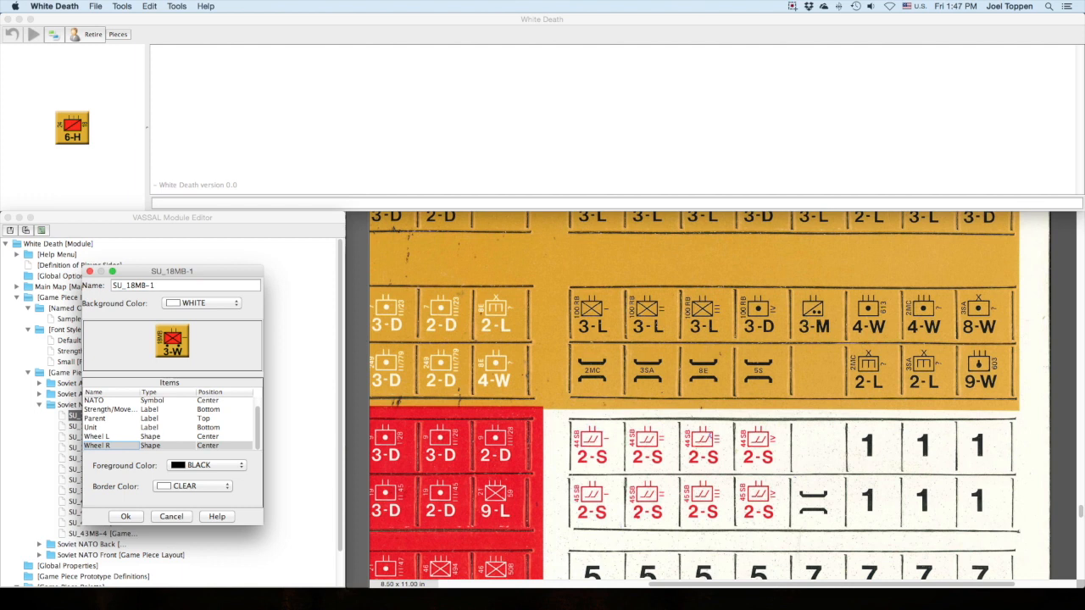
pyautogui.click(171, 516)
# Inspect the Wheel L shape and its advanced options in the Soviet NATO Motorized Front layout, and cancel the edit.
pyautogui.doubleClick(93, 405)
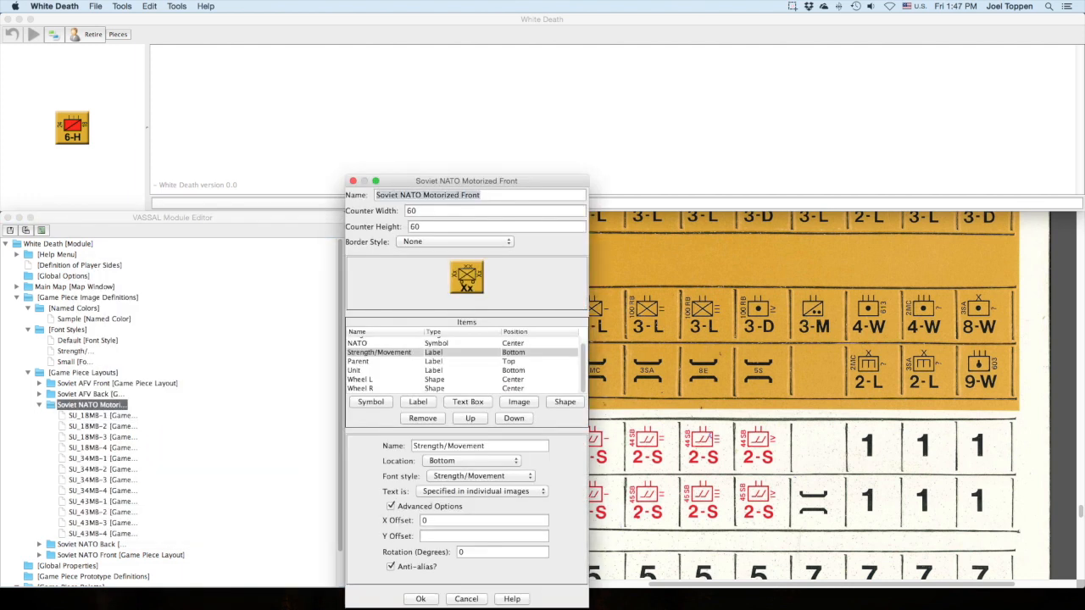
pyautogui.click(361, 379)
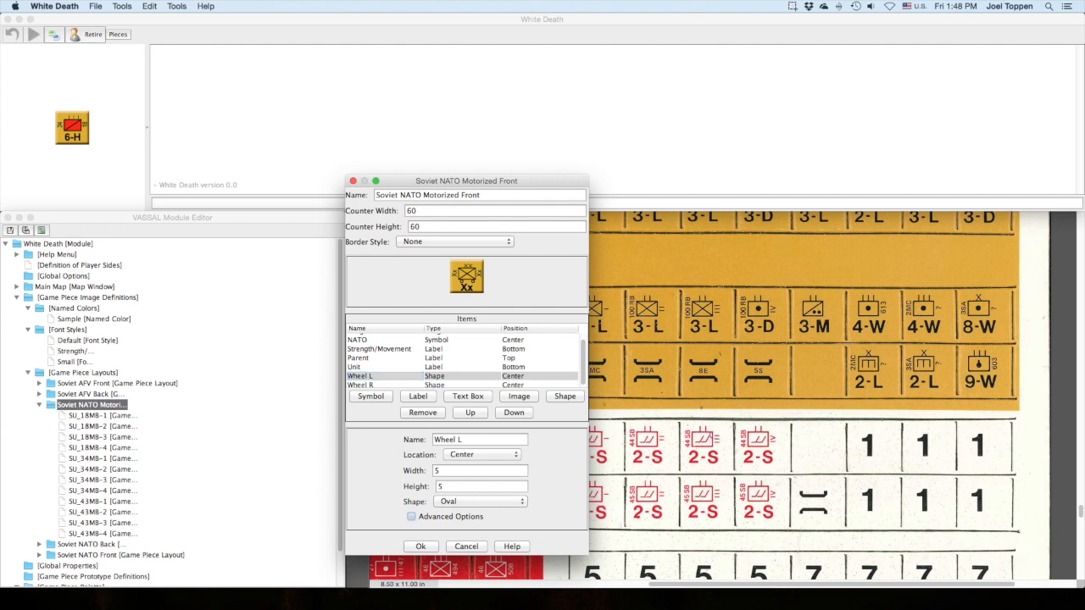
pyautogui.click(412, 517)
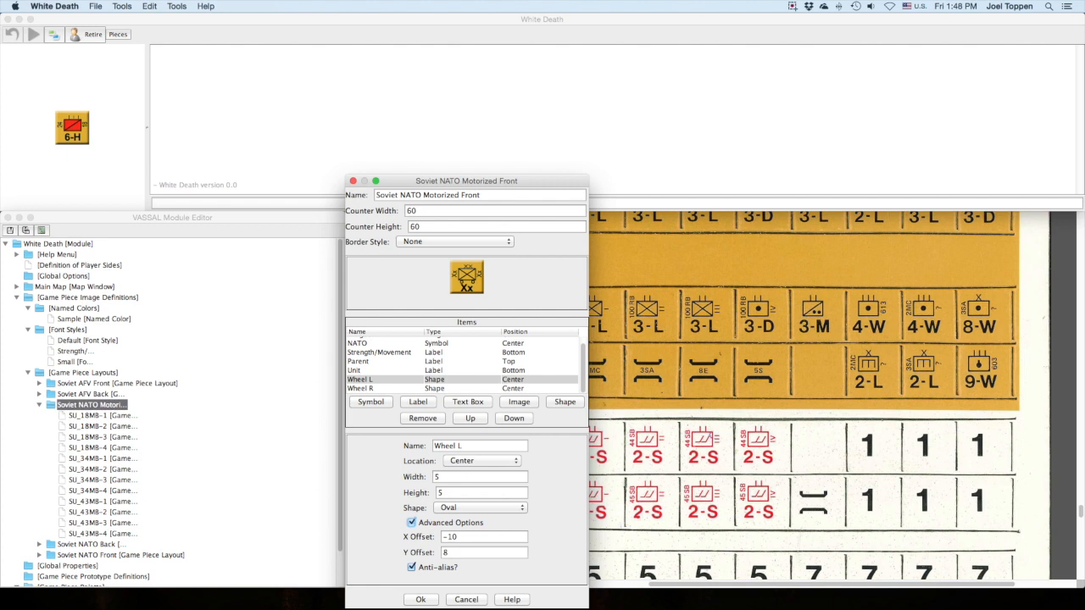
pyautogui.click(466, 599)
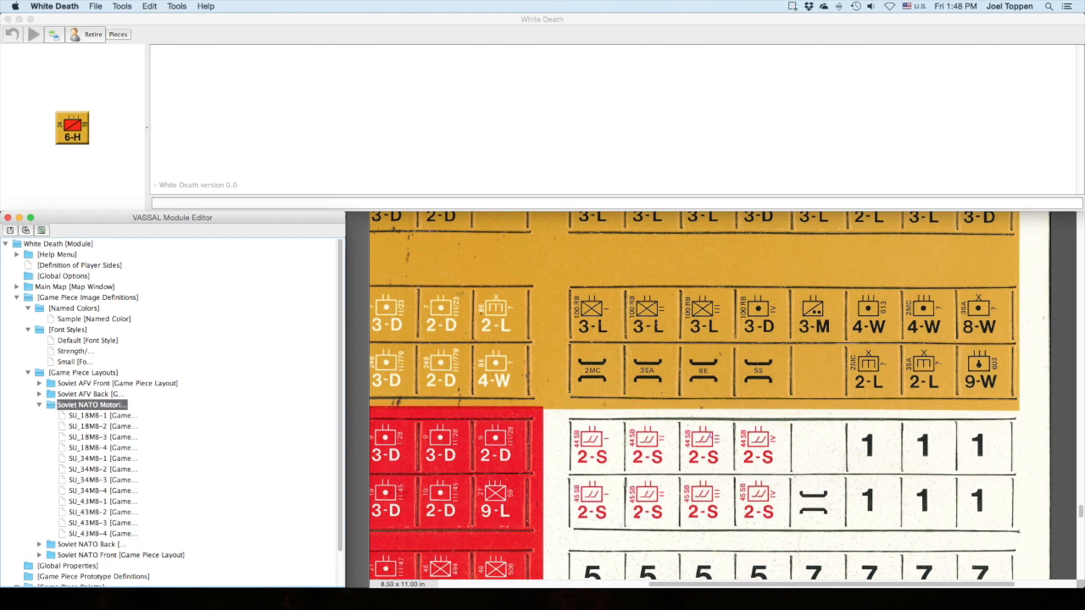
# Switch to the White Death PDF in Acrobat and examine the white-on-gold, red and marker counters on page 30.
pyautogui.click(627, 356)
pyautogui.moveTo(627, 356); pyautogui.dragTo(808, 438)
pyautogui.hscroll(-5, 723, 324)
pyautogui.scroll(-7, 723, 324)
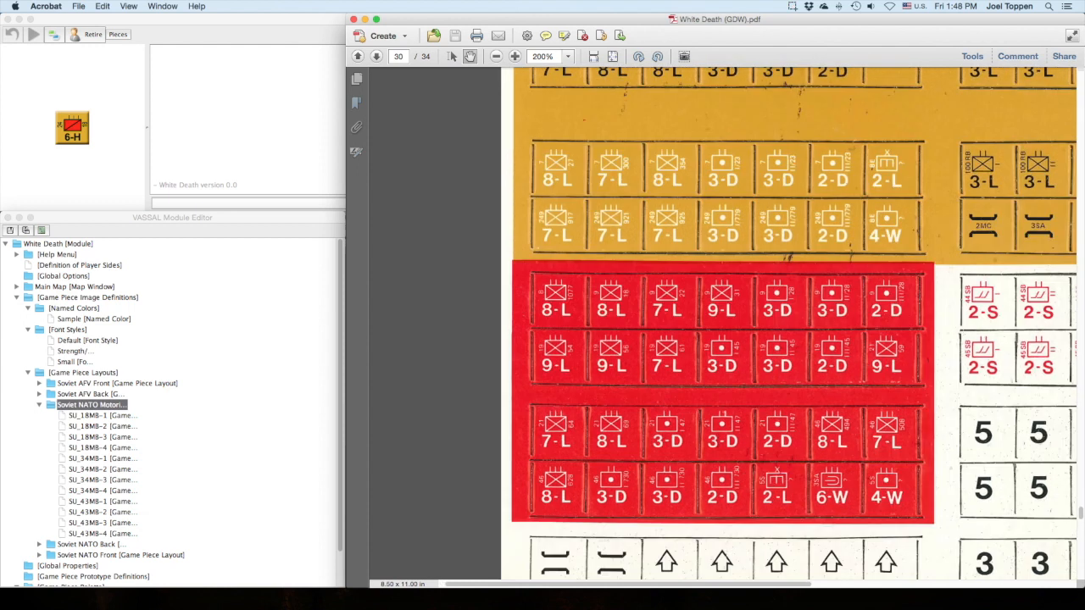
pyautogui.hscroll(2, 723, 324)
pyautogui.hscroll(3, 723, 326)
pyautogui.scroll(2, 723, 327)
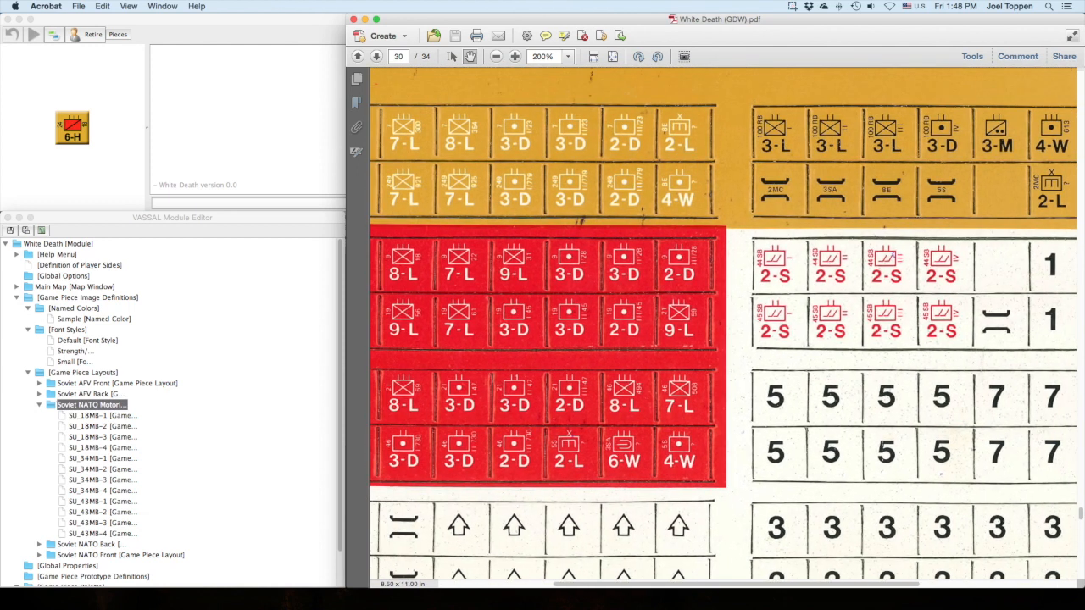
pyautogui.scroll(-3, 723, 326)
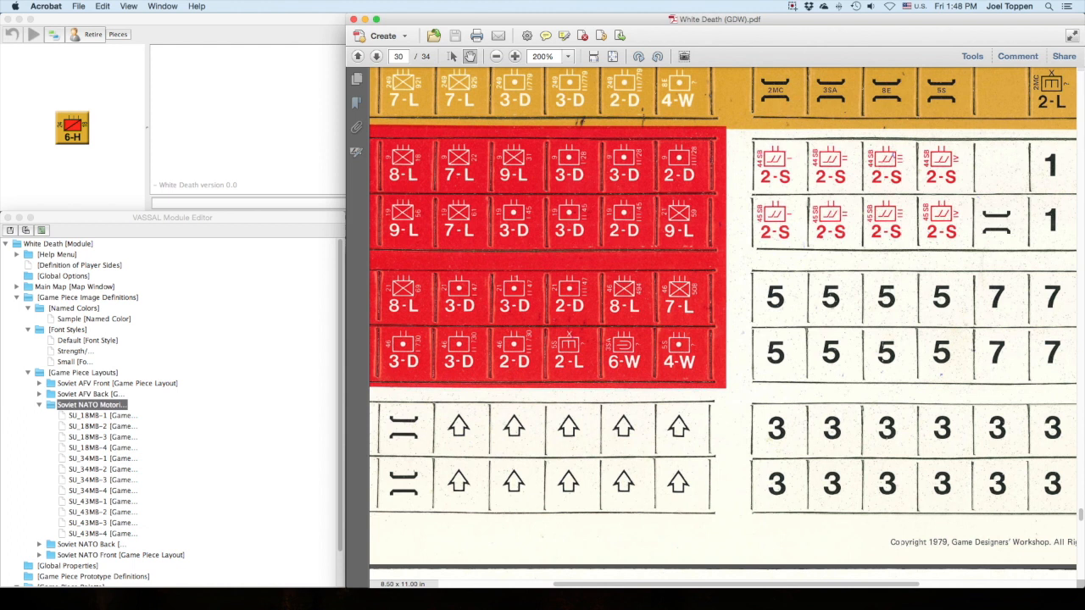
pyautogui.hscroll(1, 723, 327)
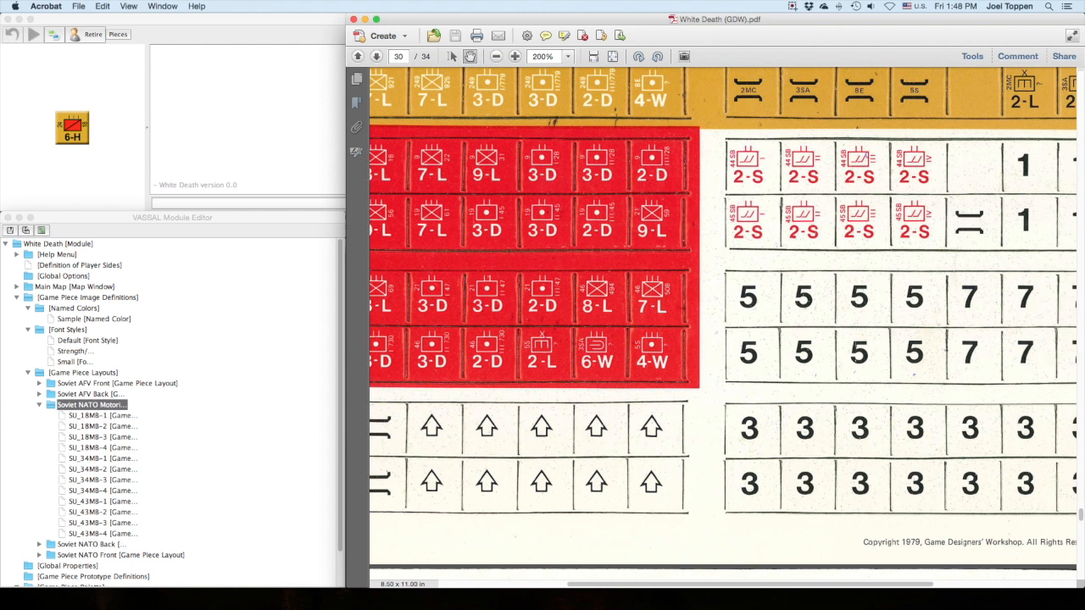
pyautogui.scroll(2, 723, 326)
pyautogui.scroll(3, 723, 326)
pyautogui.hscroll(-5, 723, 326)
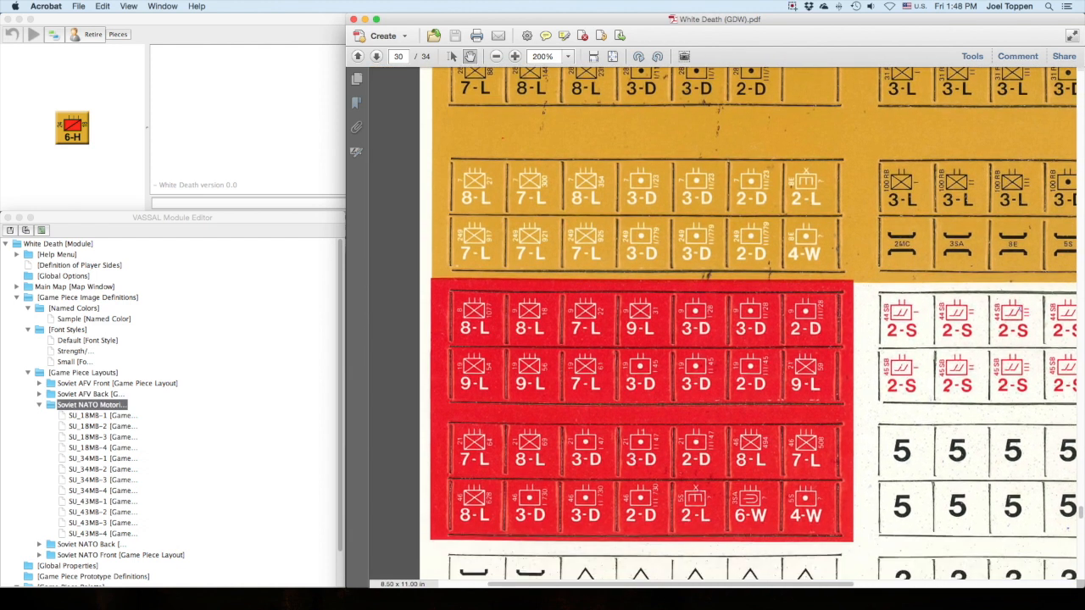
pyautogui.scroll(-1, 723, 326)
# Open the SU_18MB-1 game piece image beside the counter sheet and compare it with the black-on-gold counters.
pyautogui.doubleClick(102, 417)
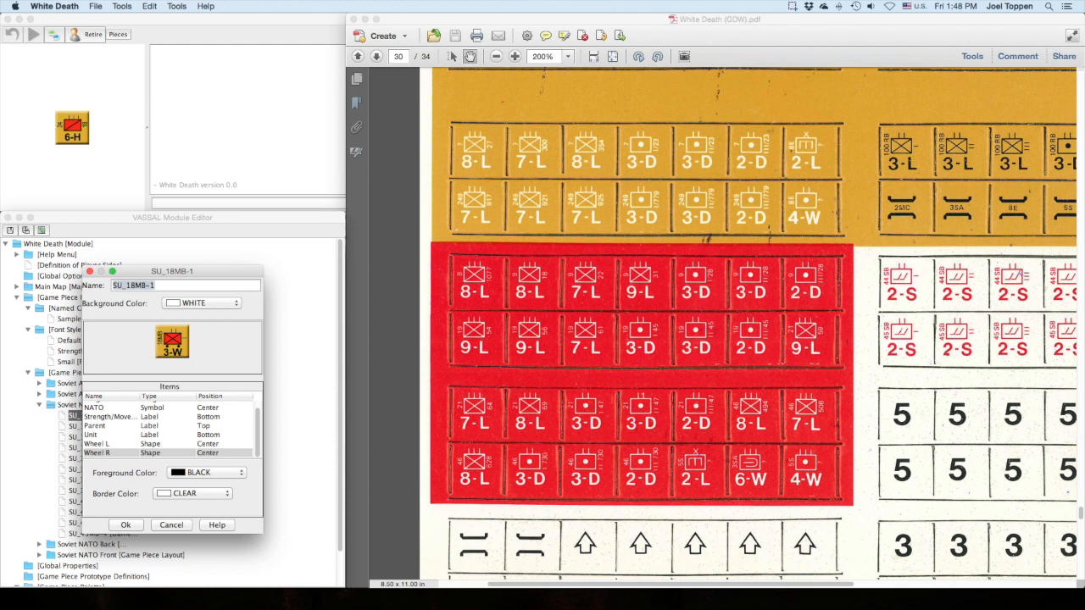
pyautogui.moveTo(173, 272); pyautogui.dragTo(253, 272)
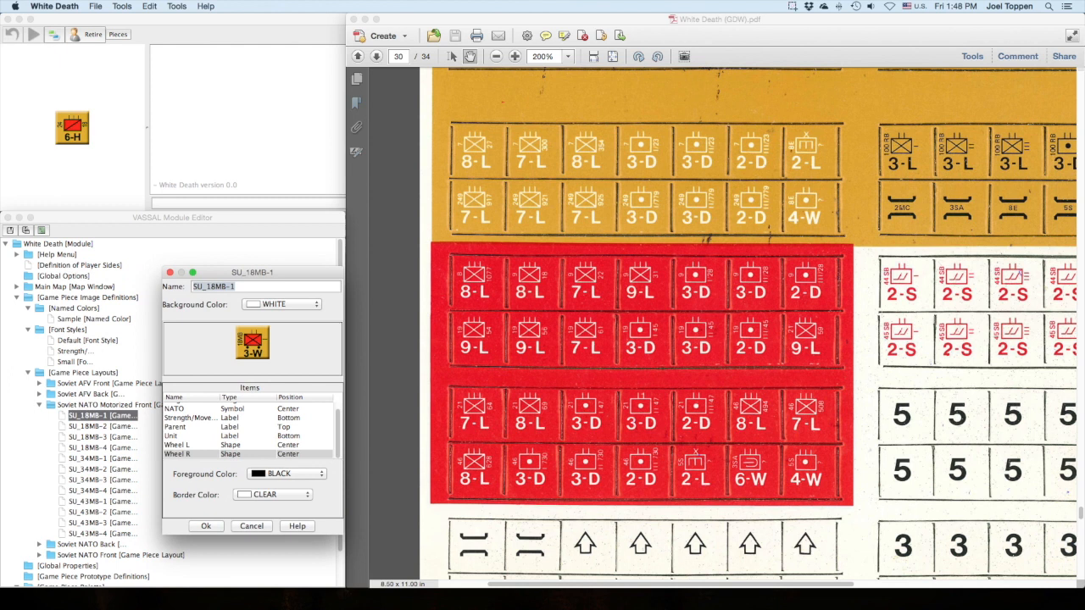
pyautogui.scroll(6, 753, 324)
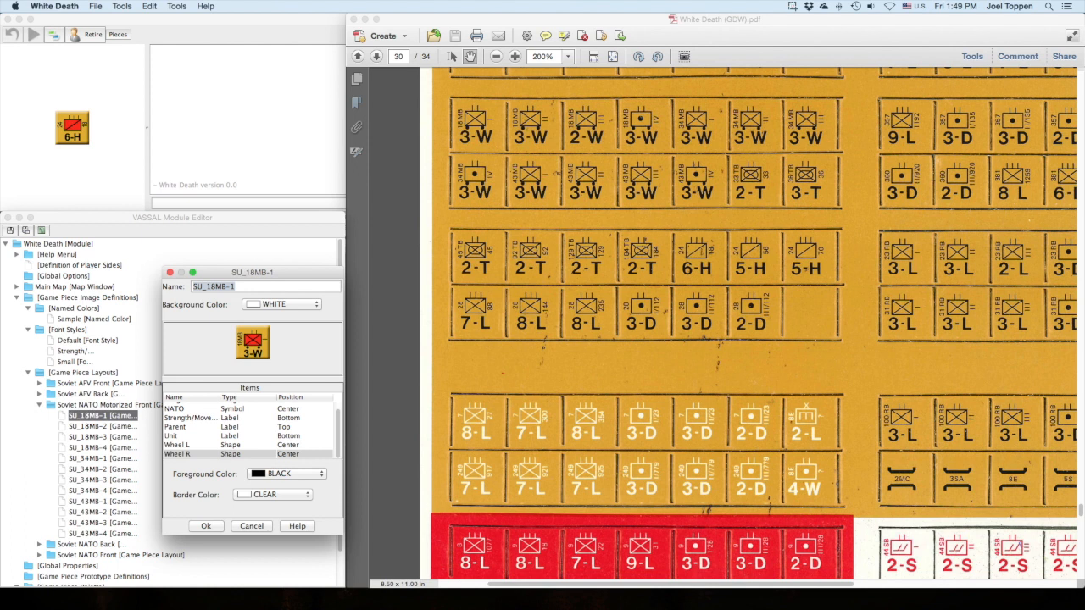
# Inspect the image choices in the first Soviet 18/24 Cav piece's basic properties, keep SU_24Cav-18, and close the open editing dialogs.
pyautogui.scroll(-3, 85, 411)
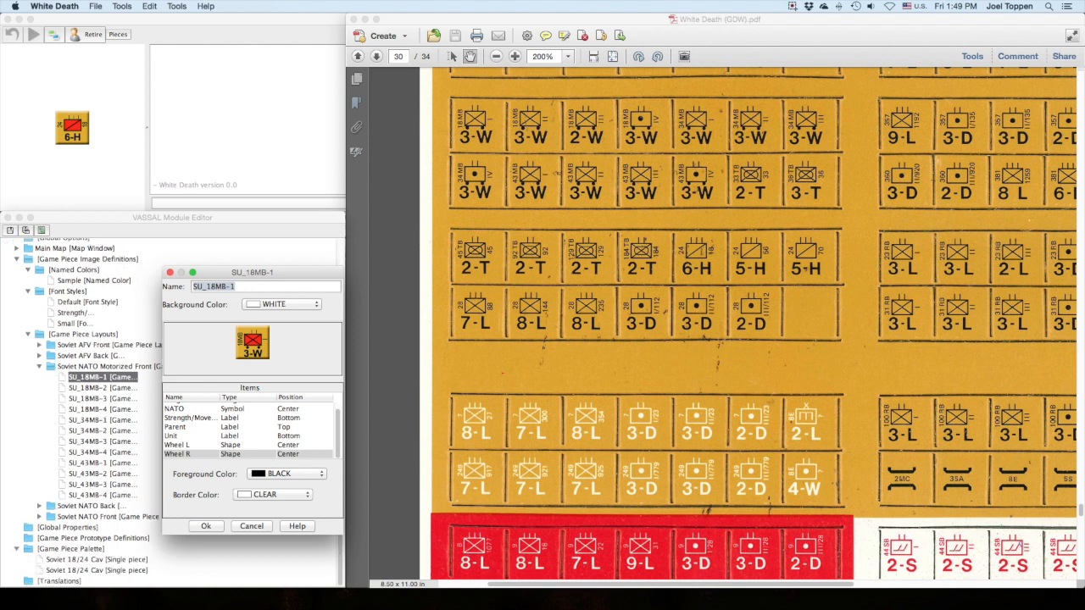
pyautogui.doubleClick(96, 560)
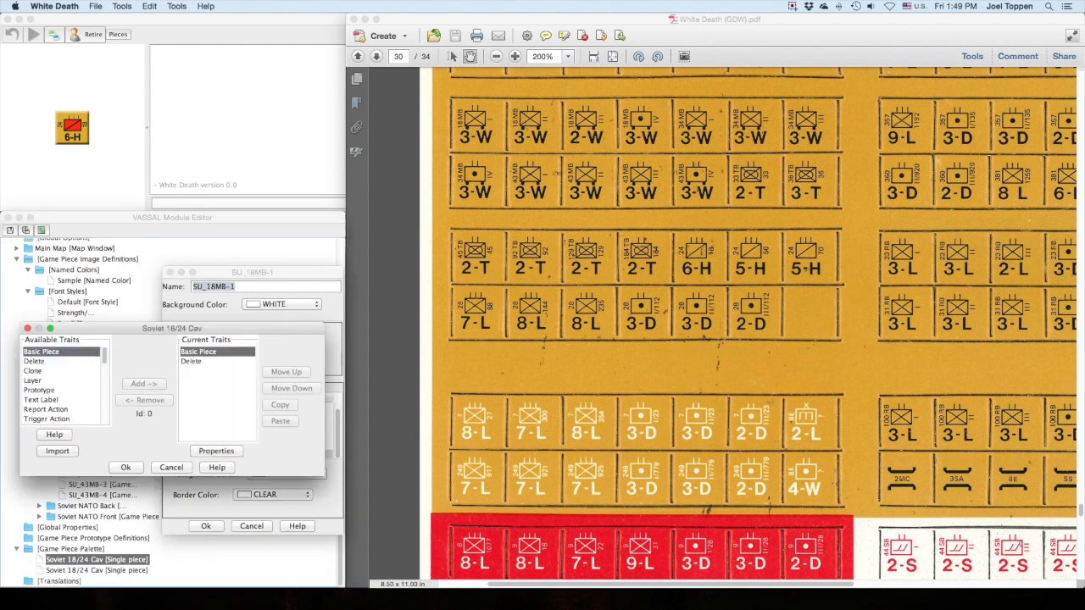
pyautogui.doubleClick(198, 351)
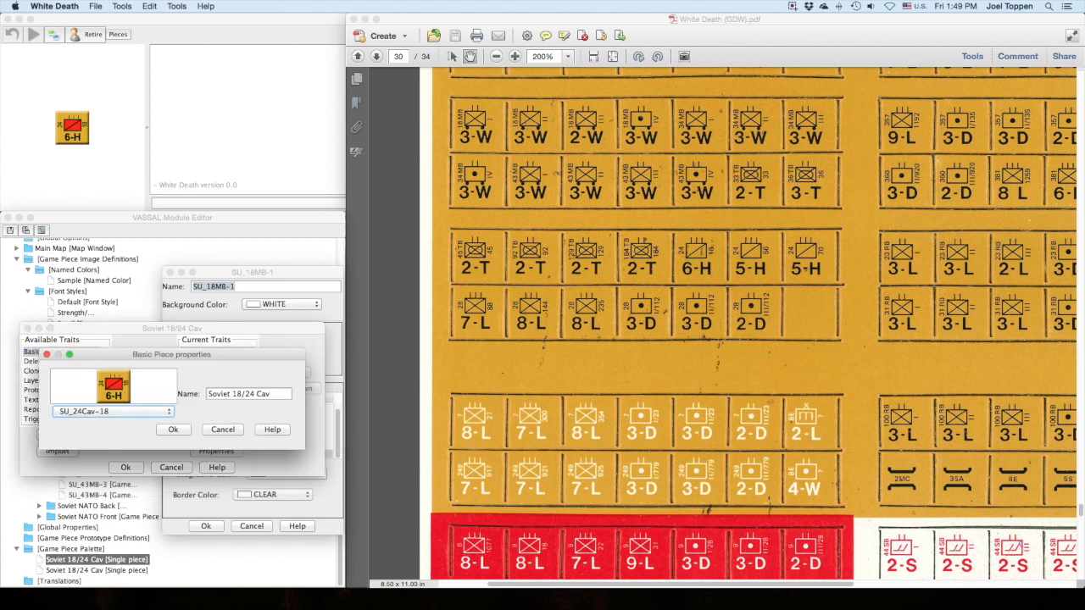
pyautogui.click(113, 411)
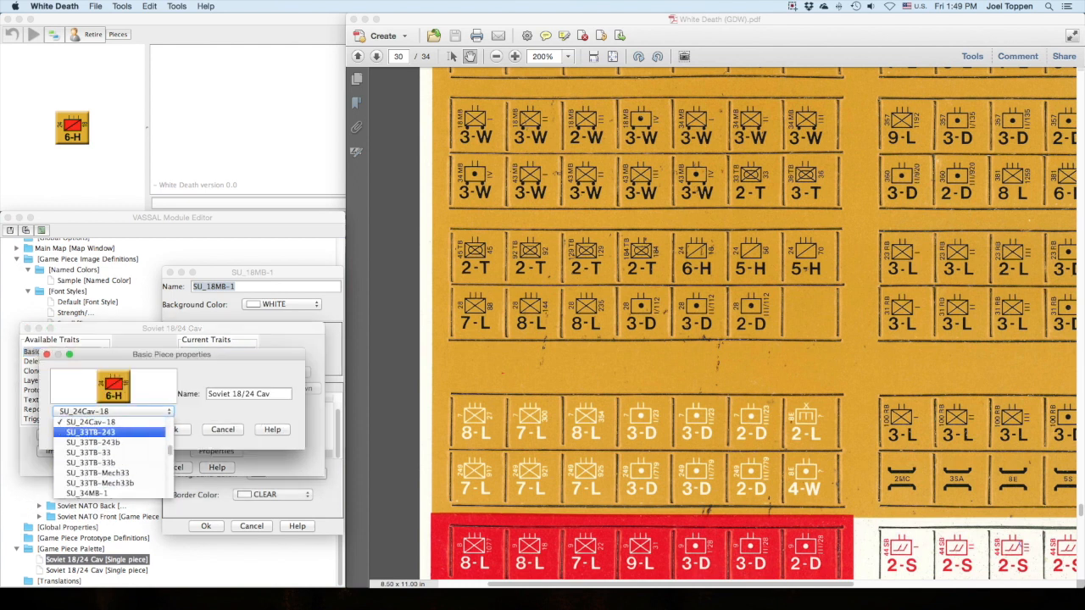
pyautogui.click(110, 422)
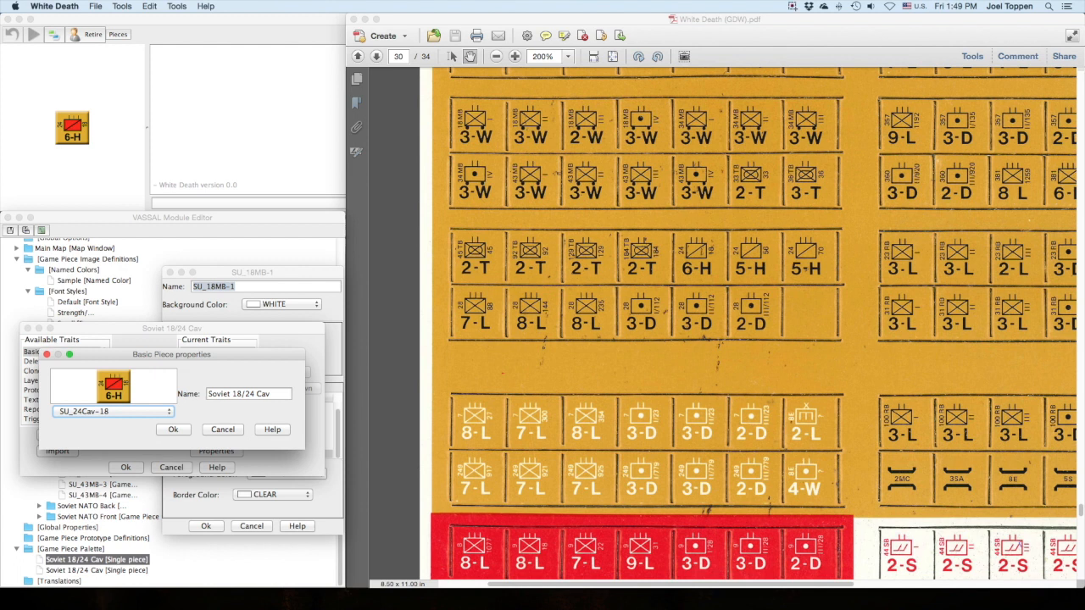
pyautogui.click(173, 429)
pyautogui.click(126, 468)
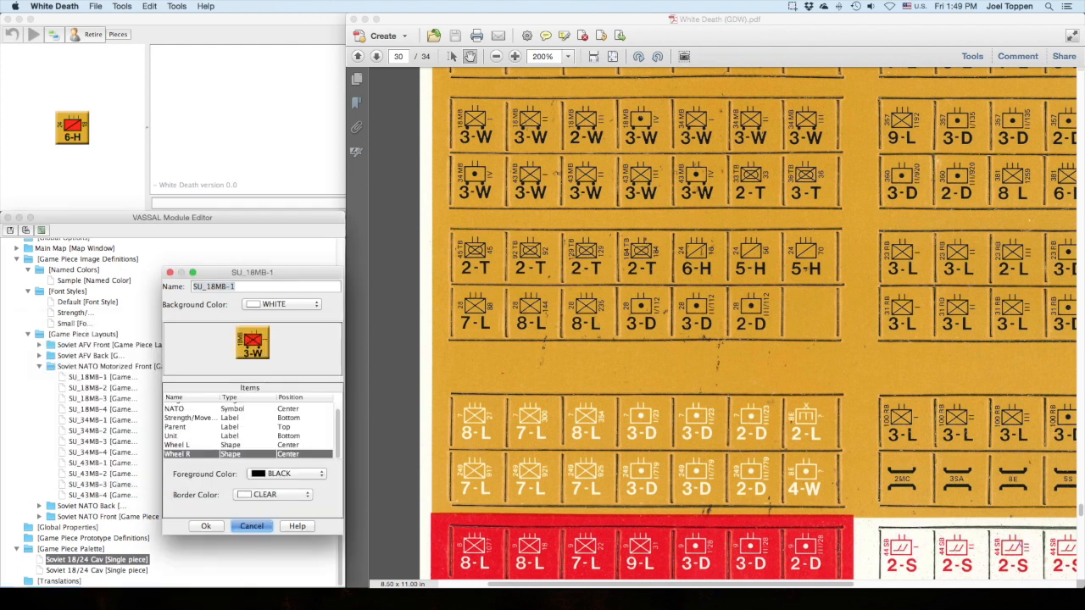
pyautogui.click(206, 527)
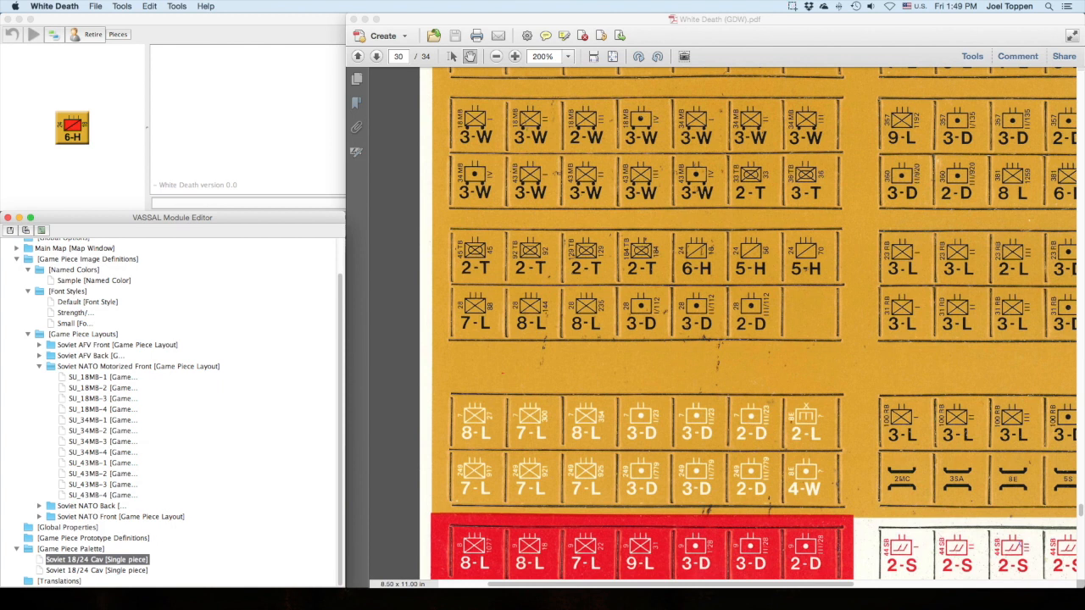
# Paste a copy of SU_43MB-4 into the Soviet NATO Motorized Front layout and try saving the module with the duplicate name.
pyautogui.click(102, 495)
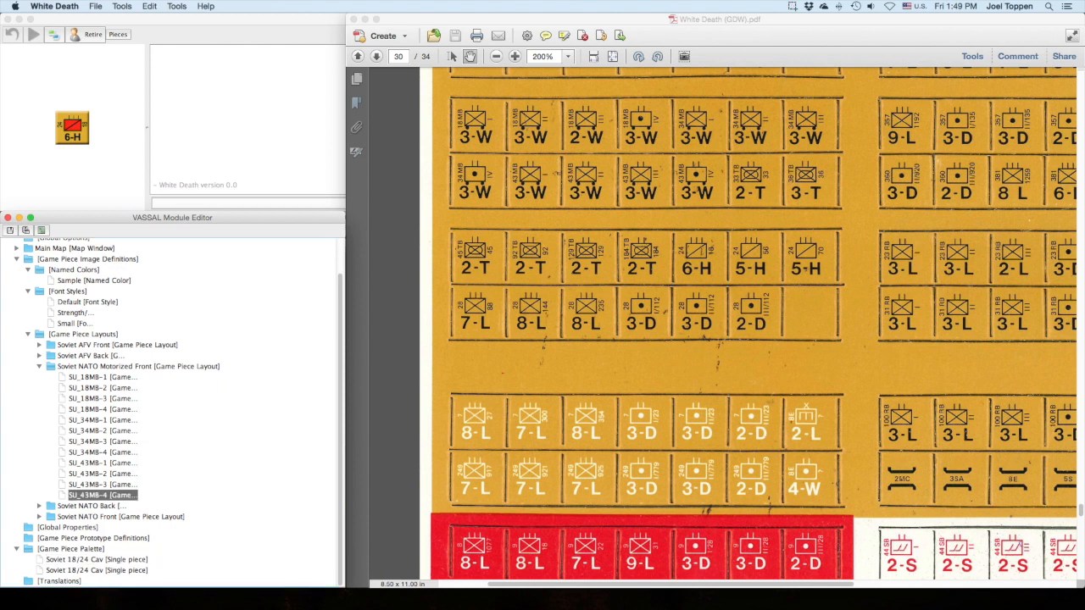
pyautogui.click(92, 367)
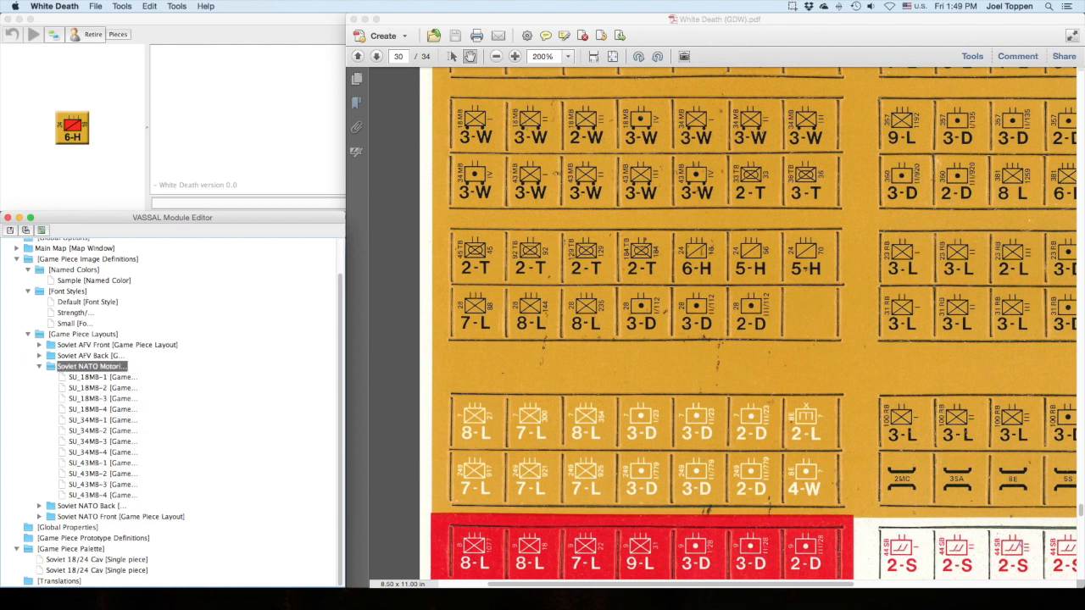
pyautogui.press('super+v')
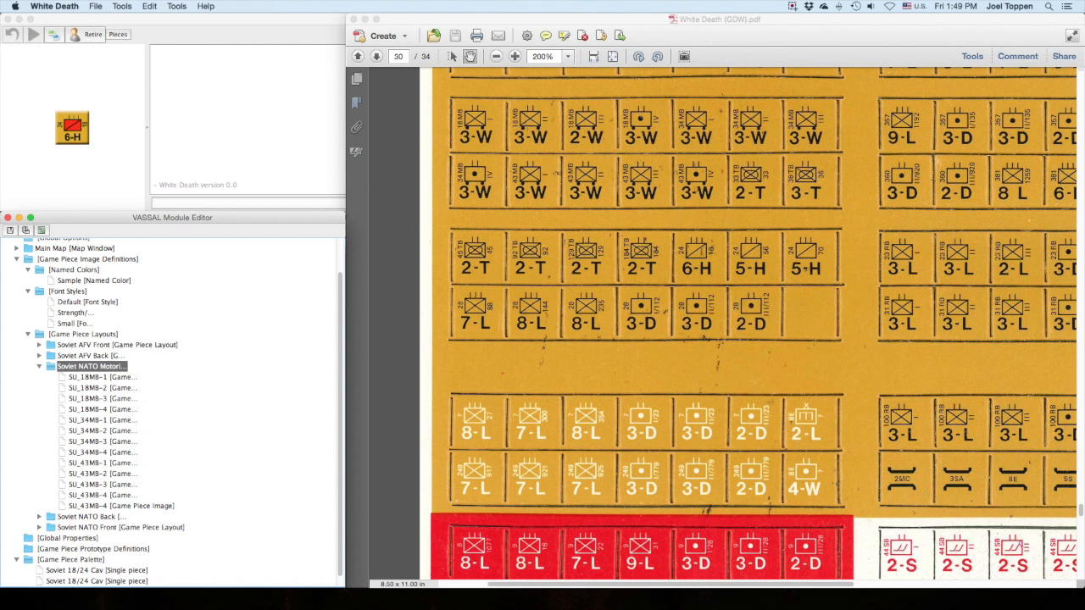
pyautogui.press('super+s')
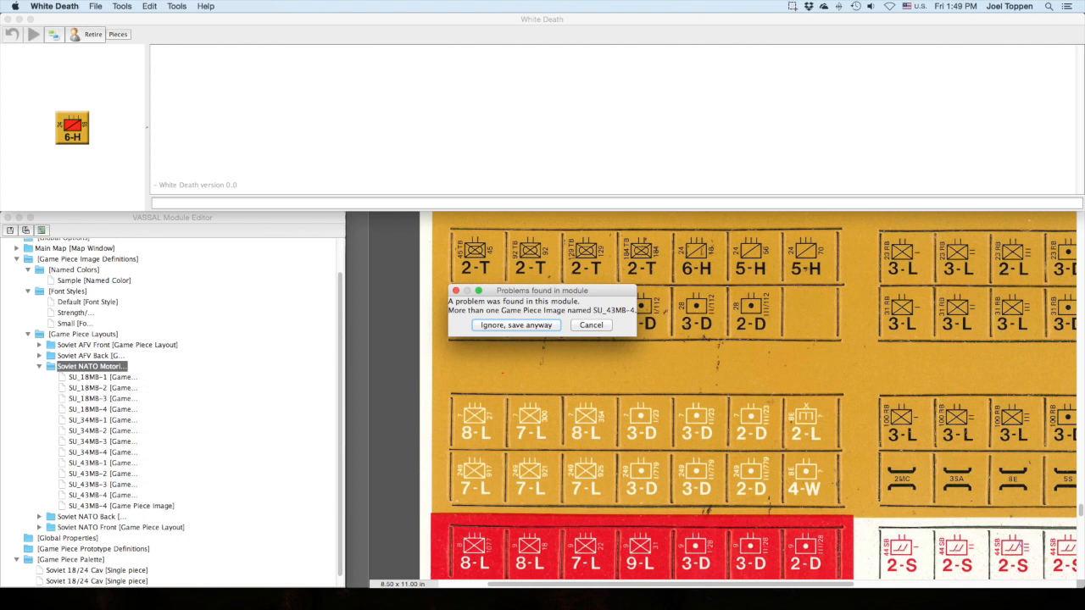
pyautogui.press('Return')
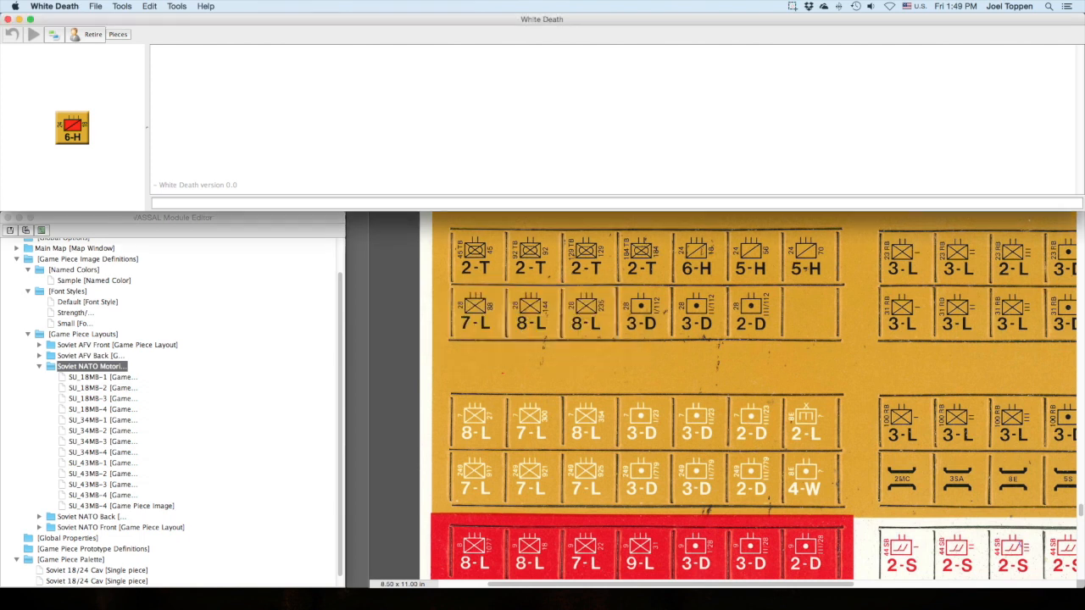
# Delete the duplicate SU_43MB-4 game piece image from the Soviet NATO Motorized Front layout.
pyautogui.click(121, 506)
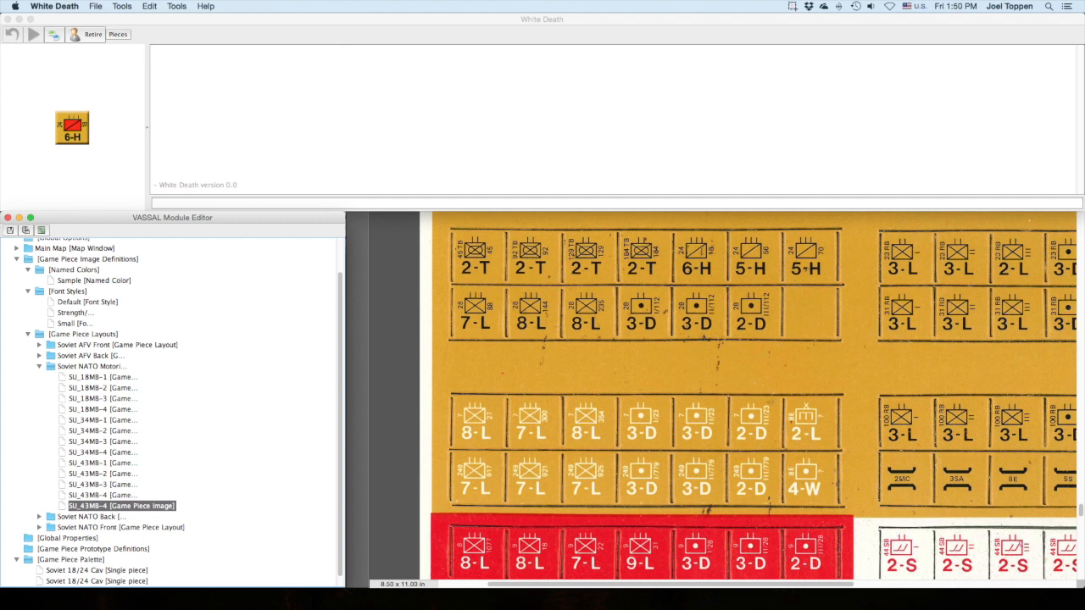
pyautogui.press('Delete')
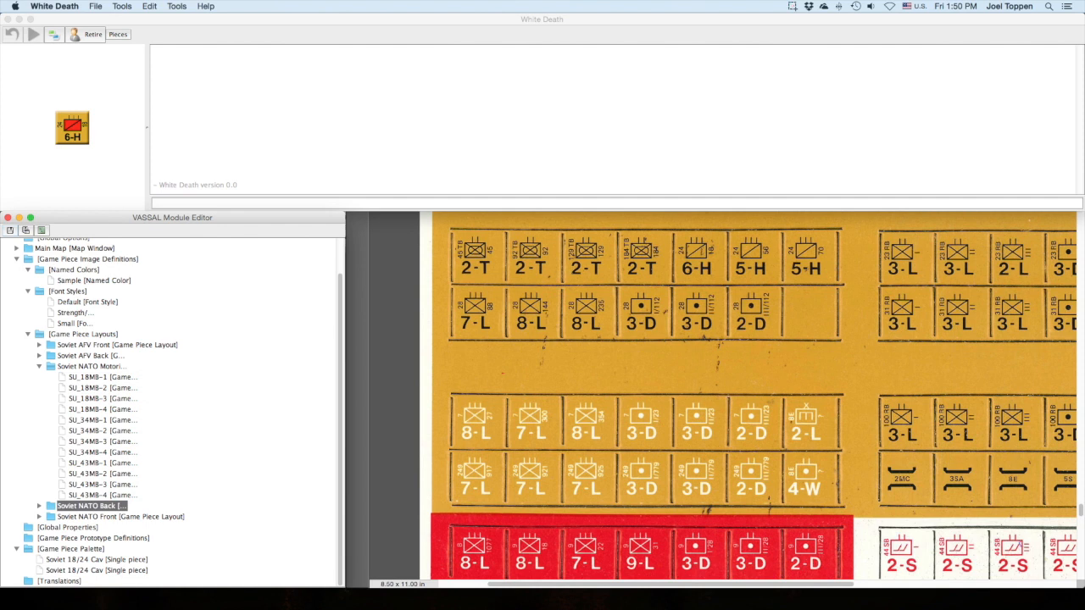
pyautogui.scroll(2, 170, 412)
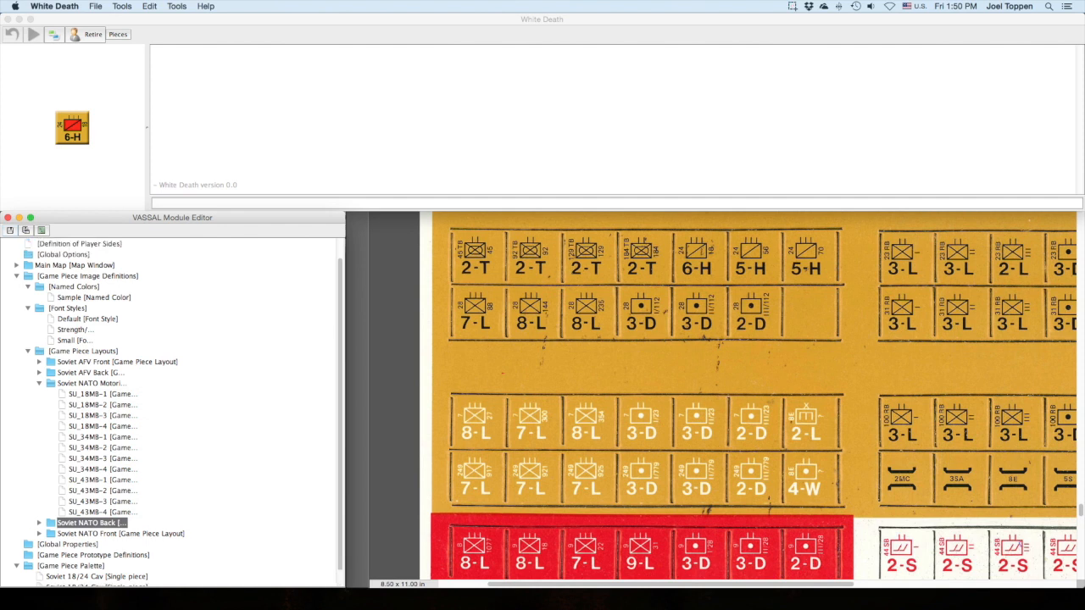